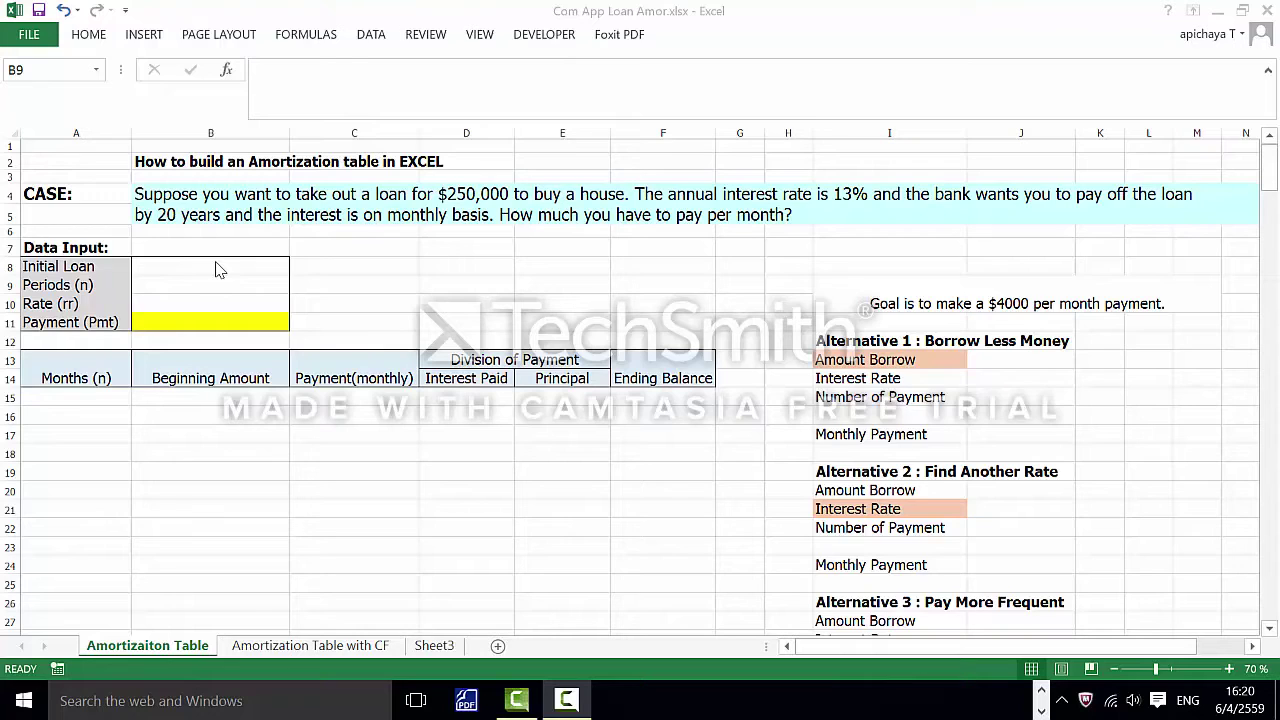
Enter =250000 as the Initial Loan in B8 and =20*12 as the Periods in B9.
click(221, 267)
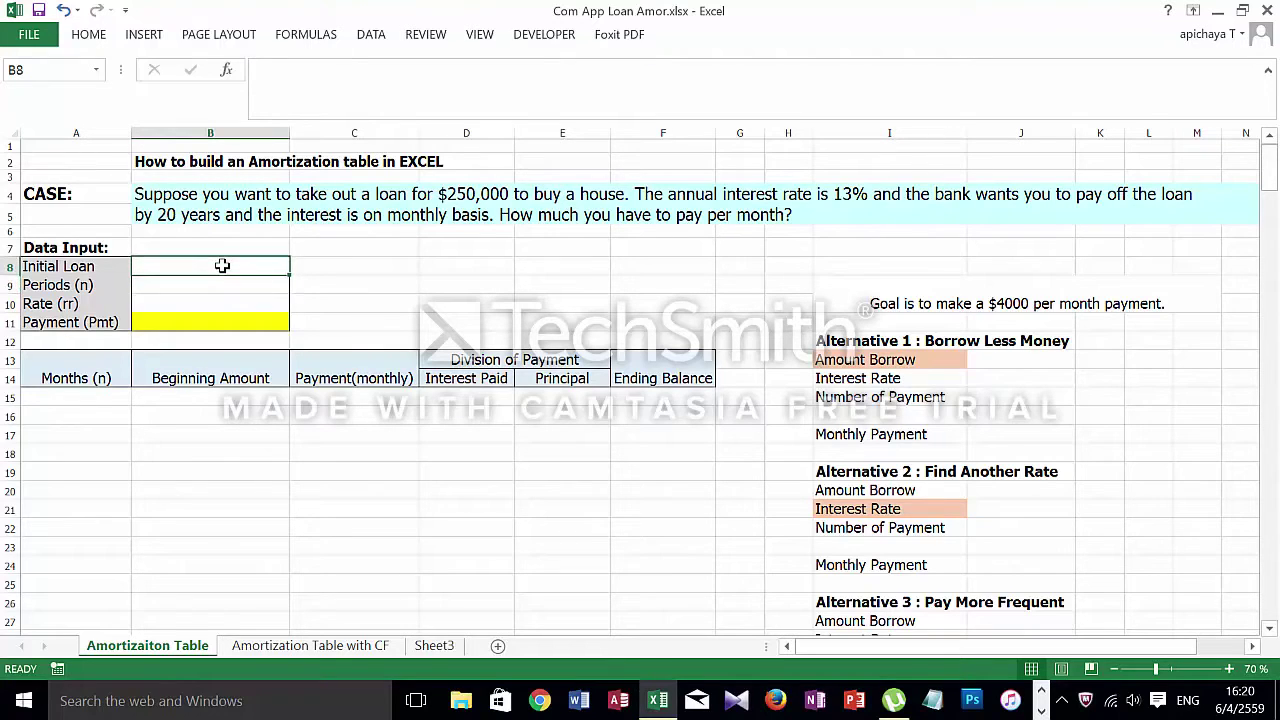
text(=25)
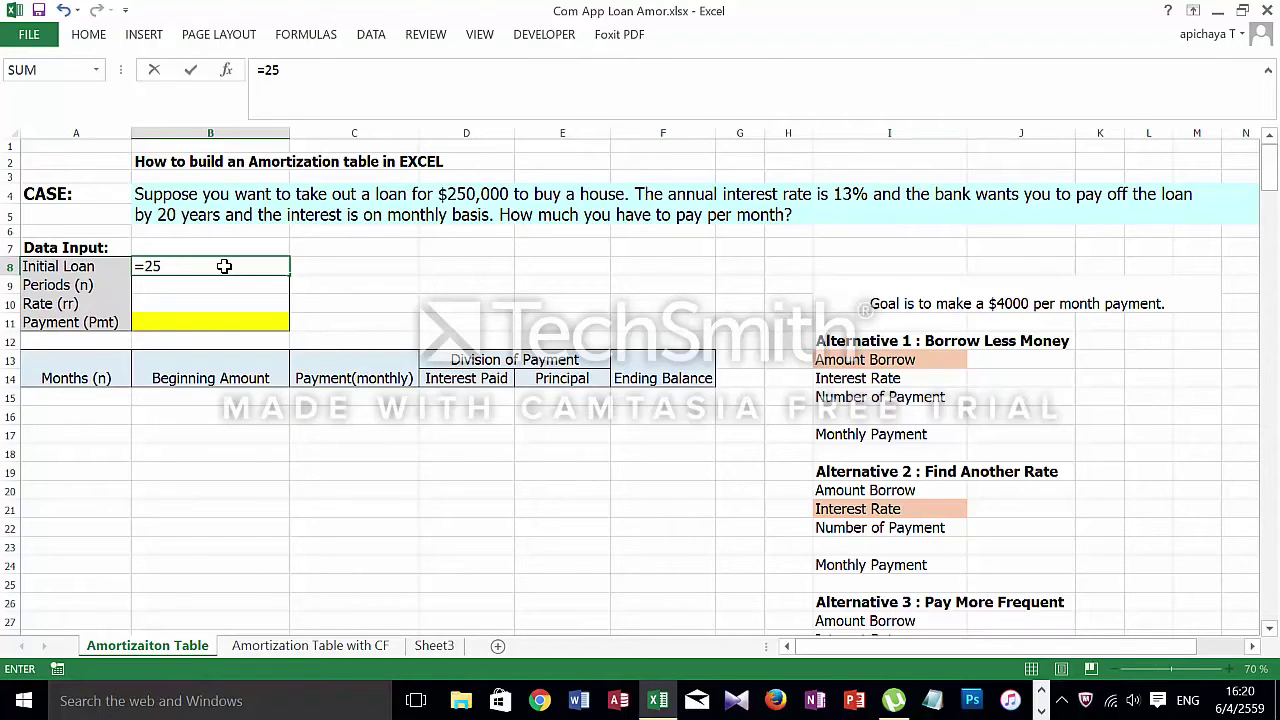
text(0000)
key(Return)
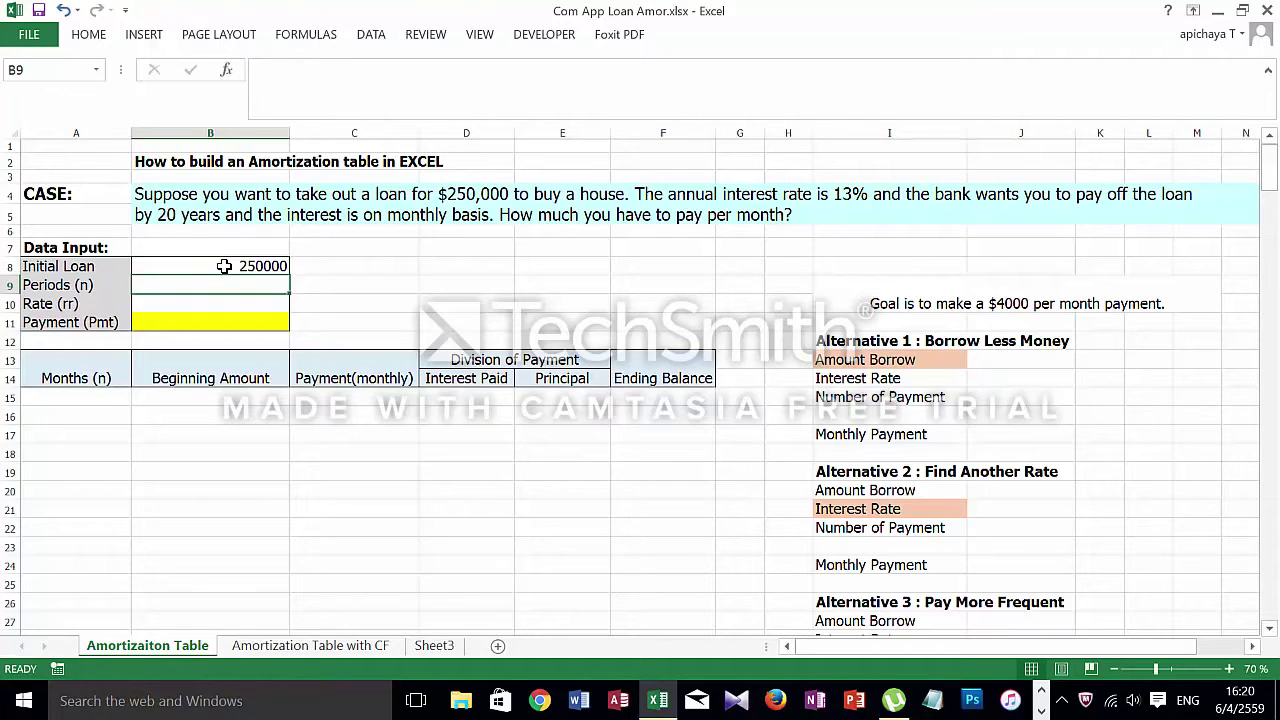
text(=)
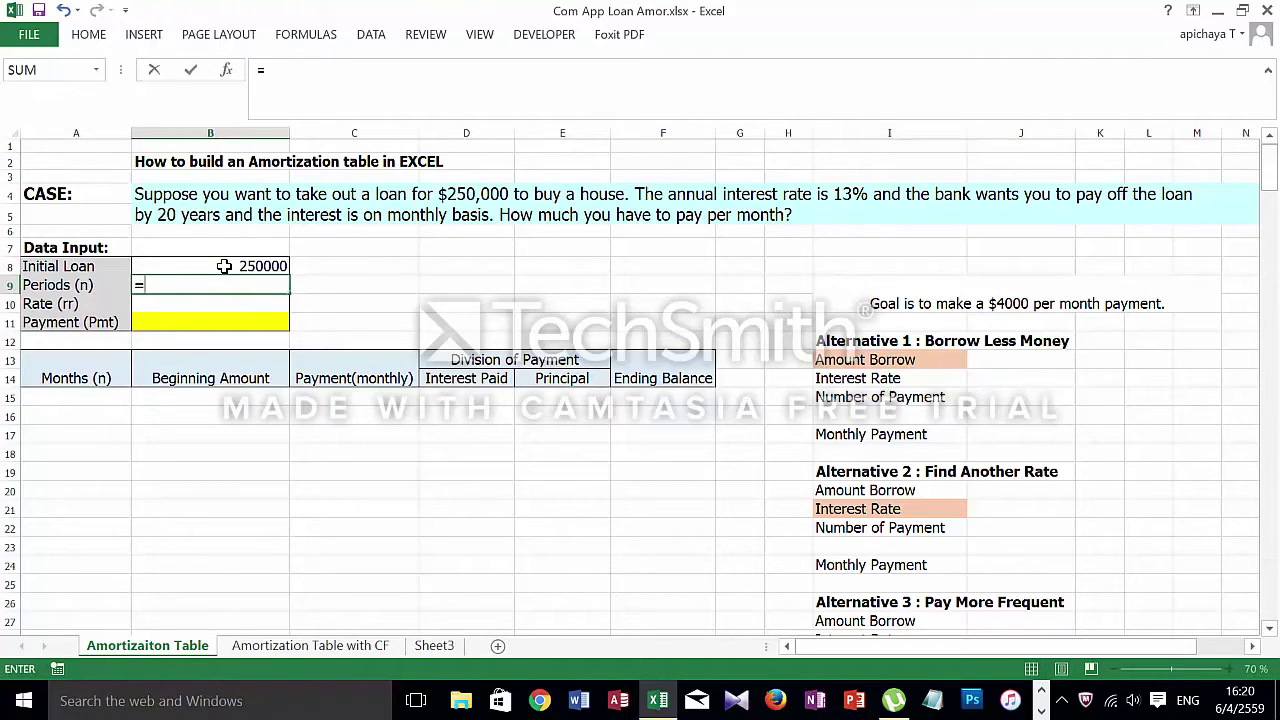
text(20*12)
key(Return)
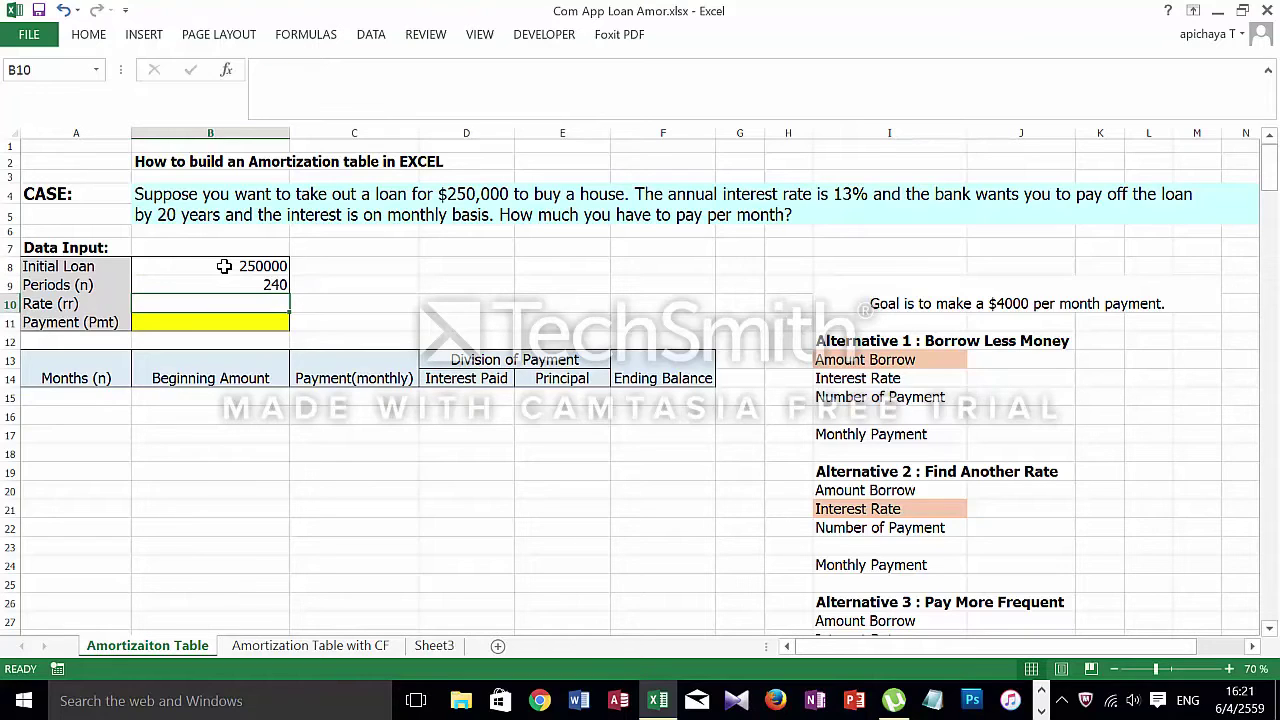
Enter =13%/12 as the Rate in B10 and a trial Payment of 500 in B11.
text(=13)
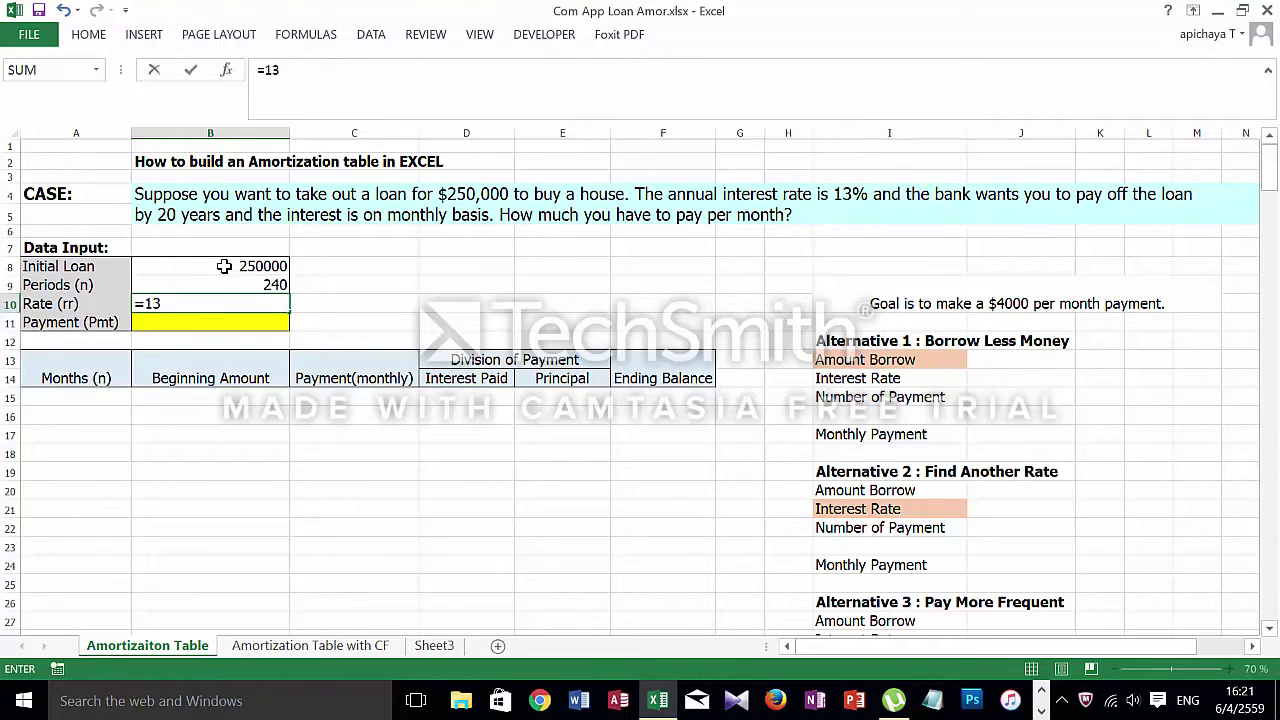
text(%/12)
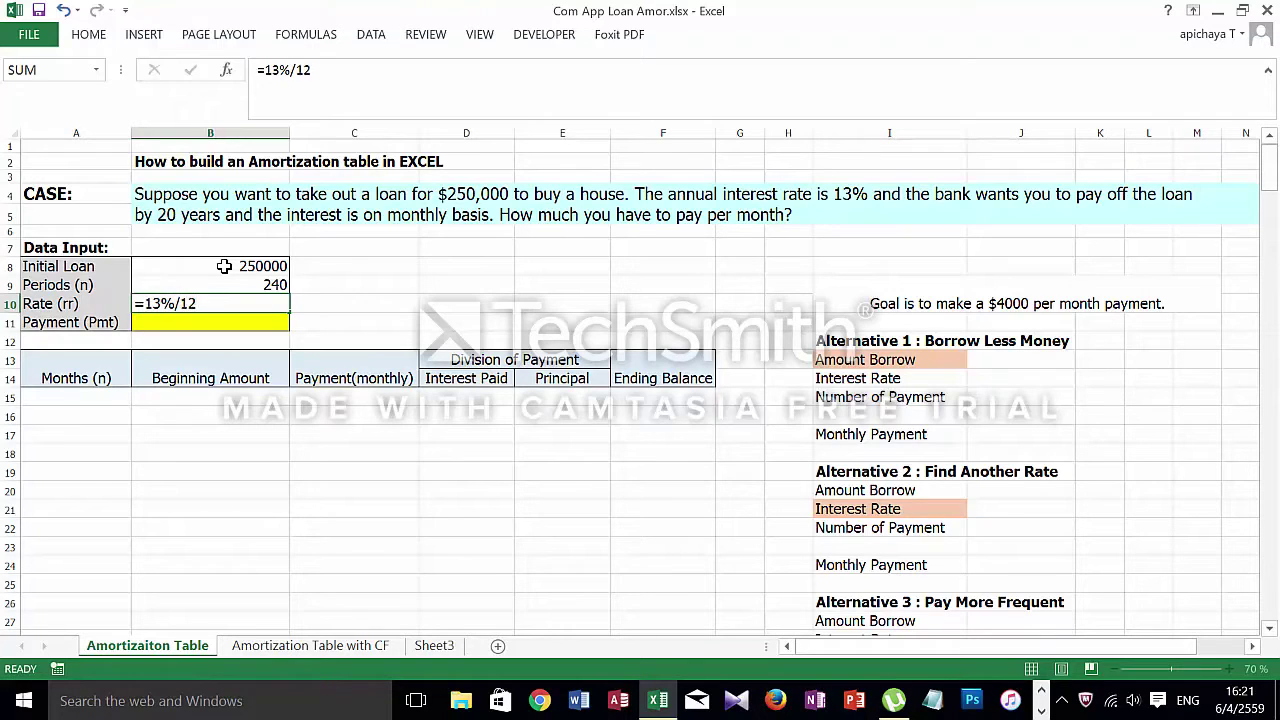
key(Return)
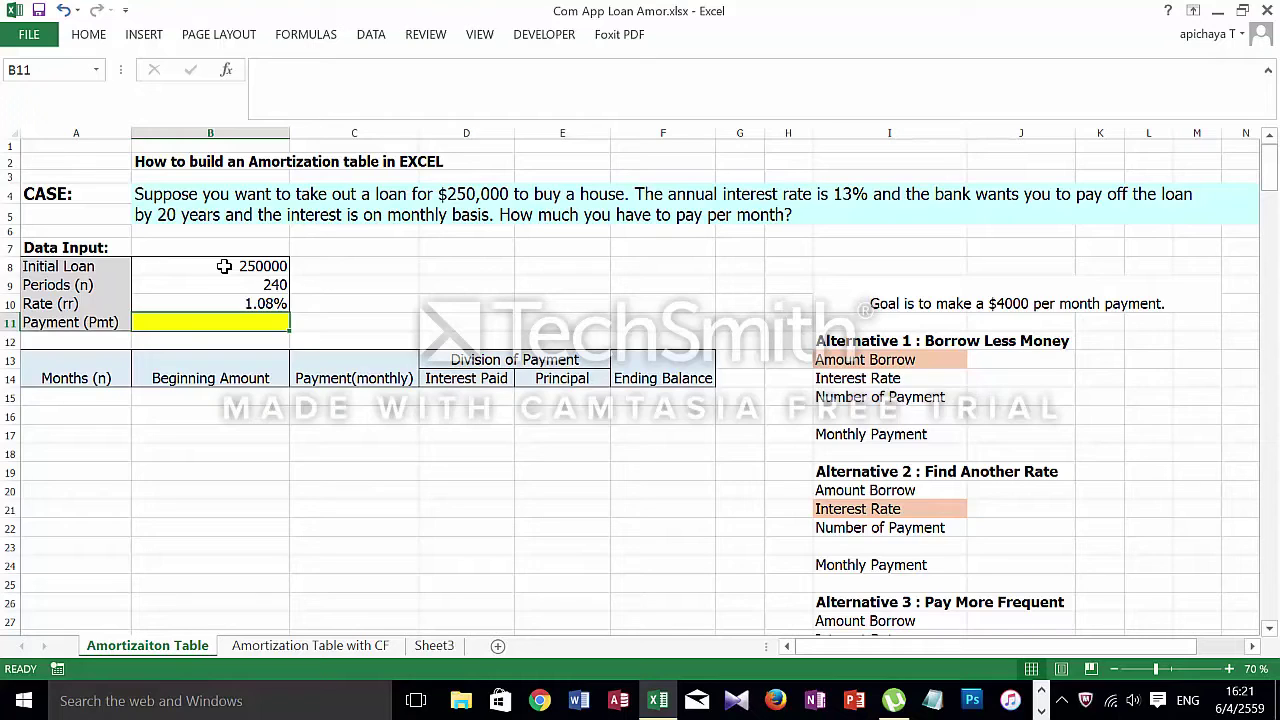
text(500)
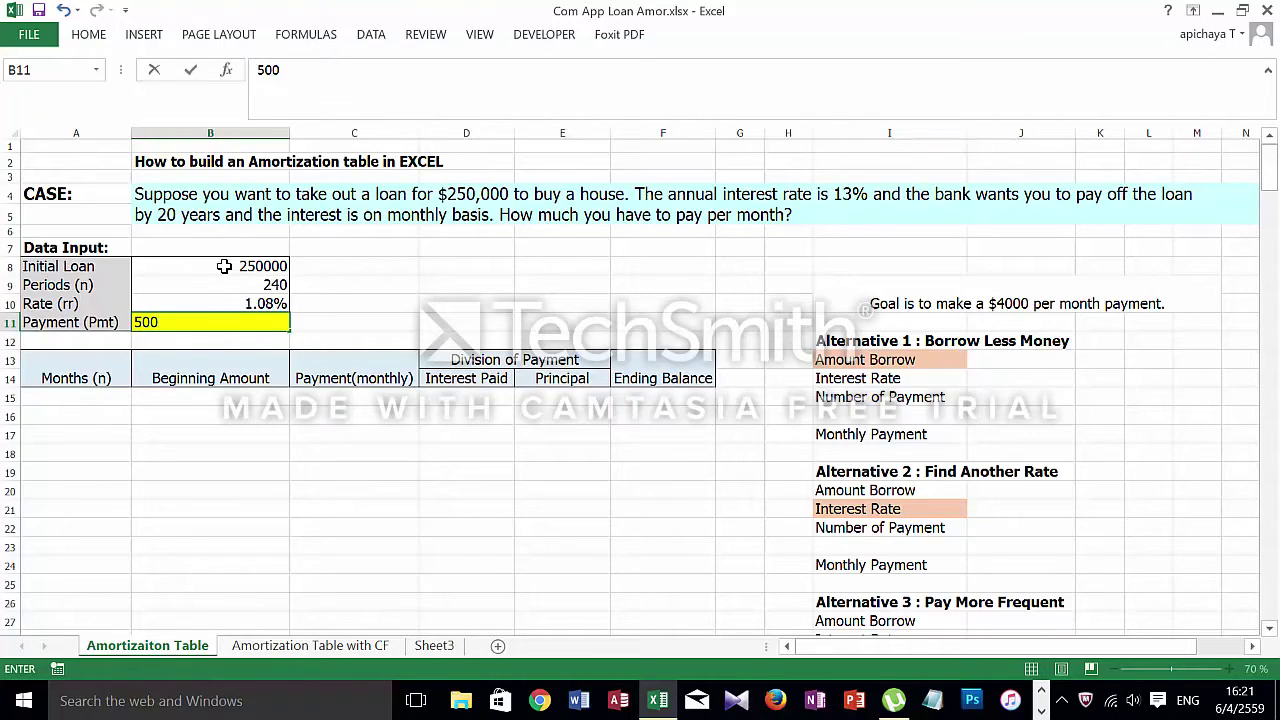
key(Return)
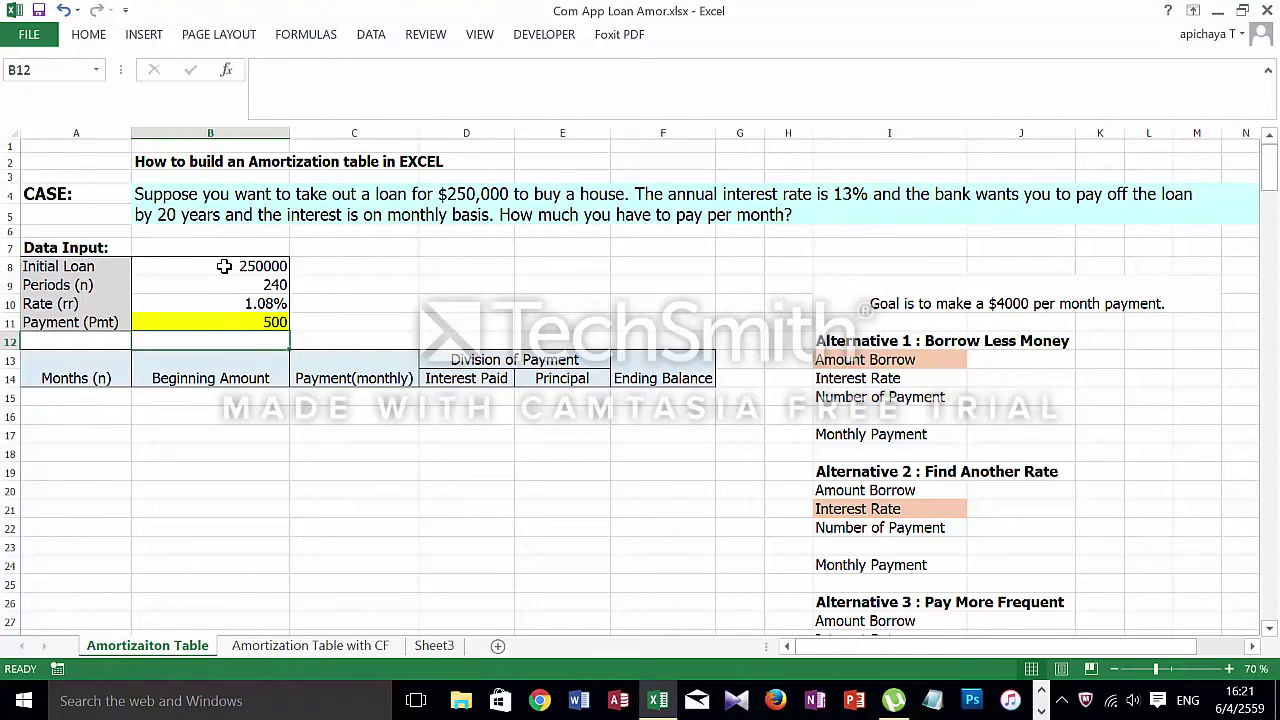
Start the table's first row with month 1 in A15 and the Beginning Amount formula =B8 in B15.
click(85, 397)
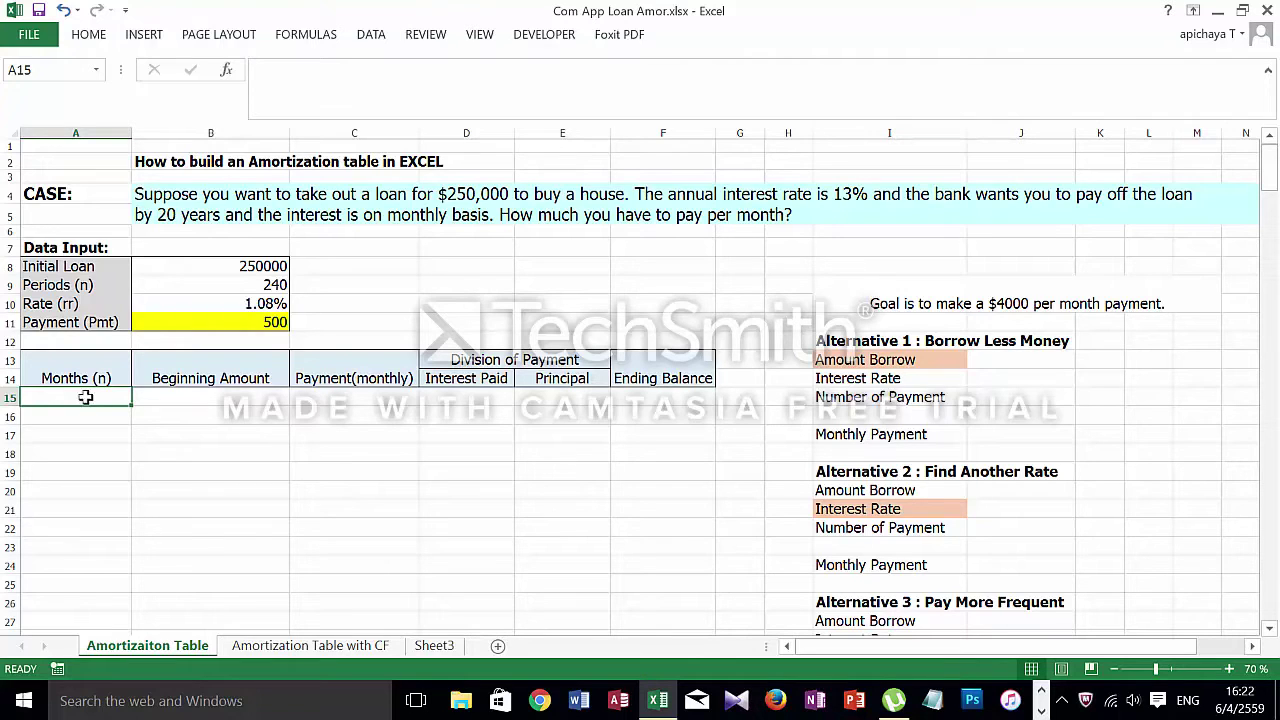
text(1)
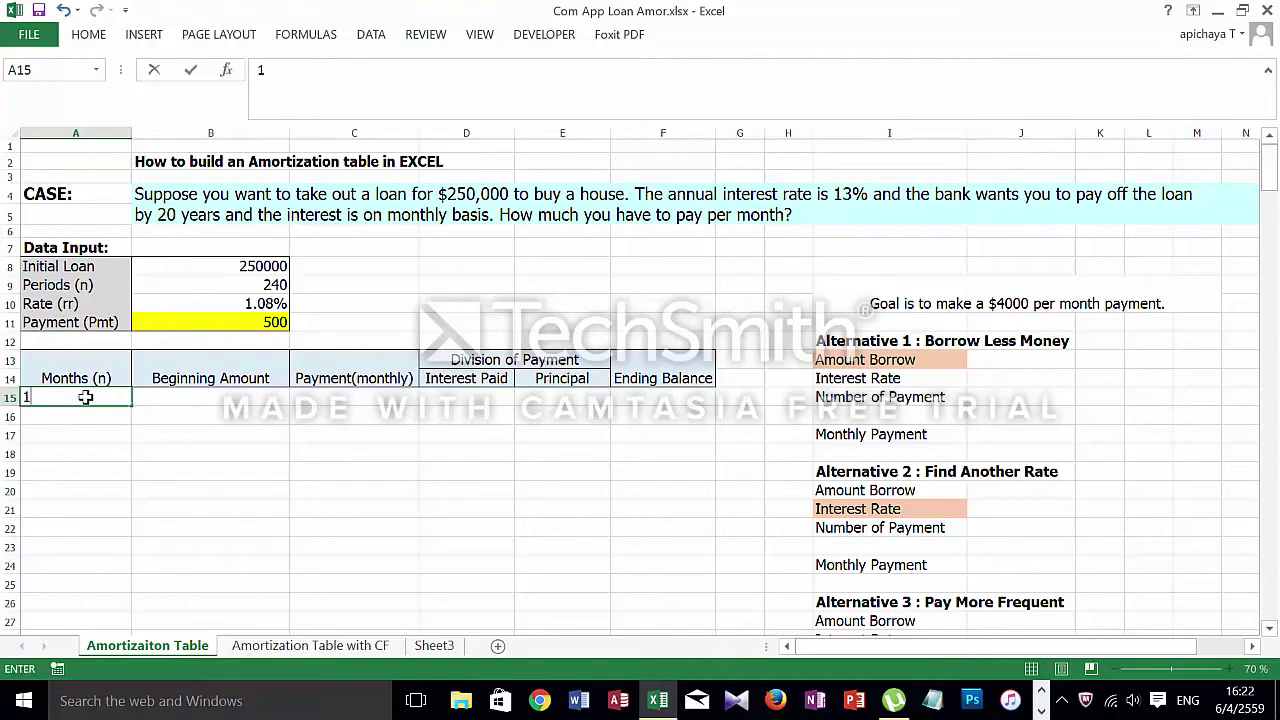
click(166, 399)
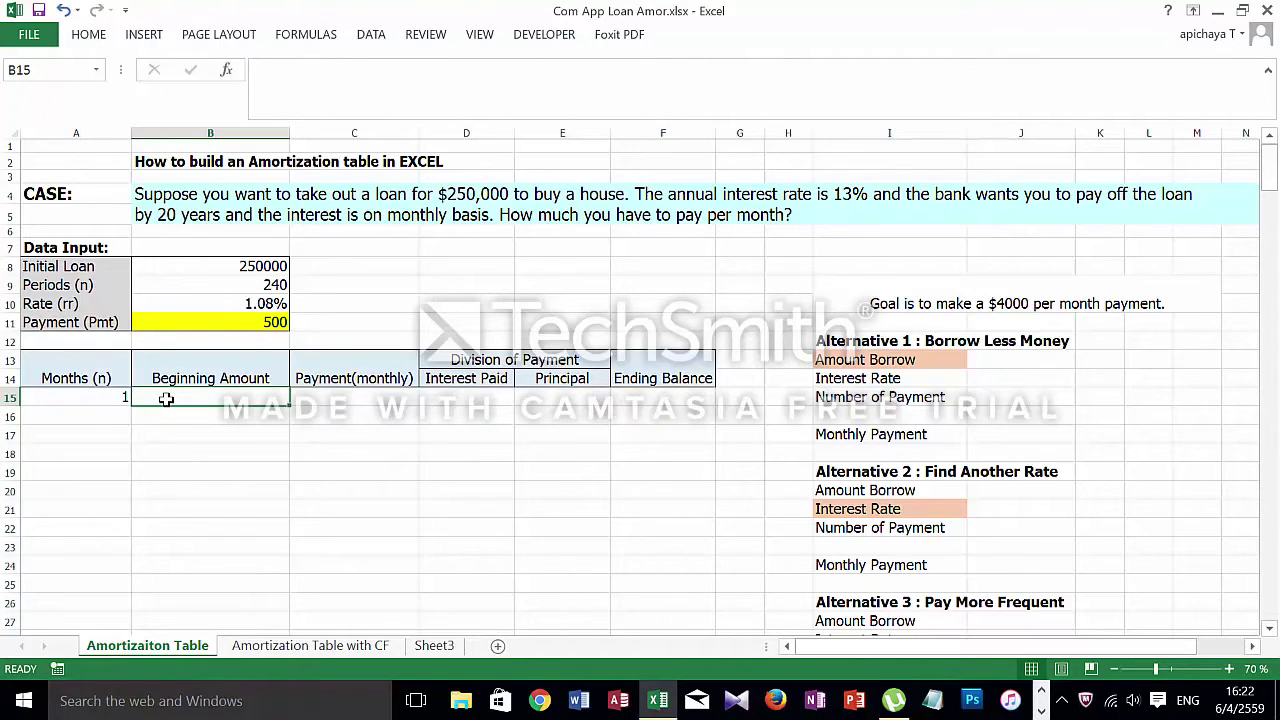
text(=)
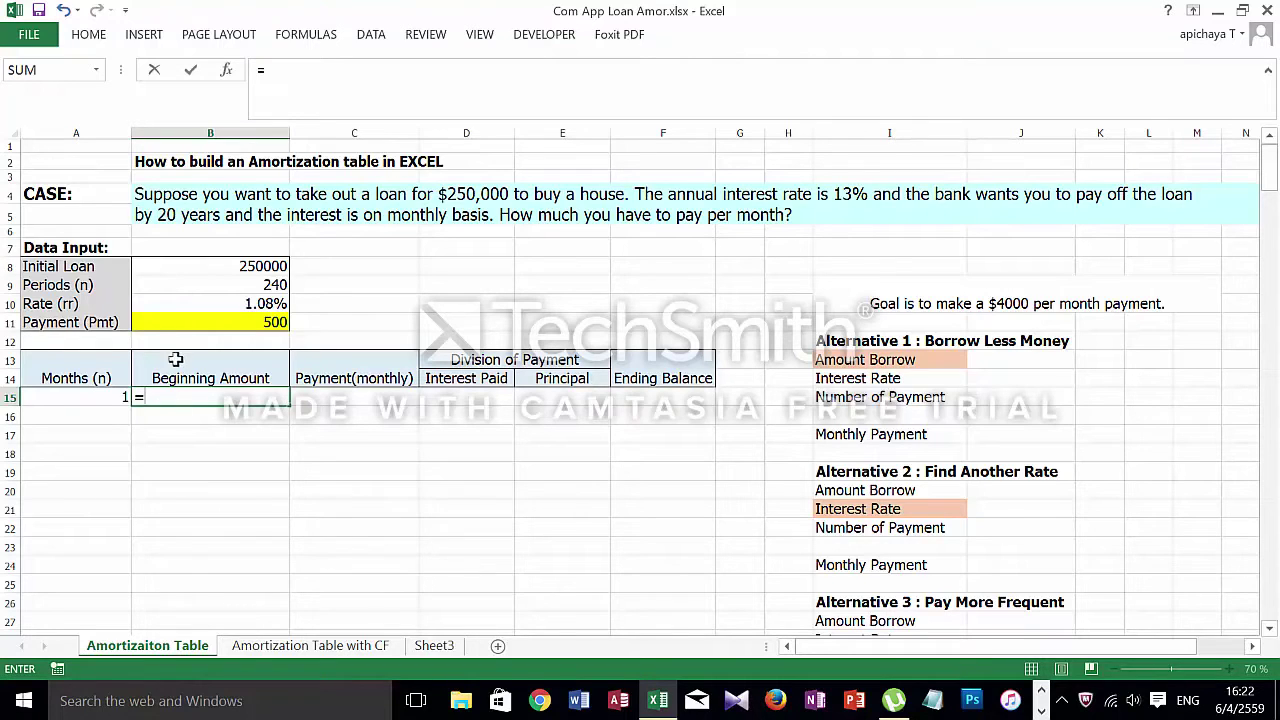
click(194, 265)
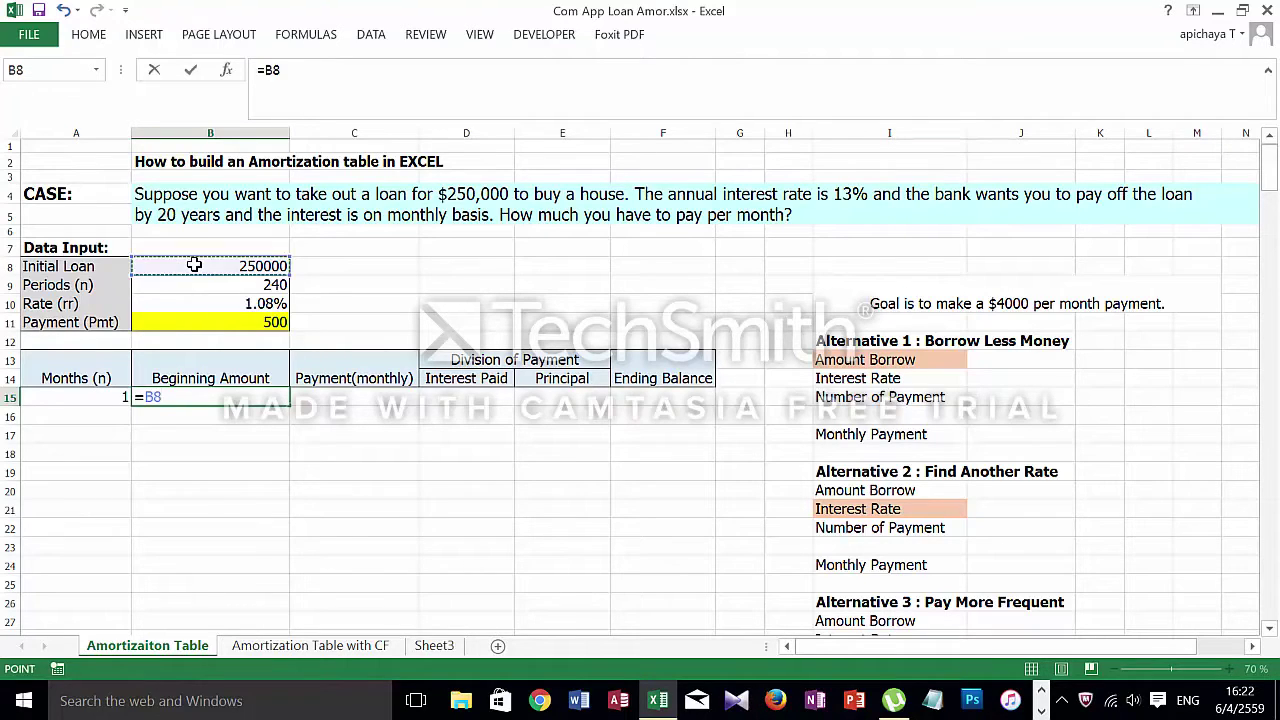
key(Return)
Link the first month's Payment in C15 to the Data Input payment with =B11.
click(335, 392)
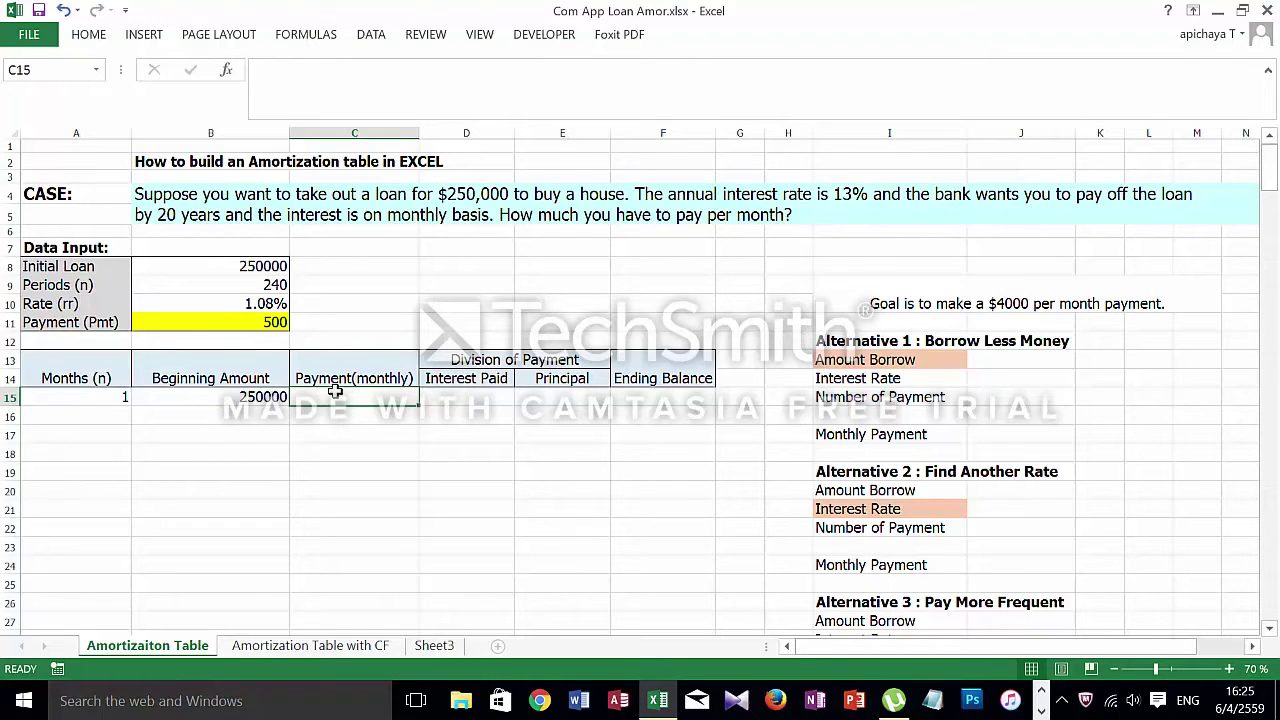
text(=)
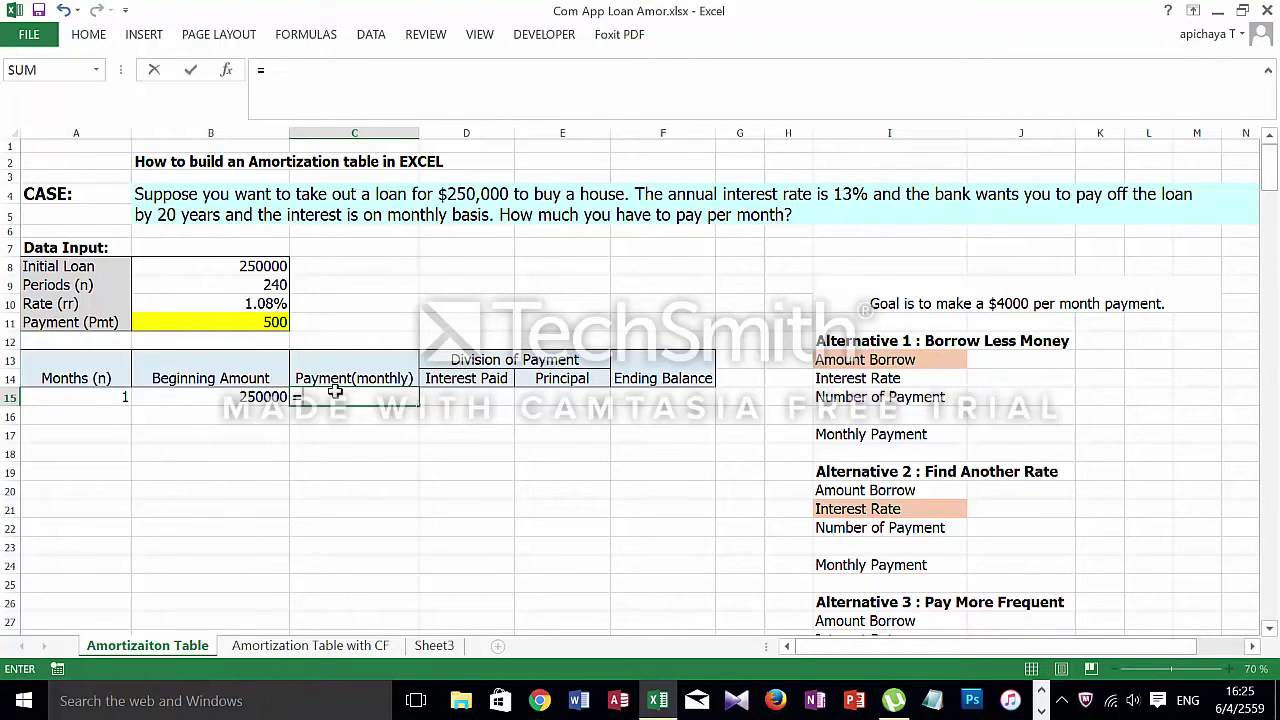
click(258, 322)
key(Return)
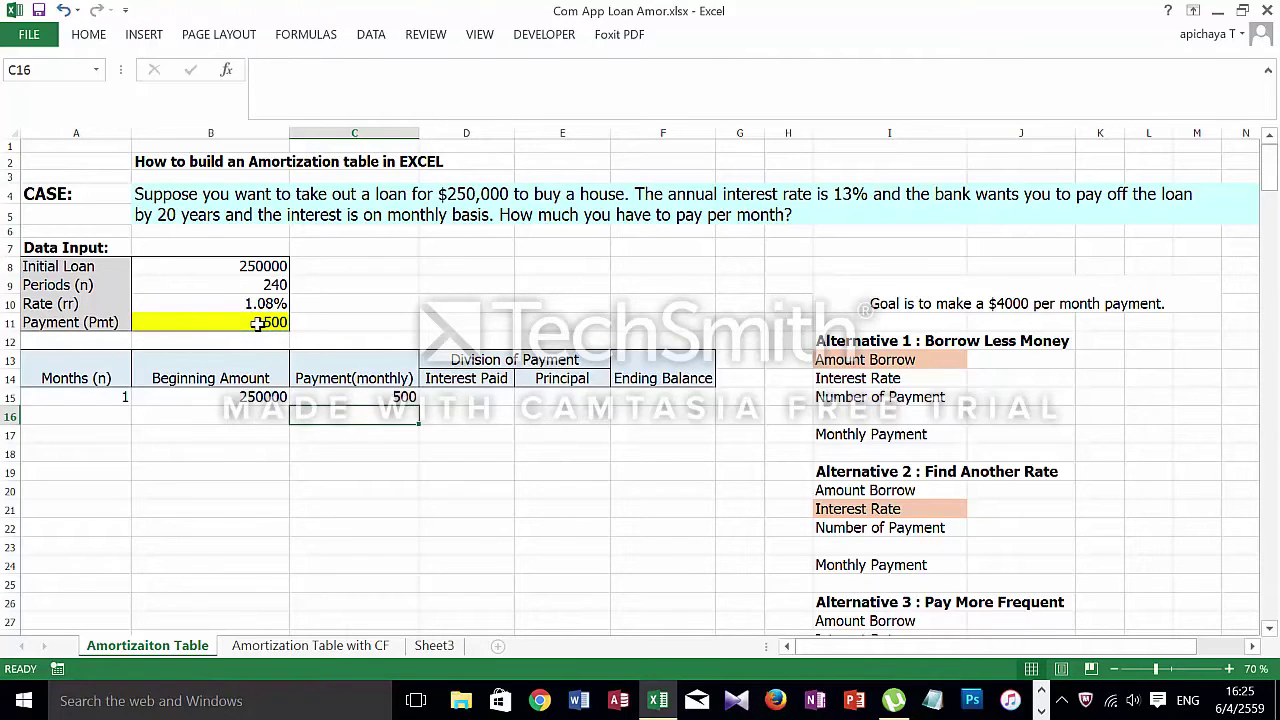
Calculate the first month's Interest Paid in D15 as beginning amount times rate with =B15*B10.
click(453, 397)
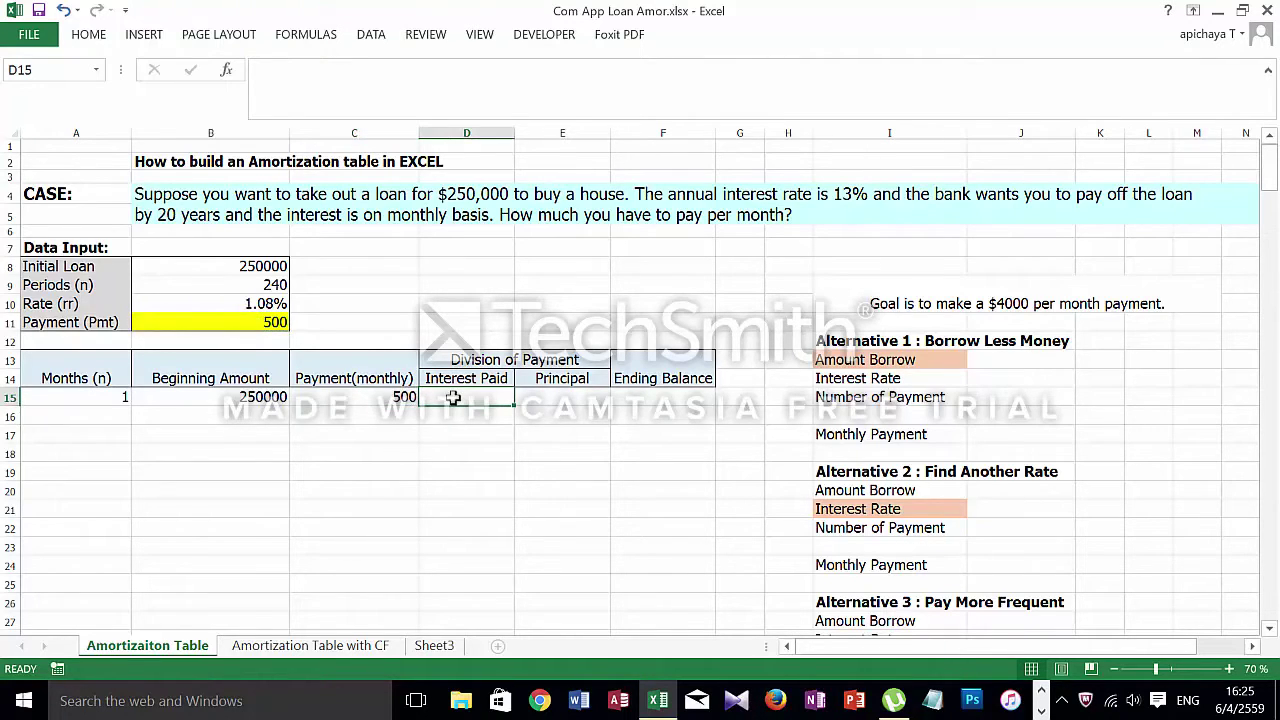
text(=)
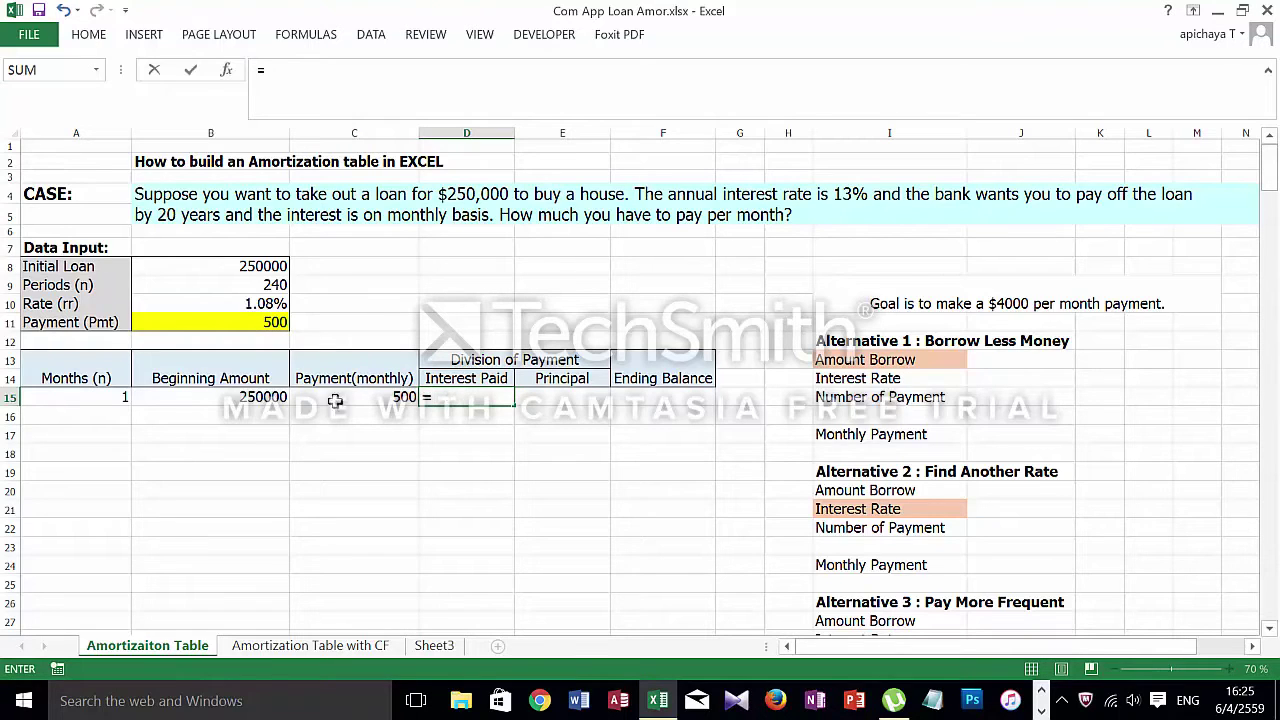
click(258, 397)
text(*)
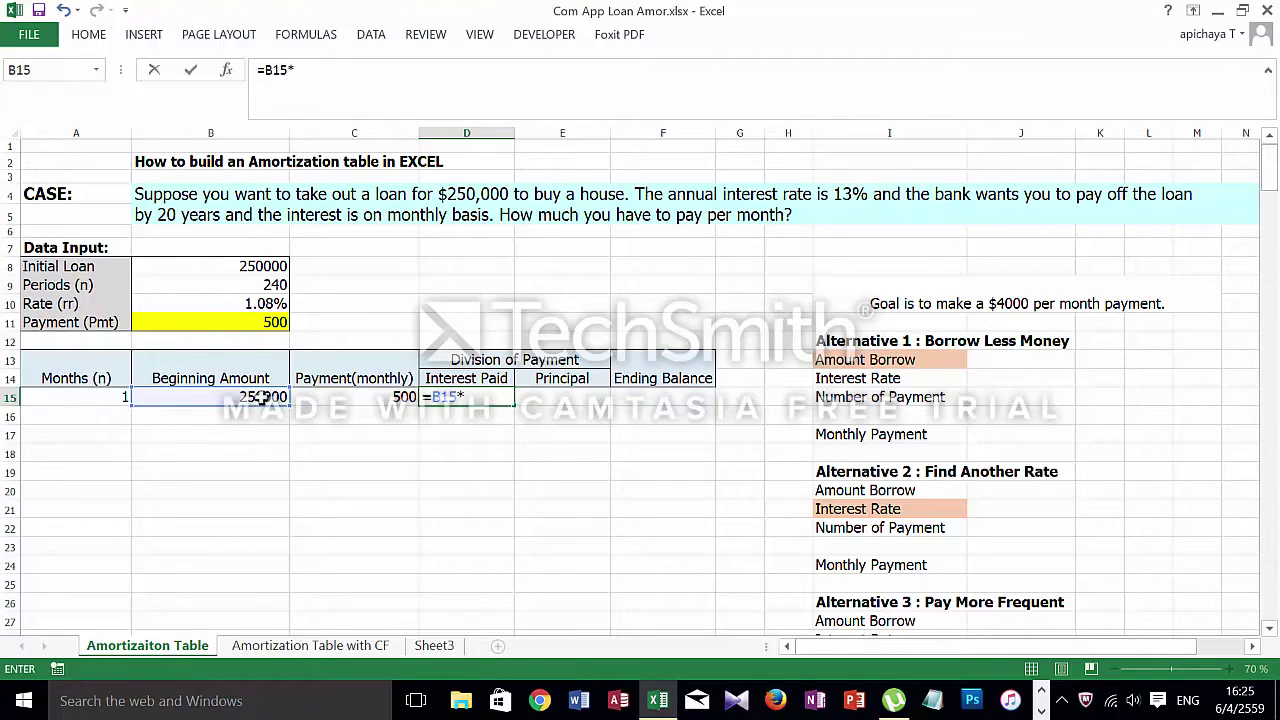
click(242, 304)
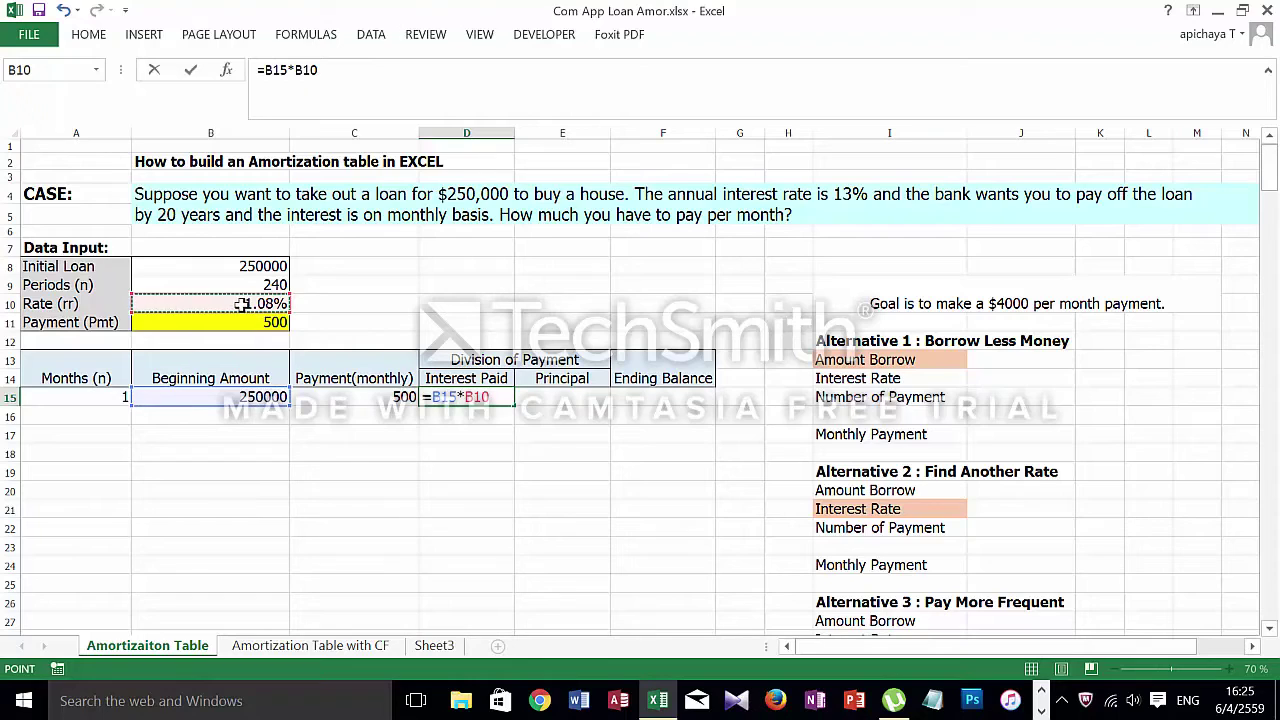
key(Return)
Calculate the first month's Principal in E15 as payment minus interest with =C15-D15.
click(551, 398)
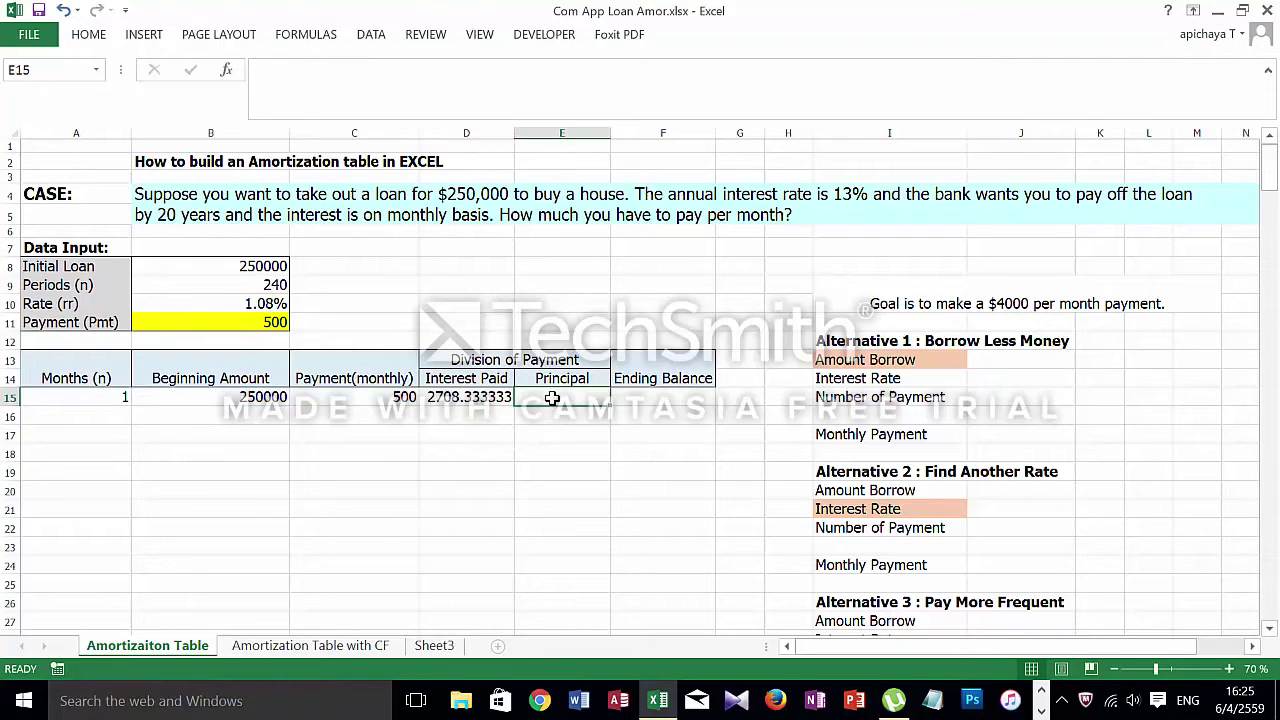
text(=)
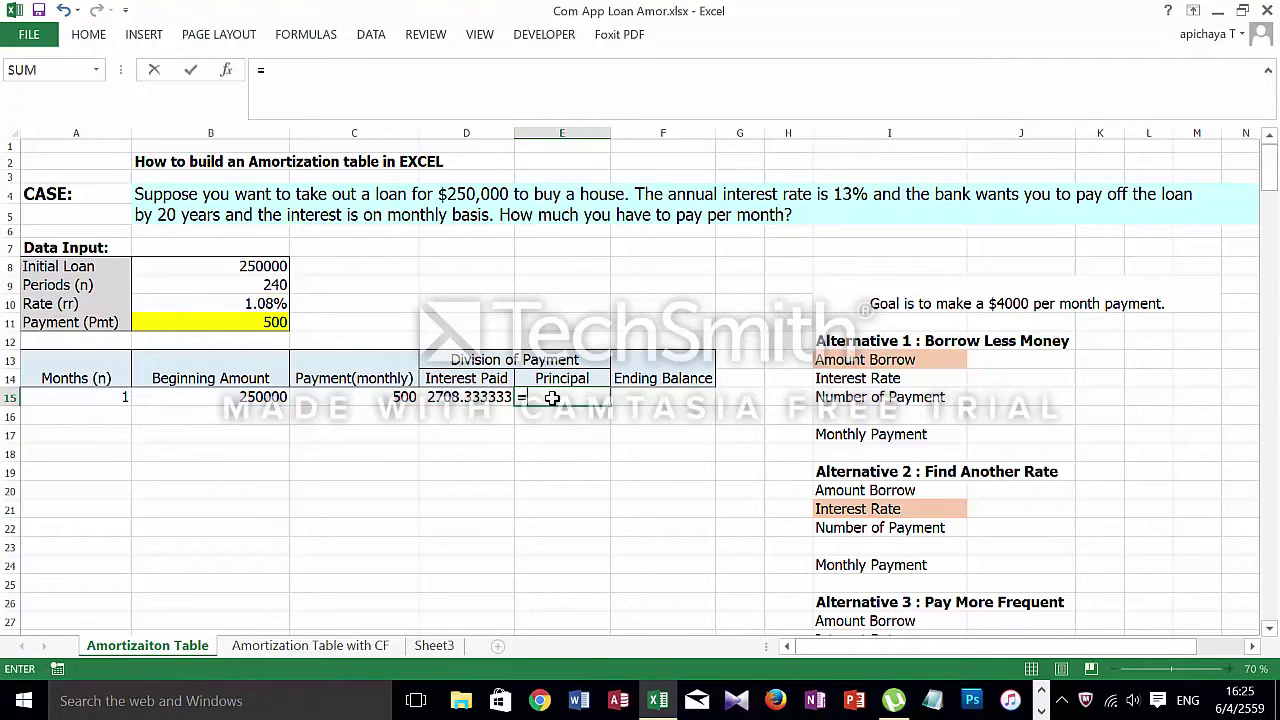
click(361, 396)
text(-)
click(430, 394)
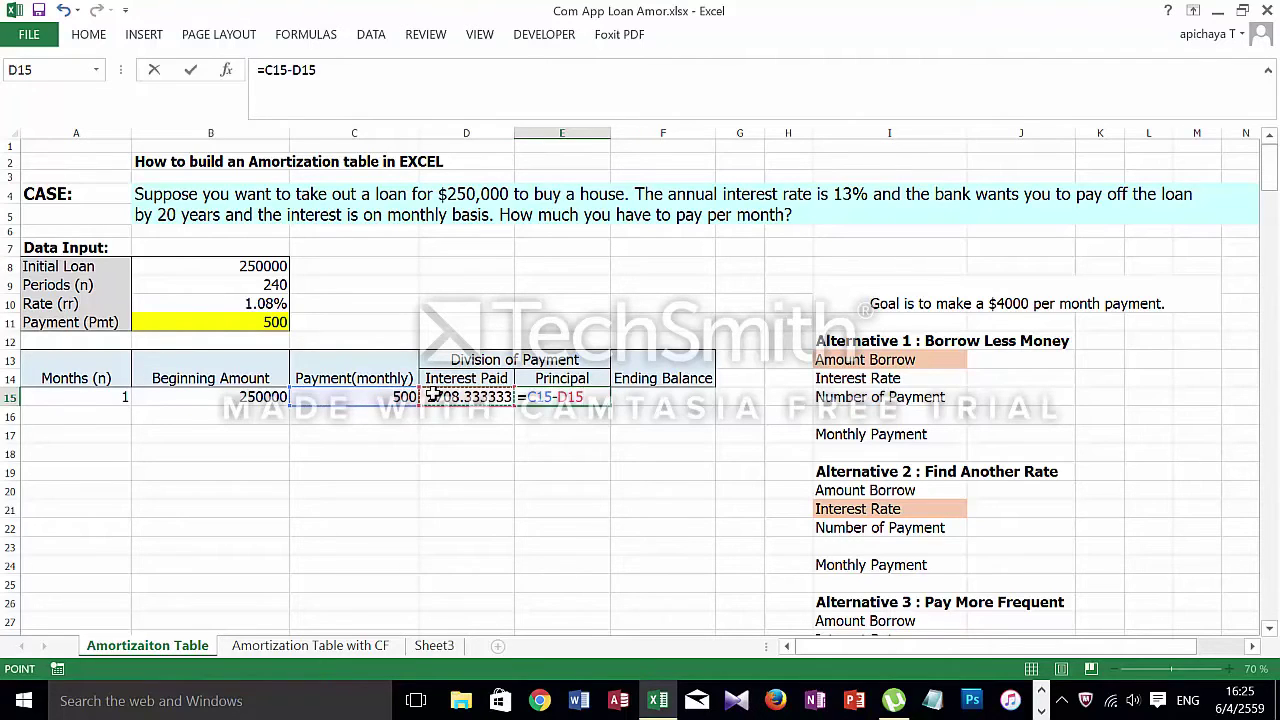
click(590, 397)
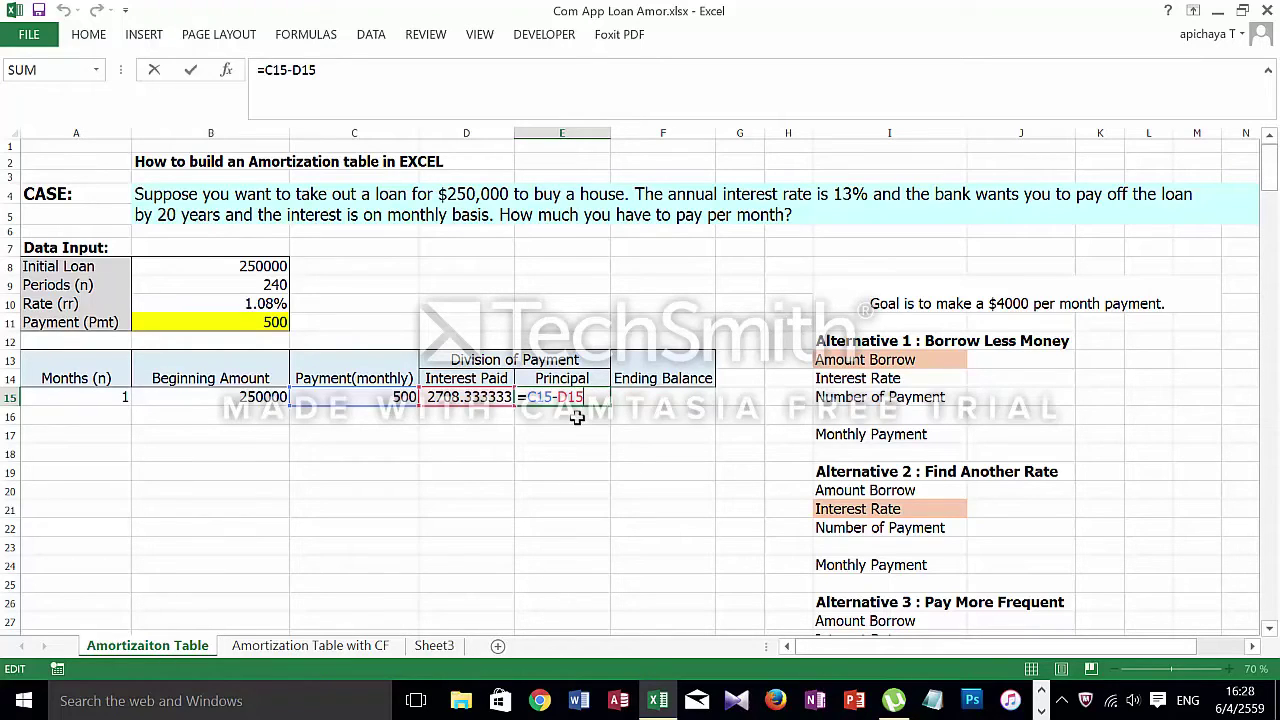
key(Return)
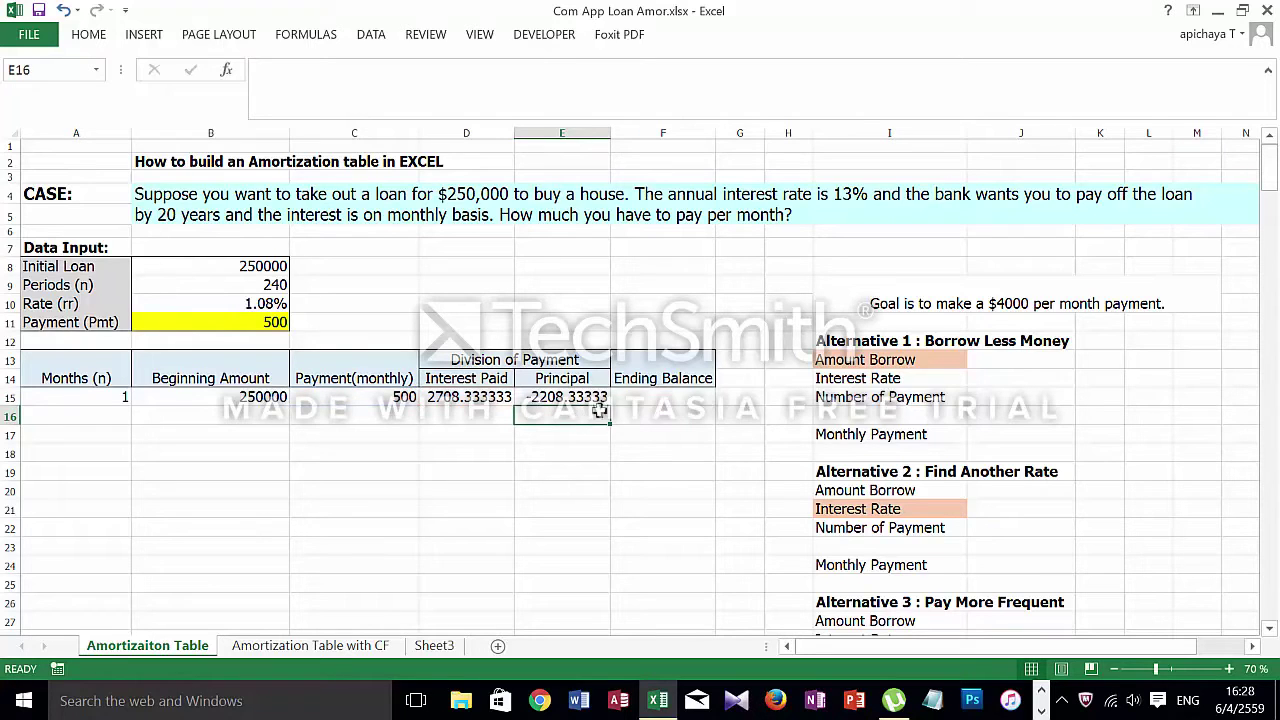
Calculate the first month's Ending Balance in F15 as beginning amount minus principal with =B15-E15.
click(647, 397)
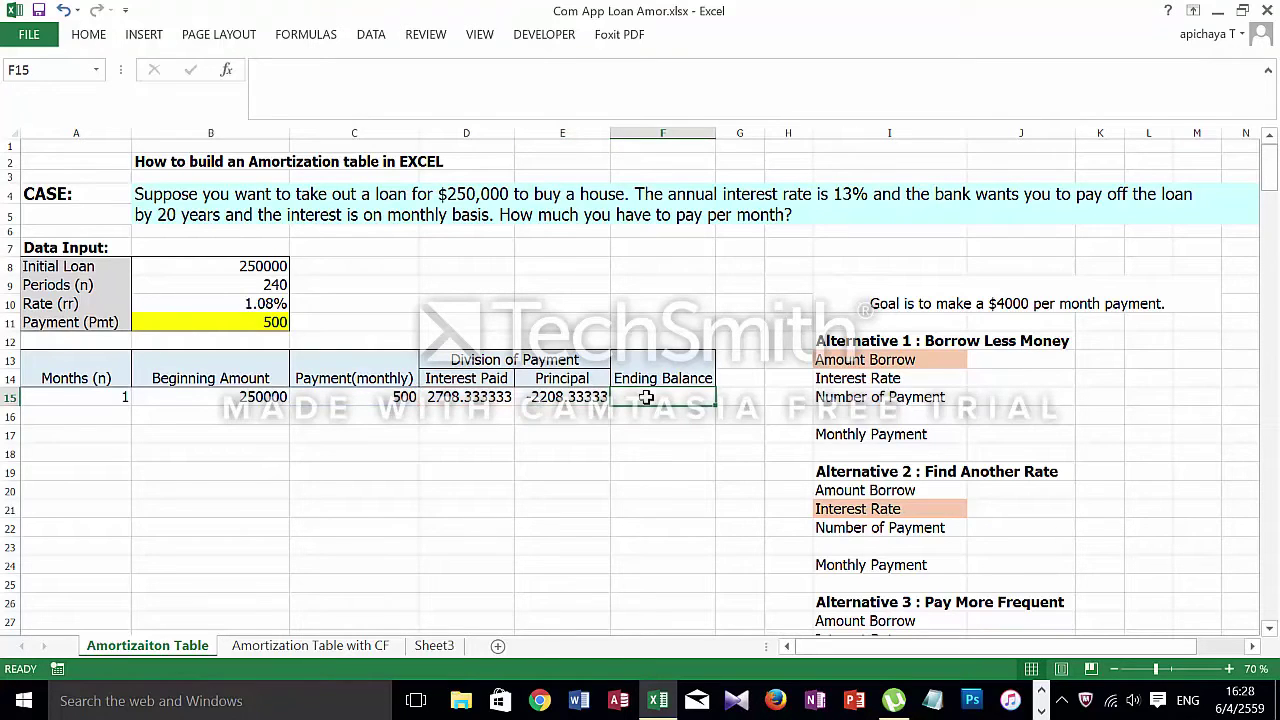
text(=)
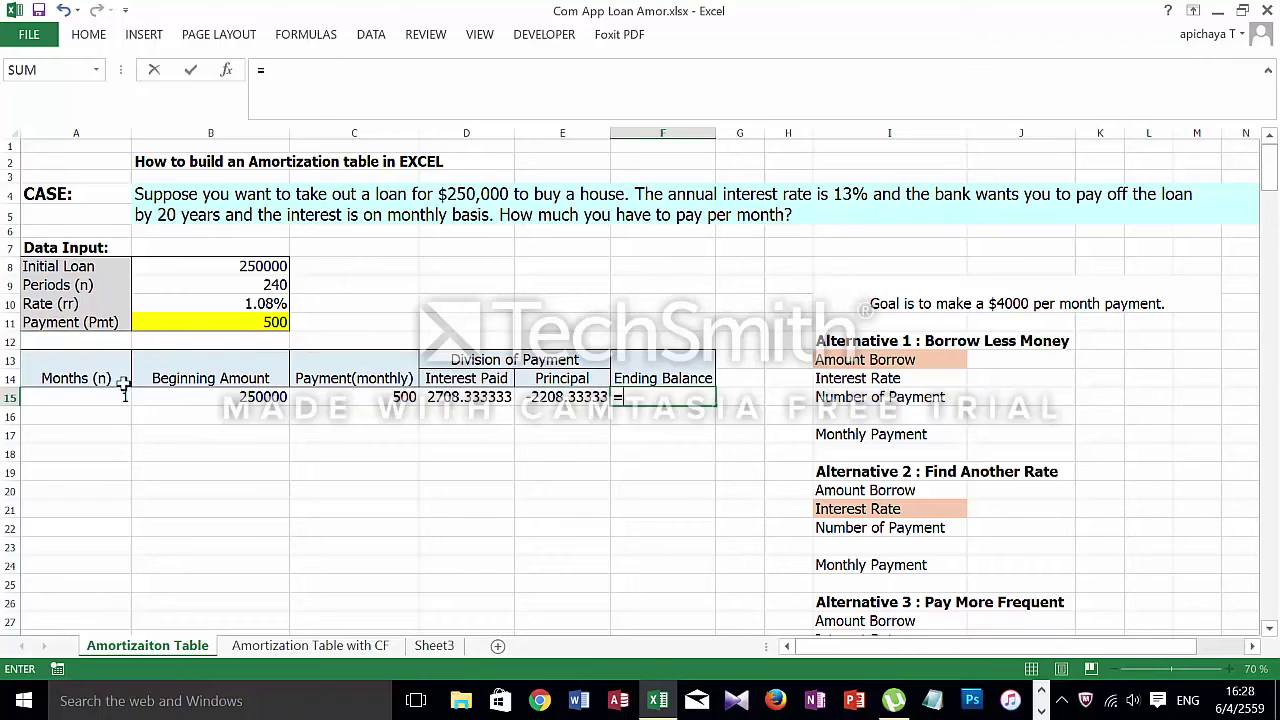
click(156, 392)
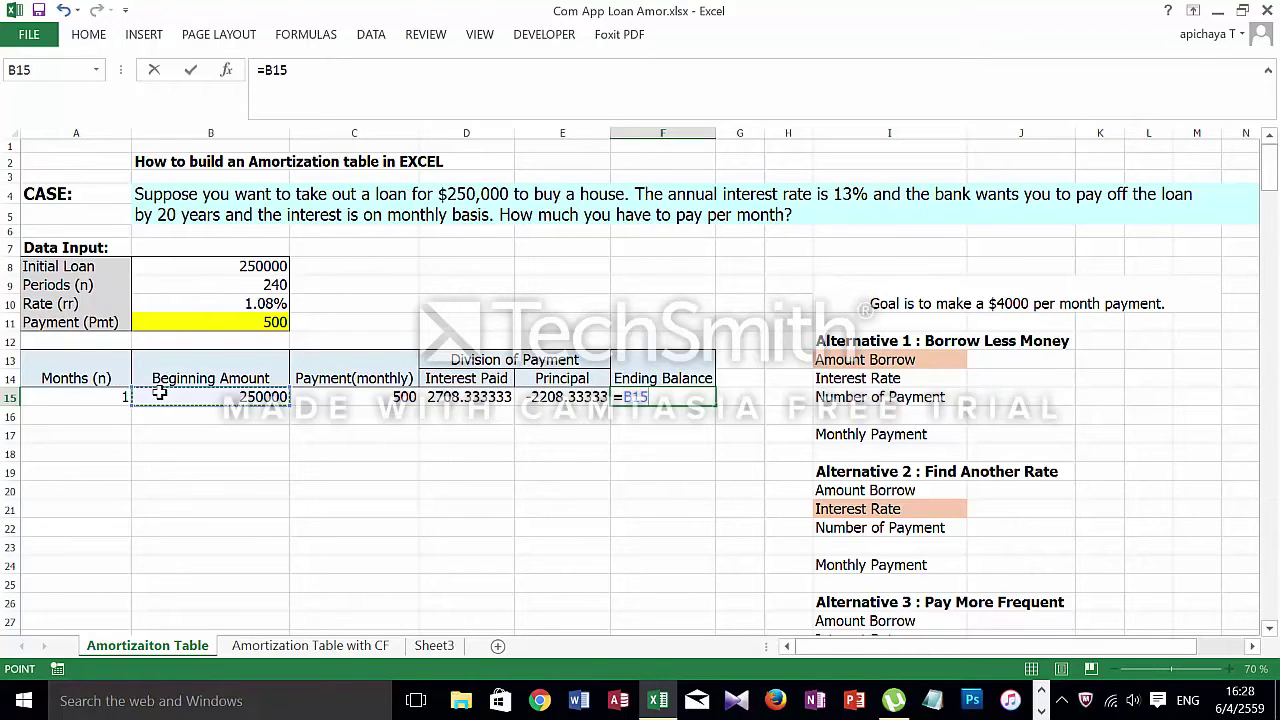
text(-)
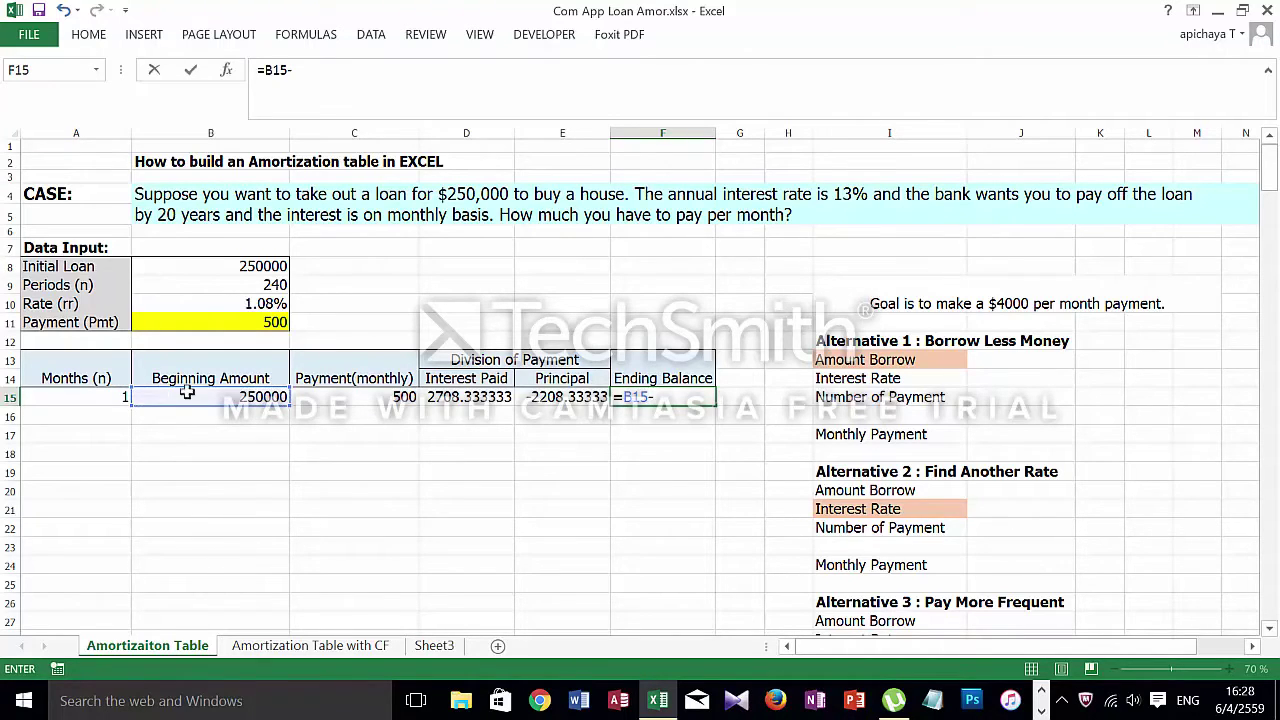
click(527, 398)
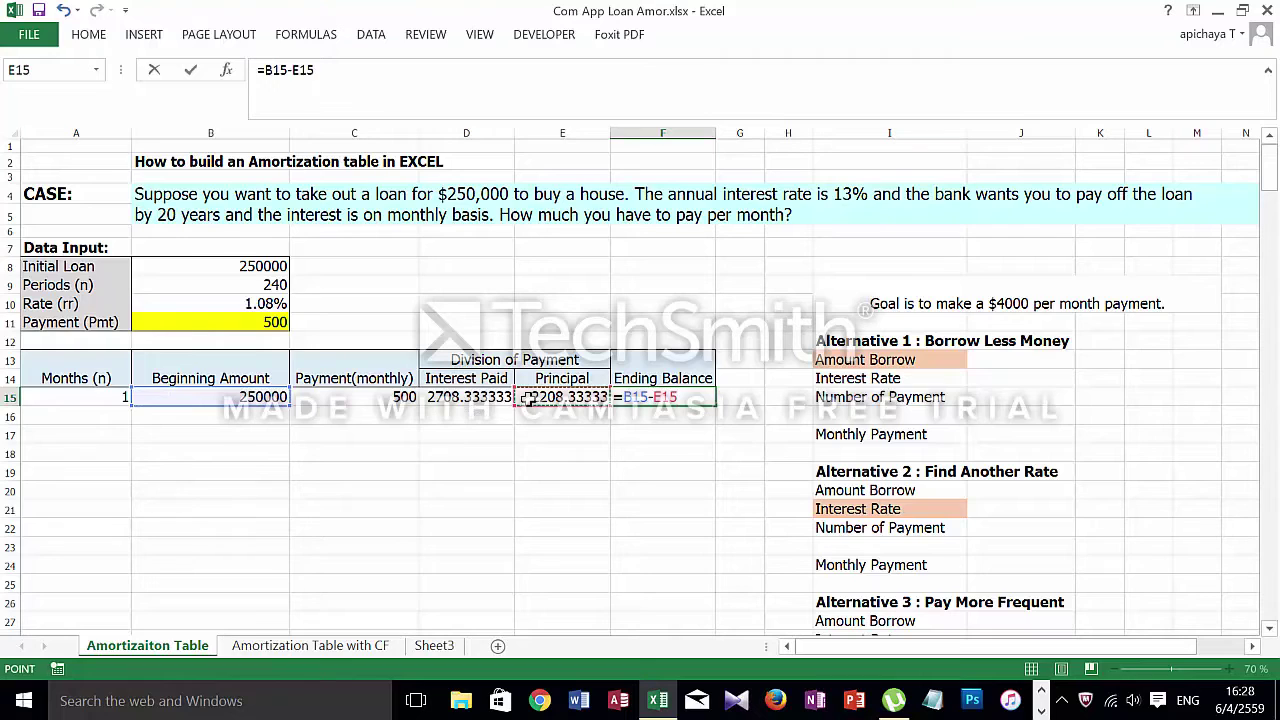
key(Return)
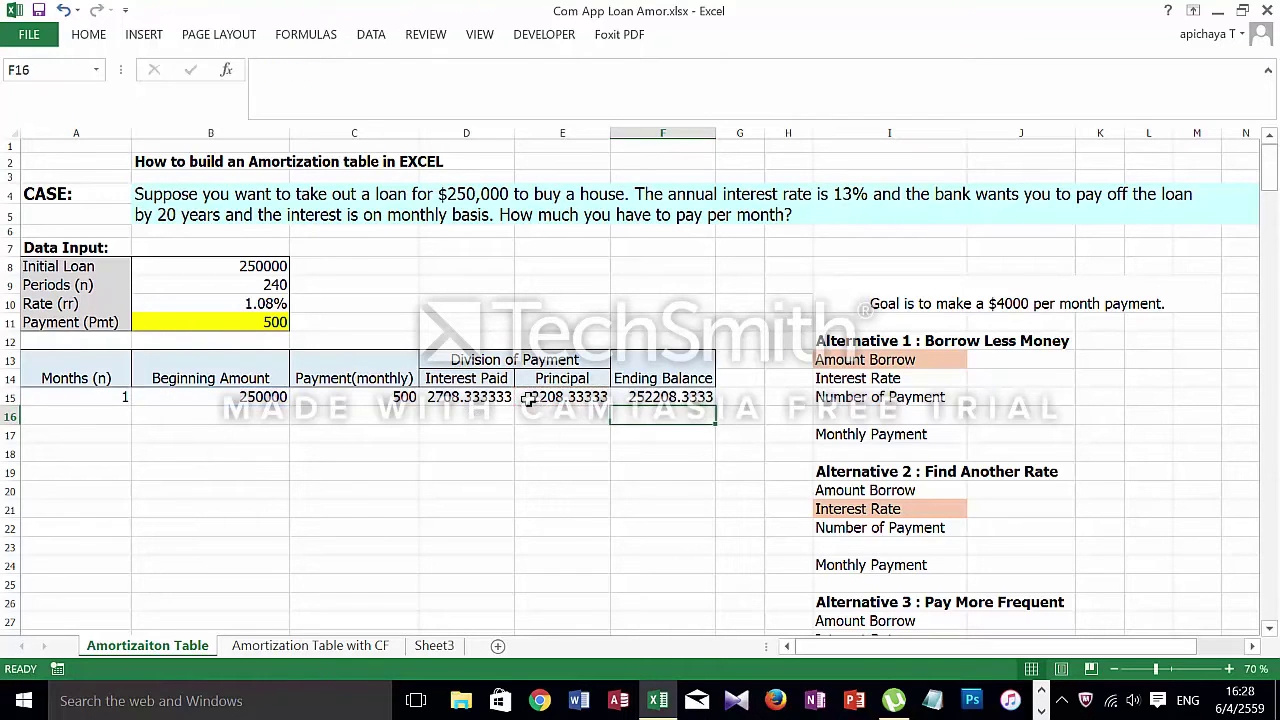
Enter 2 as the second month in A16 and link its Beginning Amount in B16 to the previous ending balance with =F15.
click(108, 410)
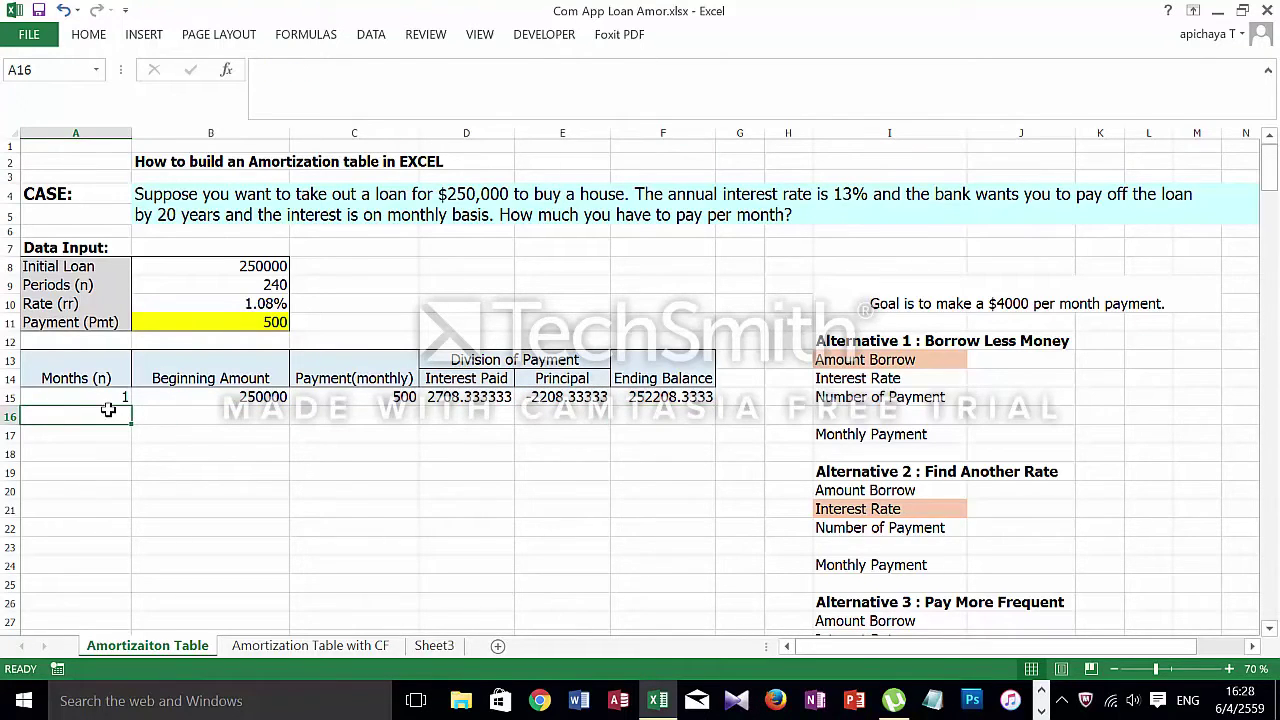
text(2)
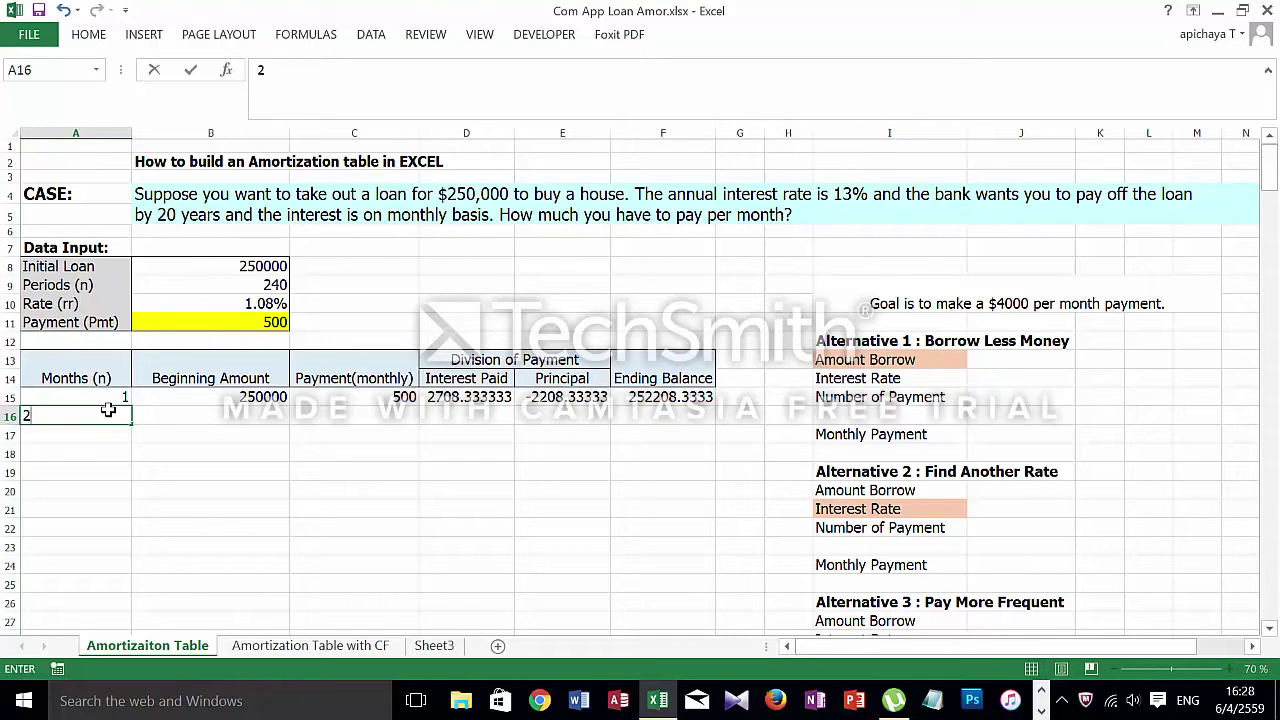
key(Return)
click(180, 412)
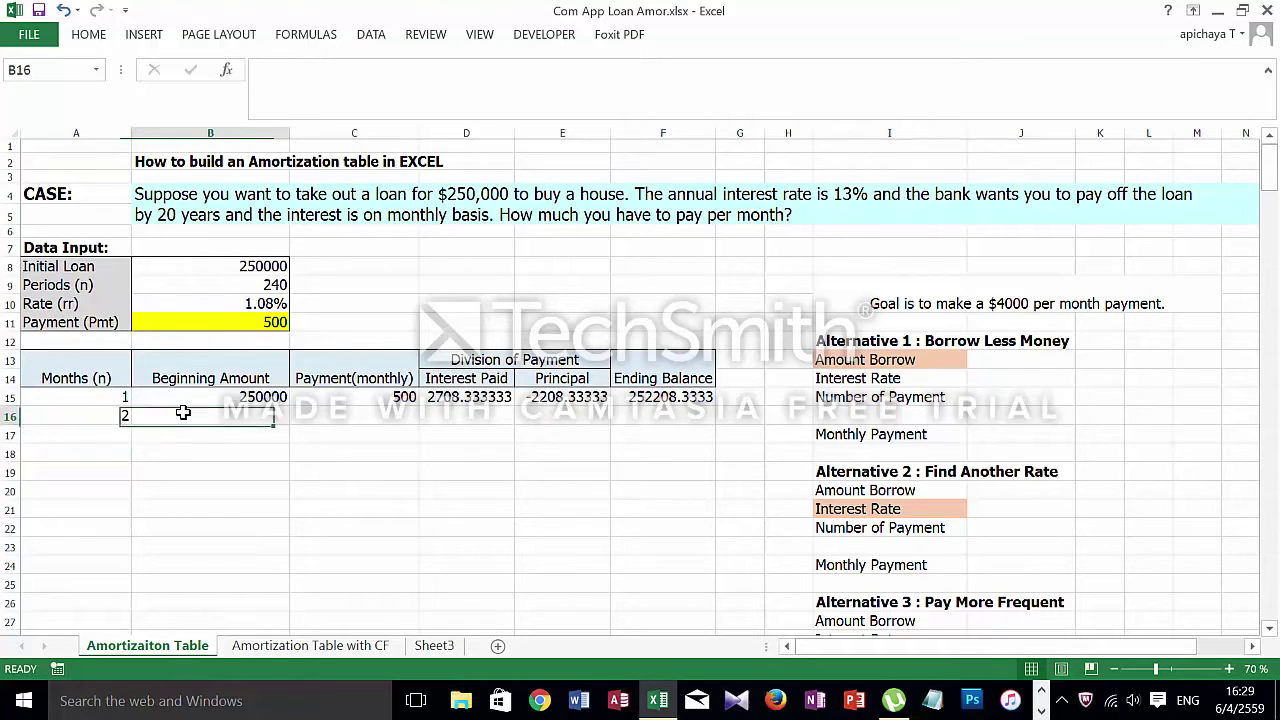
text(=)
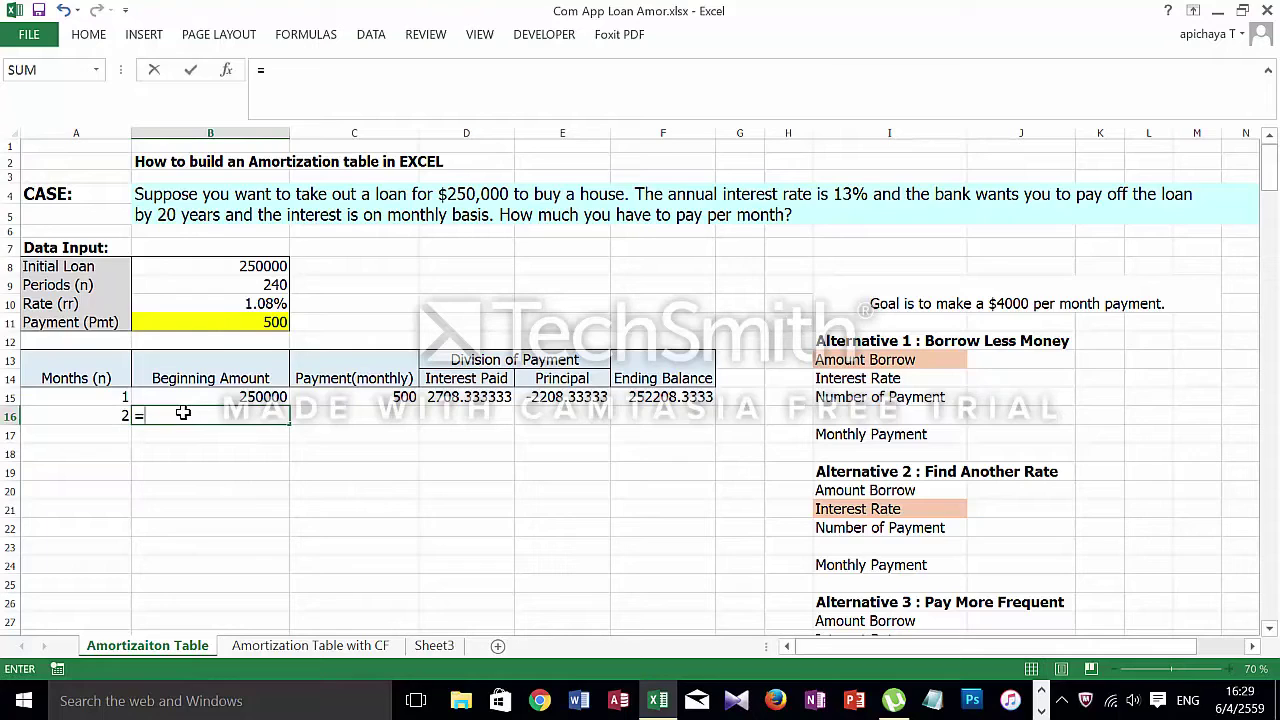
click(660, 398)
key(Return)
Link the second month's Payment in C16 to the Data Input payment with the absolute reference =$B$11.
click(344, 414)
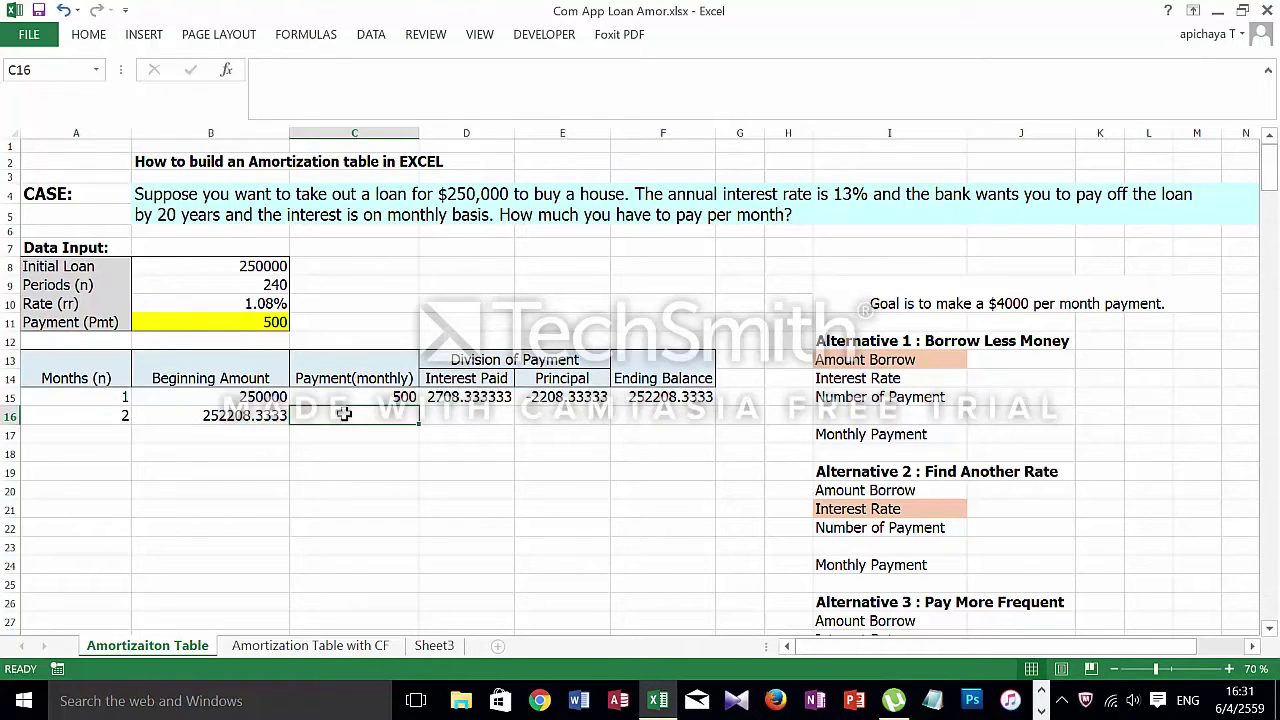
text(=)
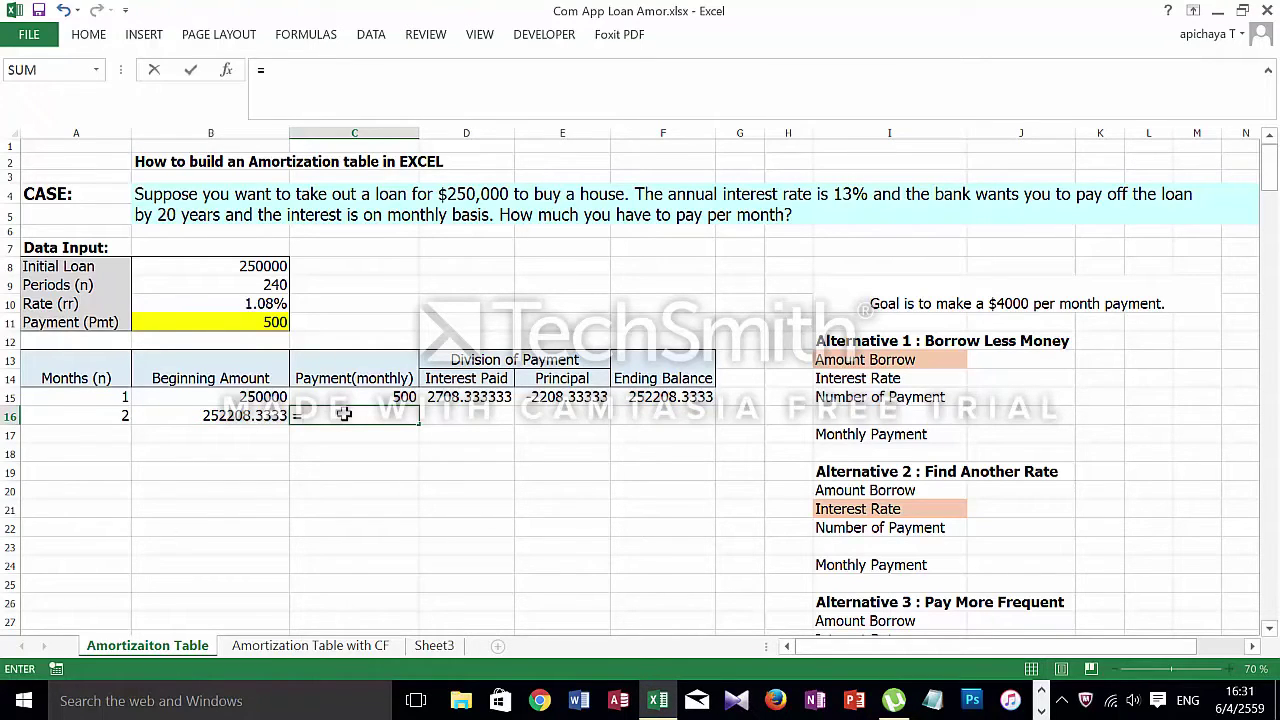
click(263, 321)
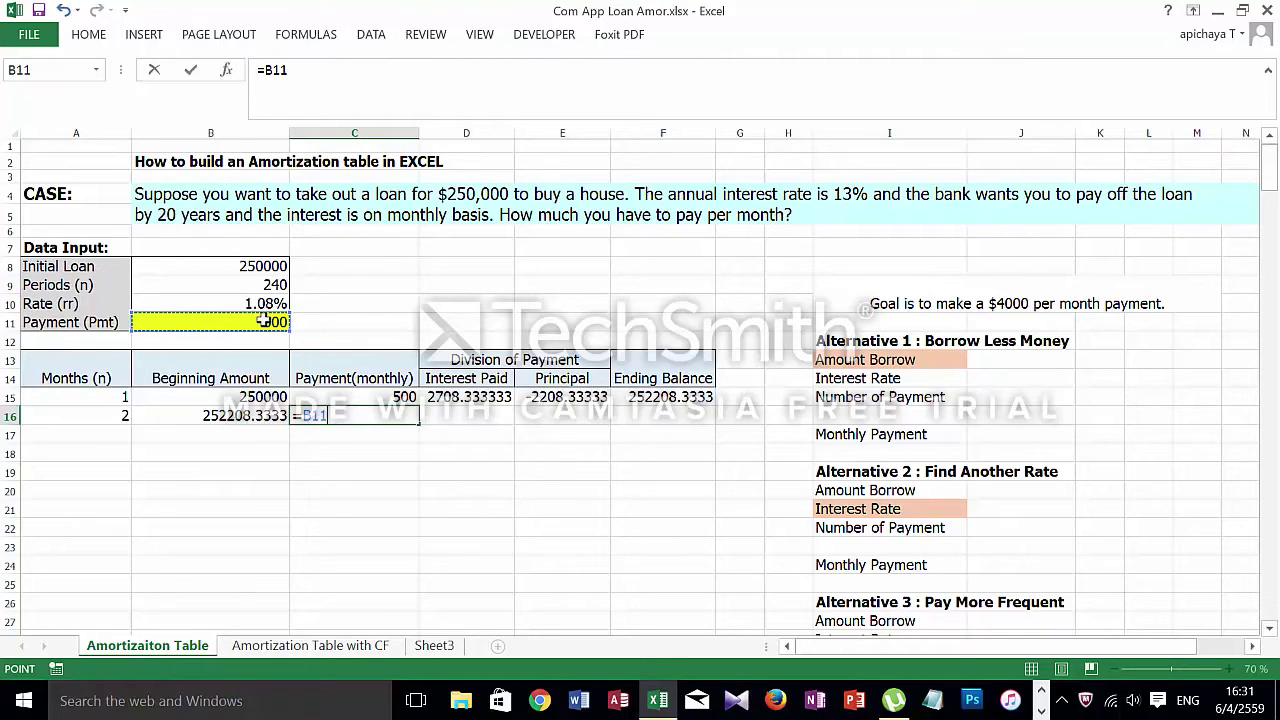
key(F4)
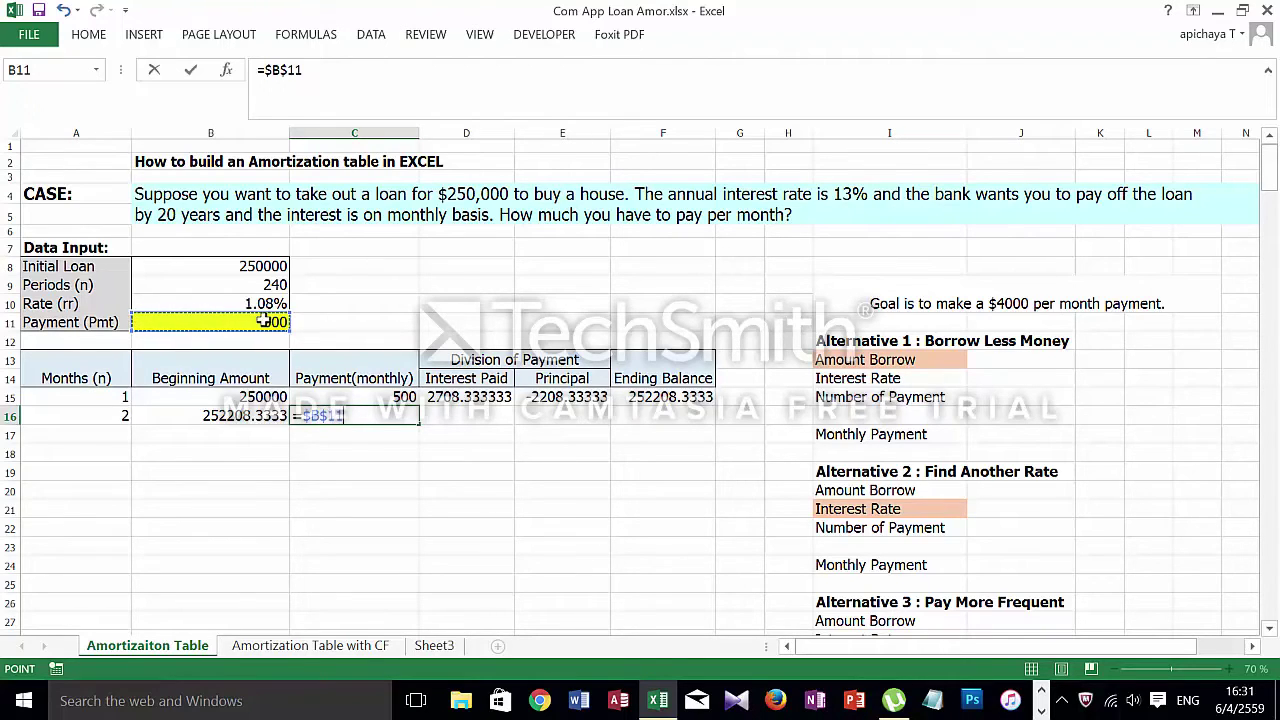
key(Return)
Calculate the second month's Interest Paid in D16 with =B16*$B$10, keeping the rate reference absolute.
click(474, 419)
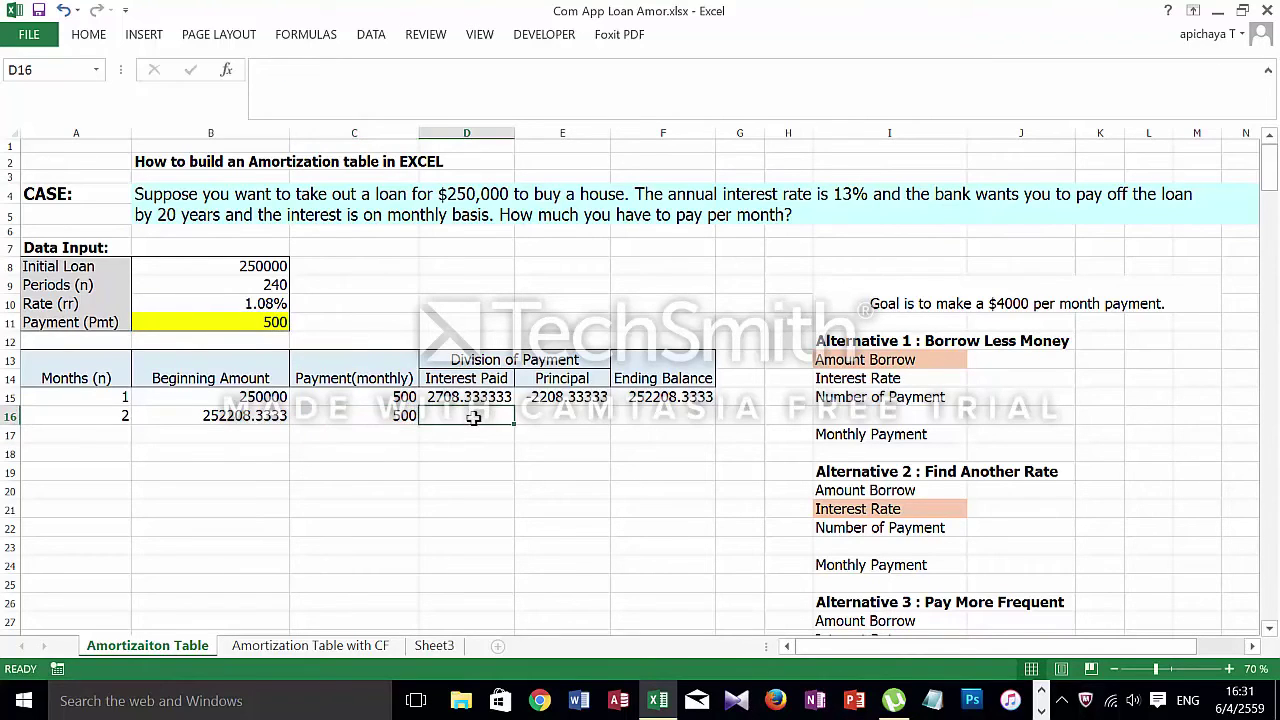
text(=)
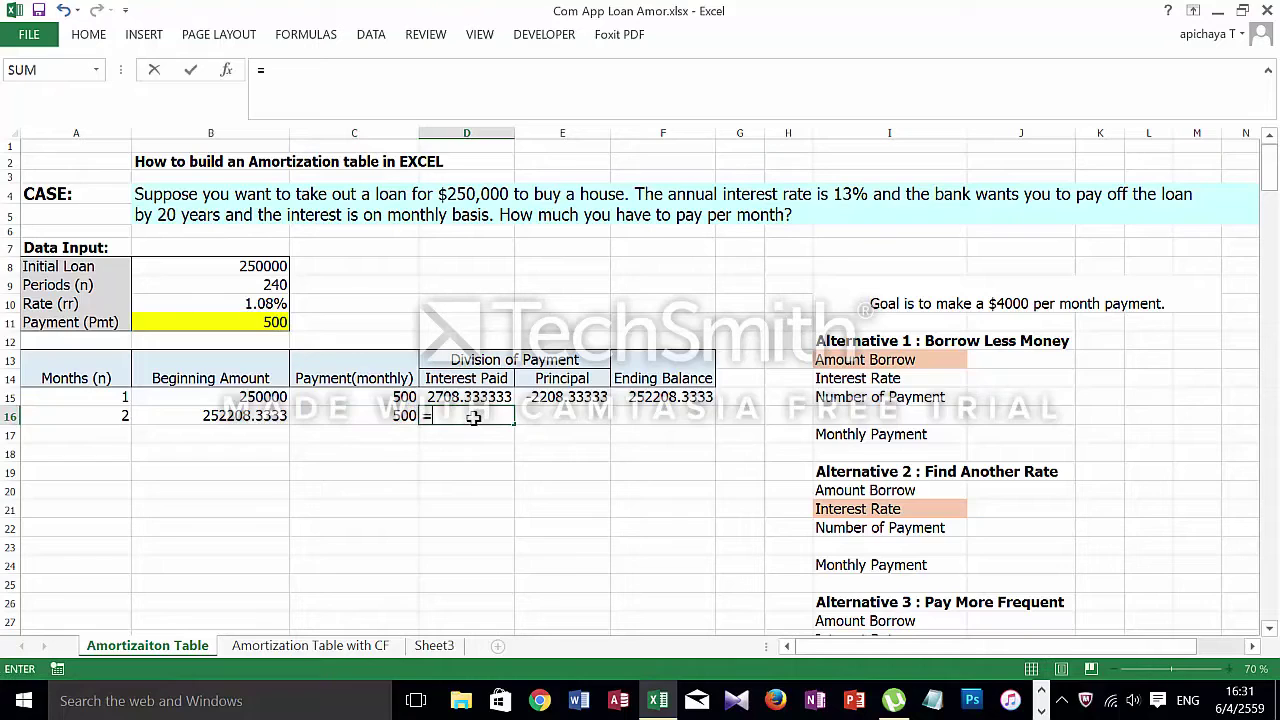
click(272, 417)
text(*)
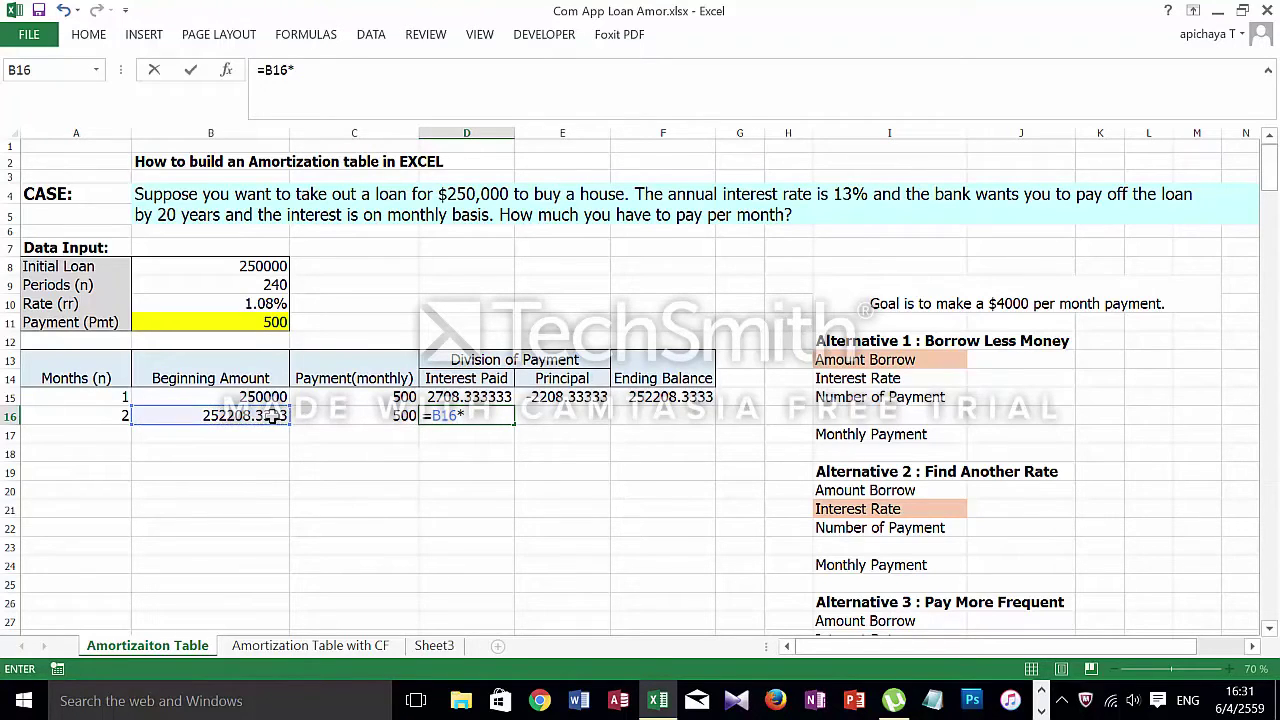
click(249, 302)
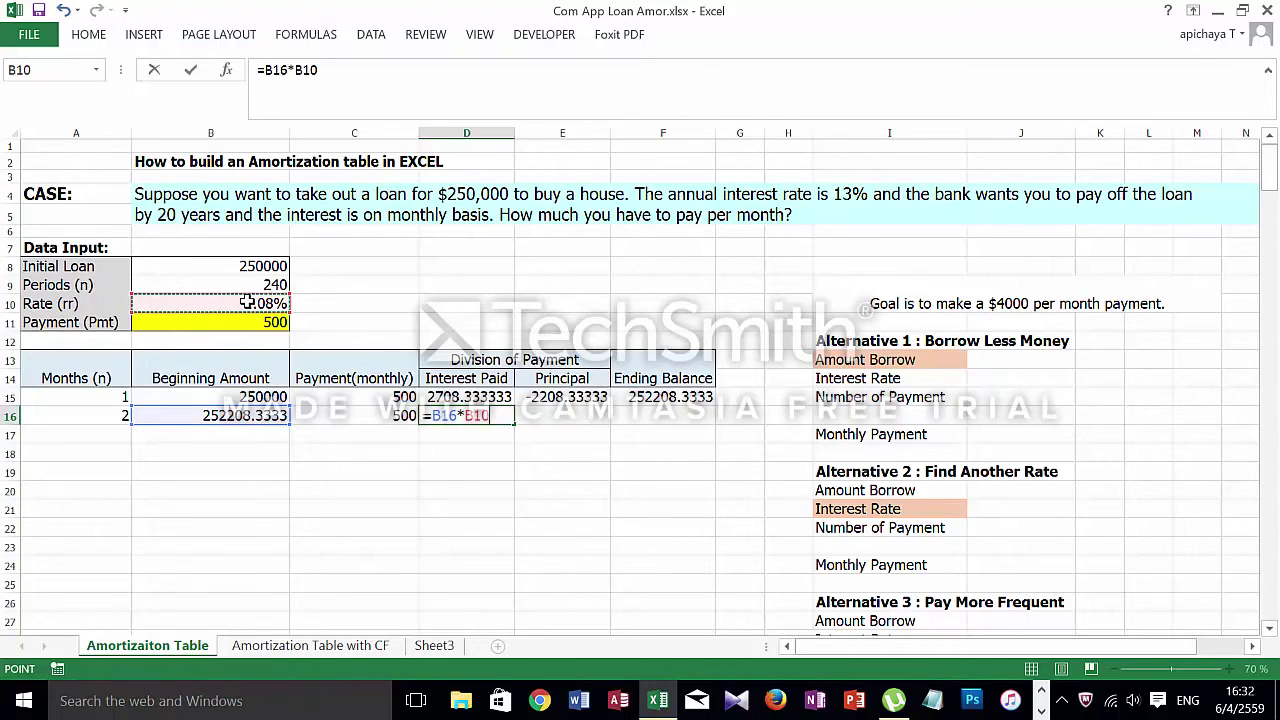
key(F4)
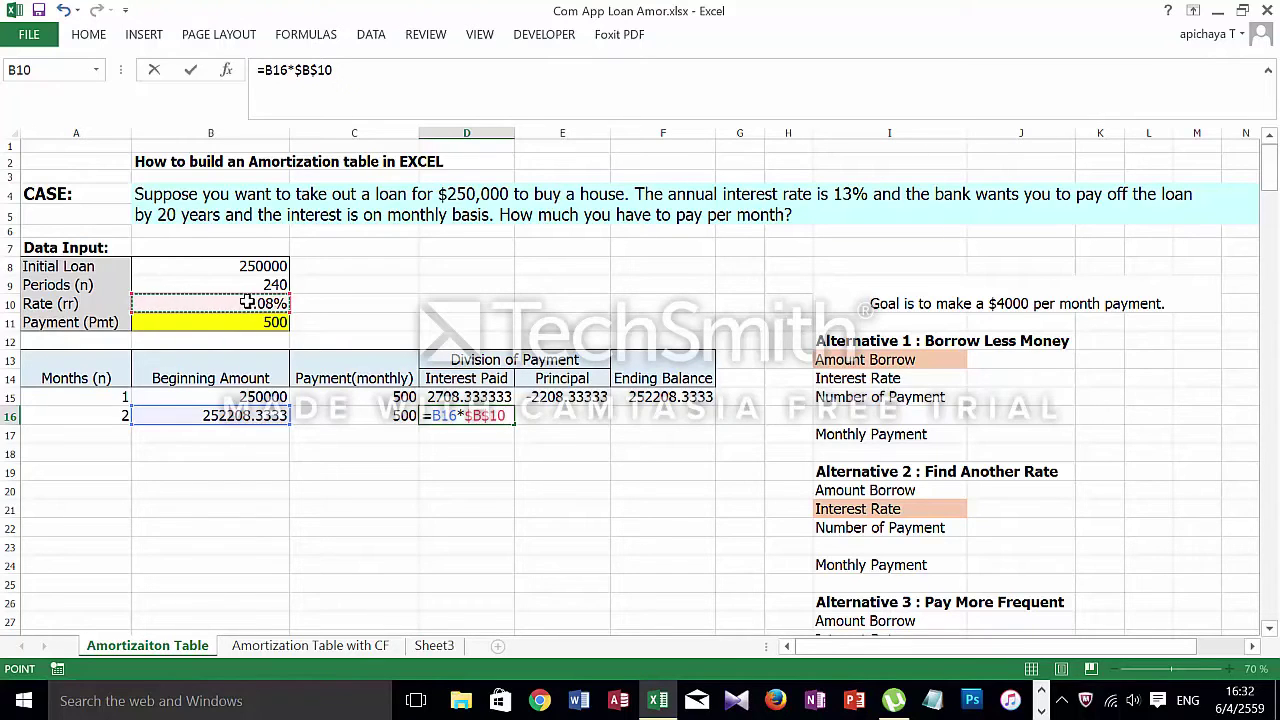
key(Return)
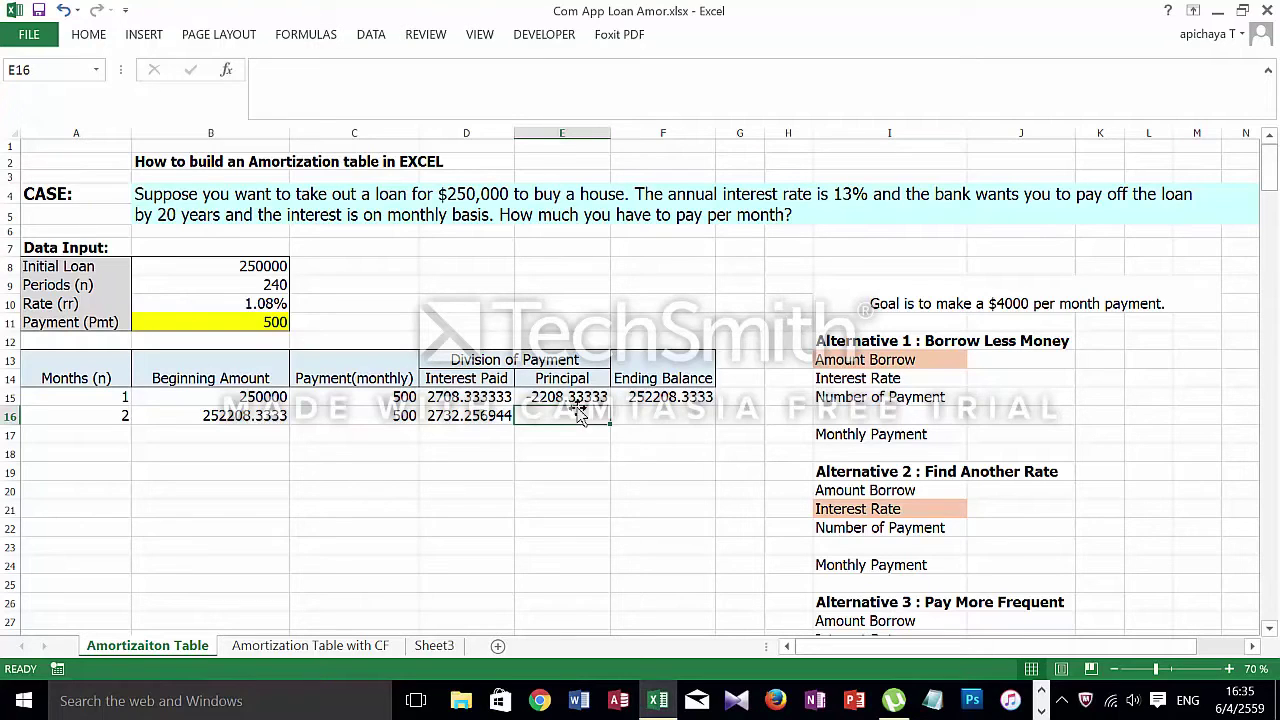
Calculate the second month's Principal in E16 as payment minus interest with =C16-D16.
text(=)
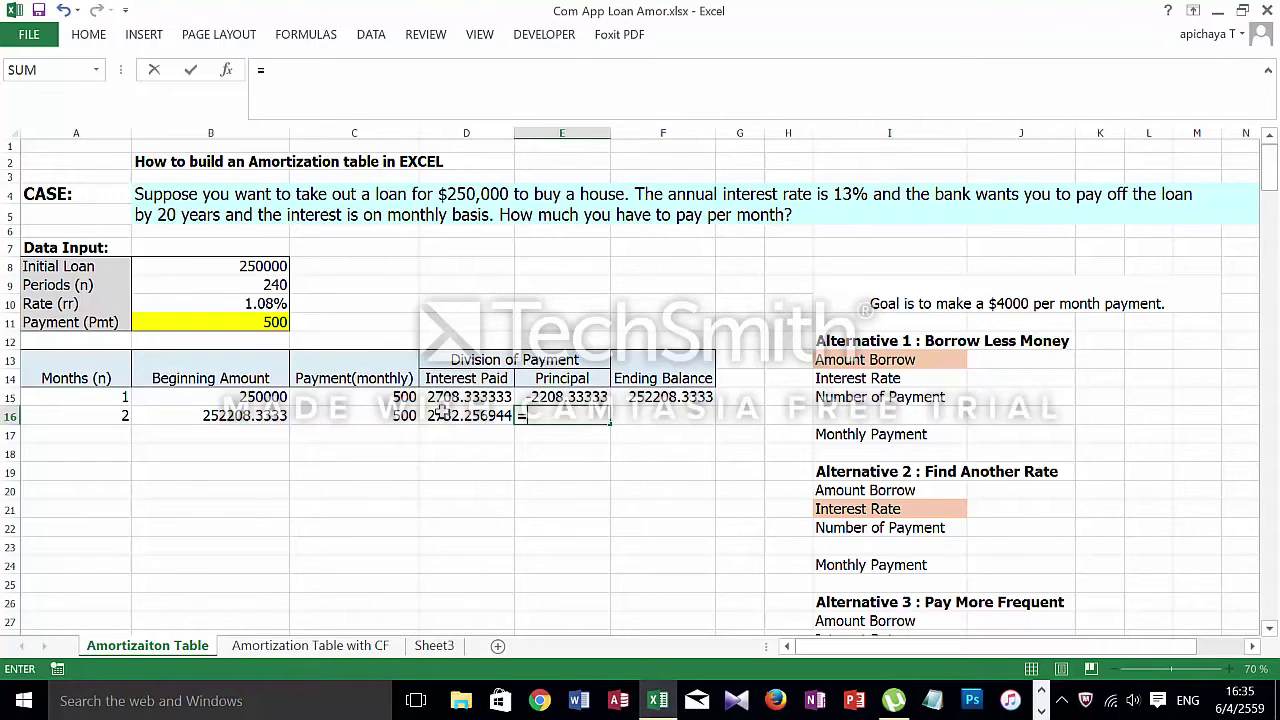
click(396, 416)
text(-)
click(437, 418)
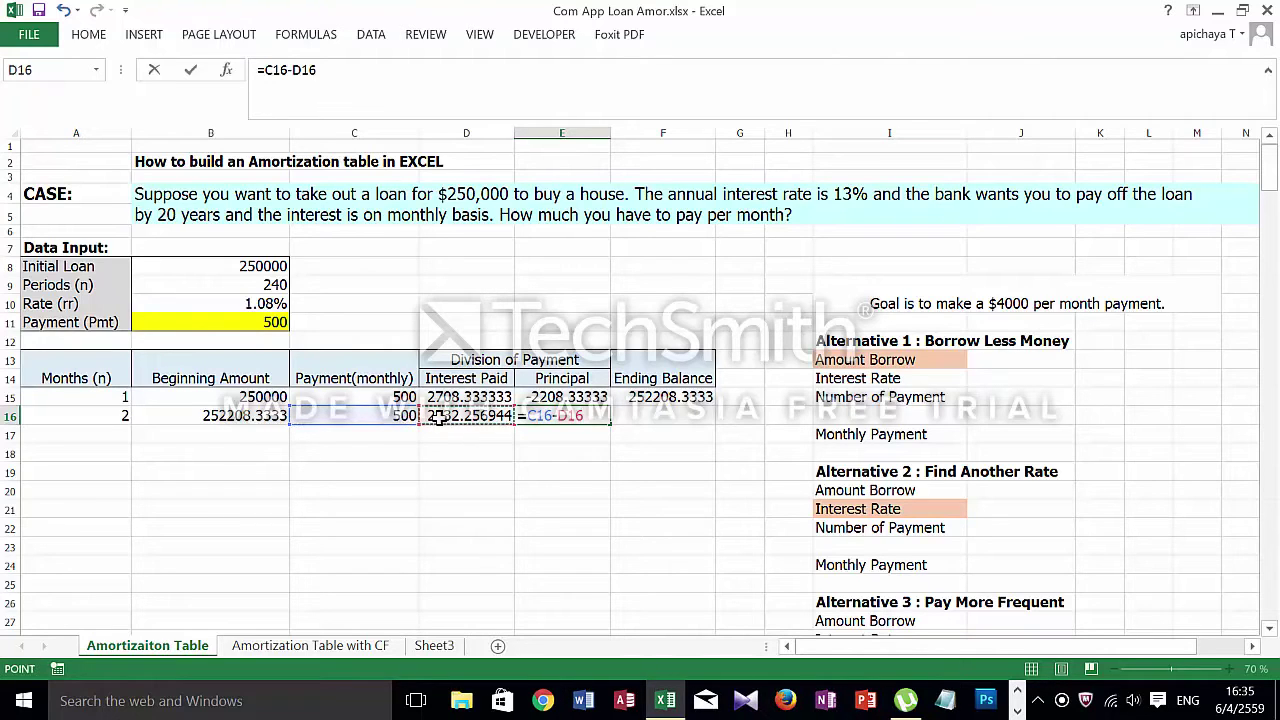
key(ctrl+Return)
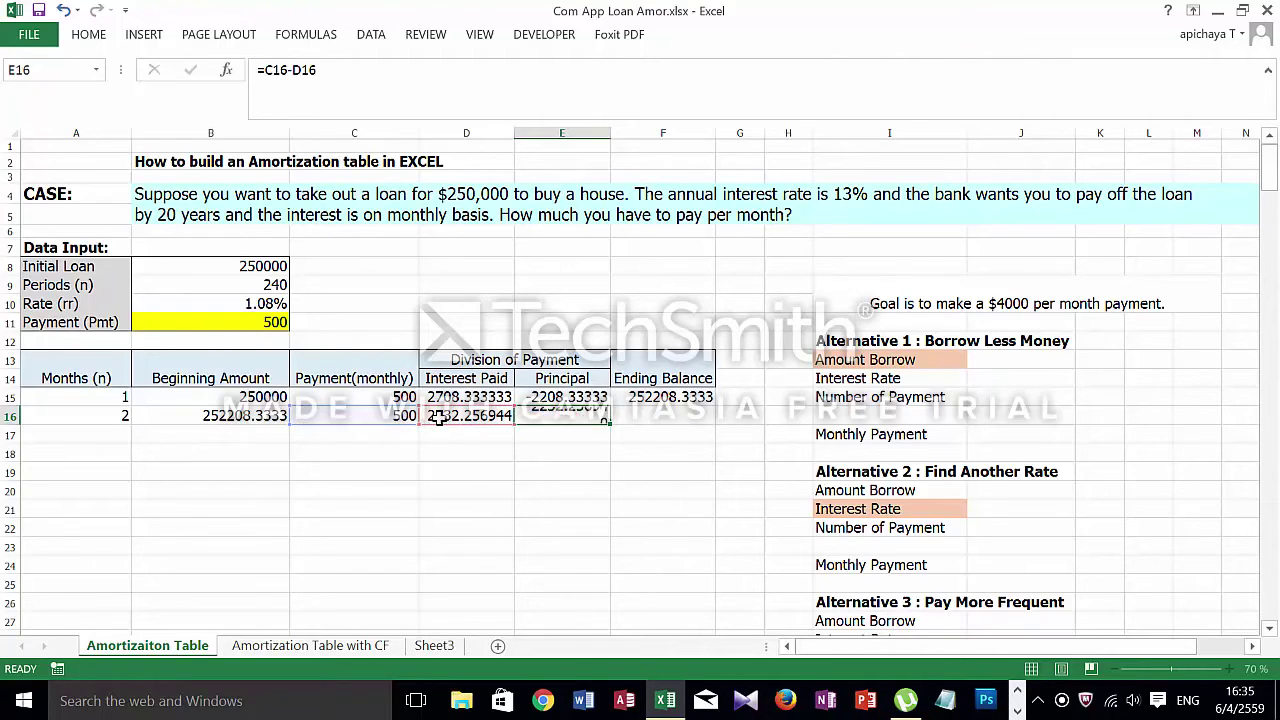
key(Return)
Calculate the second month's Ending Balance in F16 as beginning amount minus principal with =B16-E16.
click(622, 411)
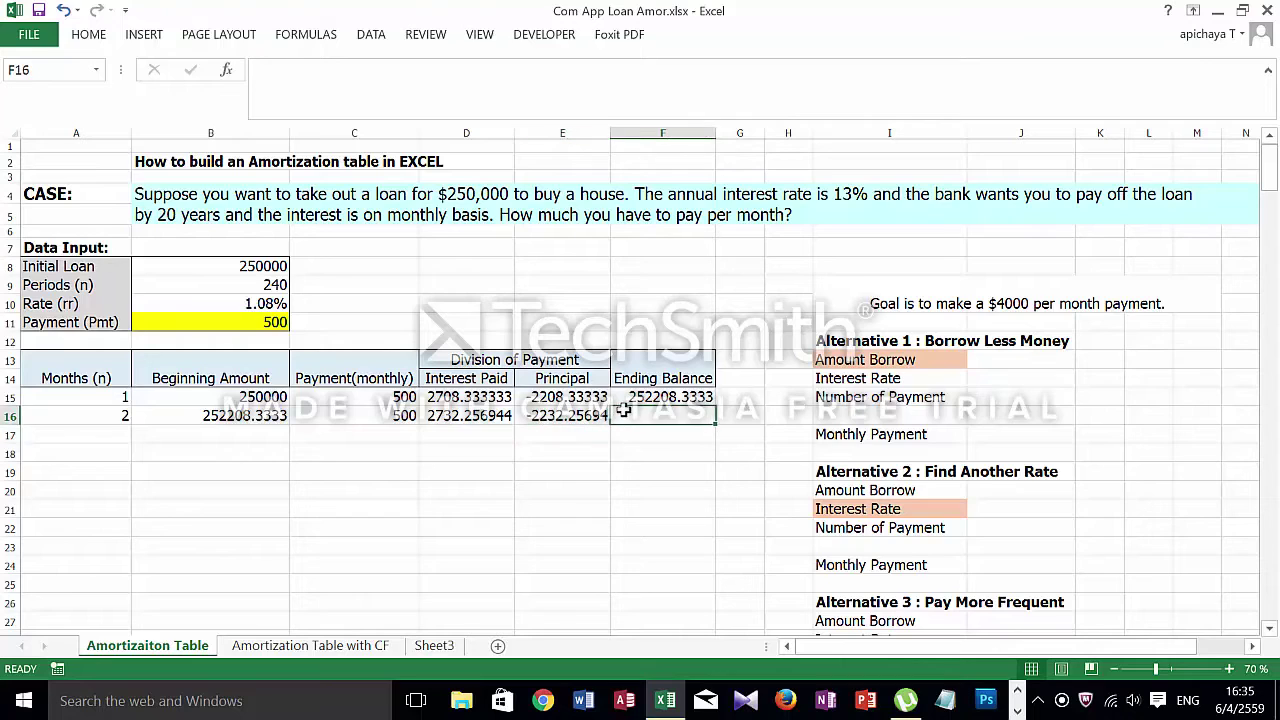
text(=)
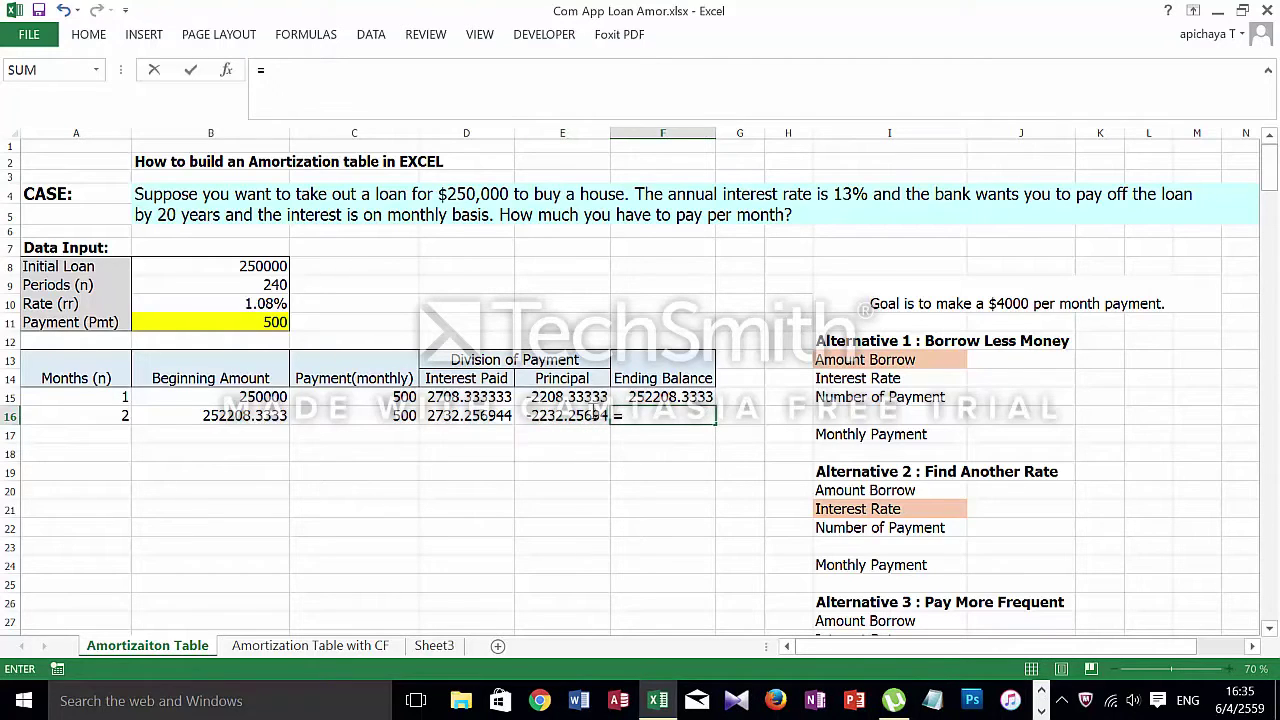
click(216, 415)
text(=)
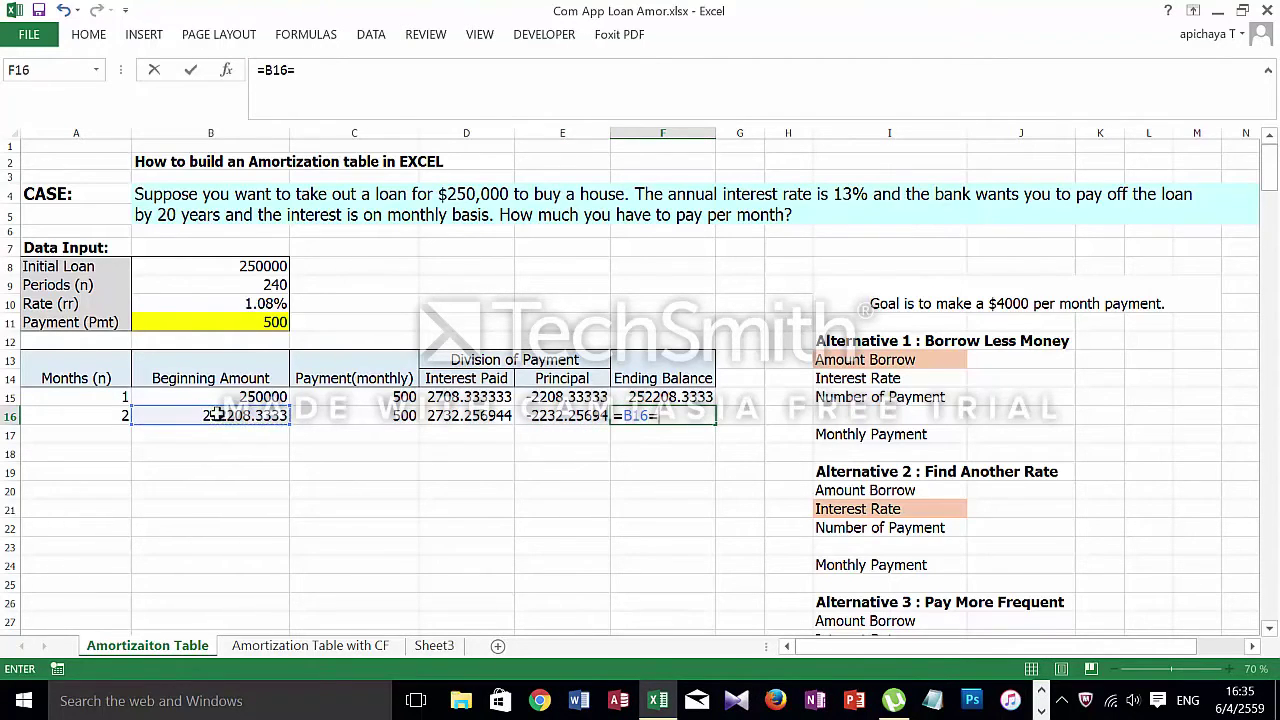
click(540, 415)
key(Return)
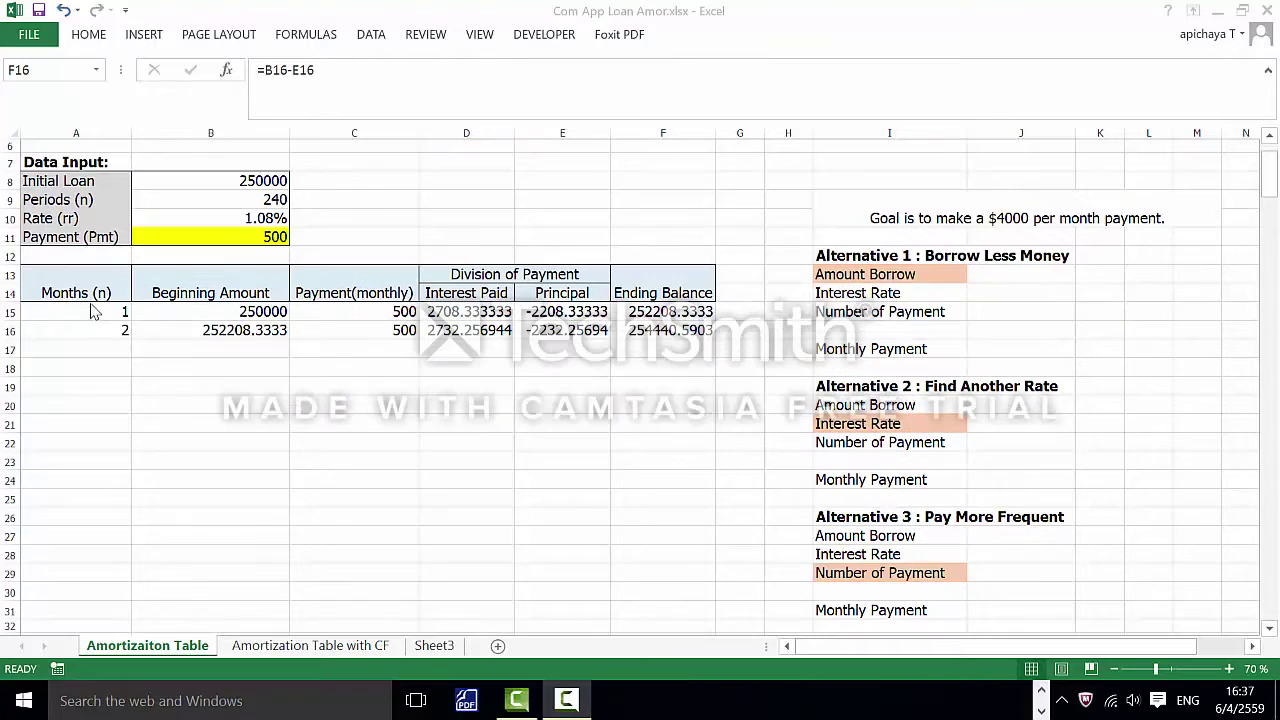
Extend the Months series from A15:A16 down to month 240 in A254.
drag(93, 315, 131, 345)
drag(131, 345, 95, 281)
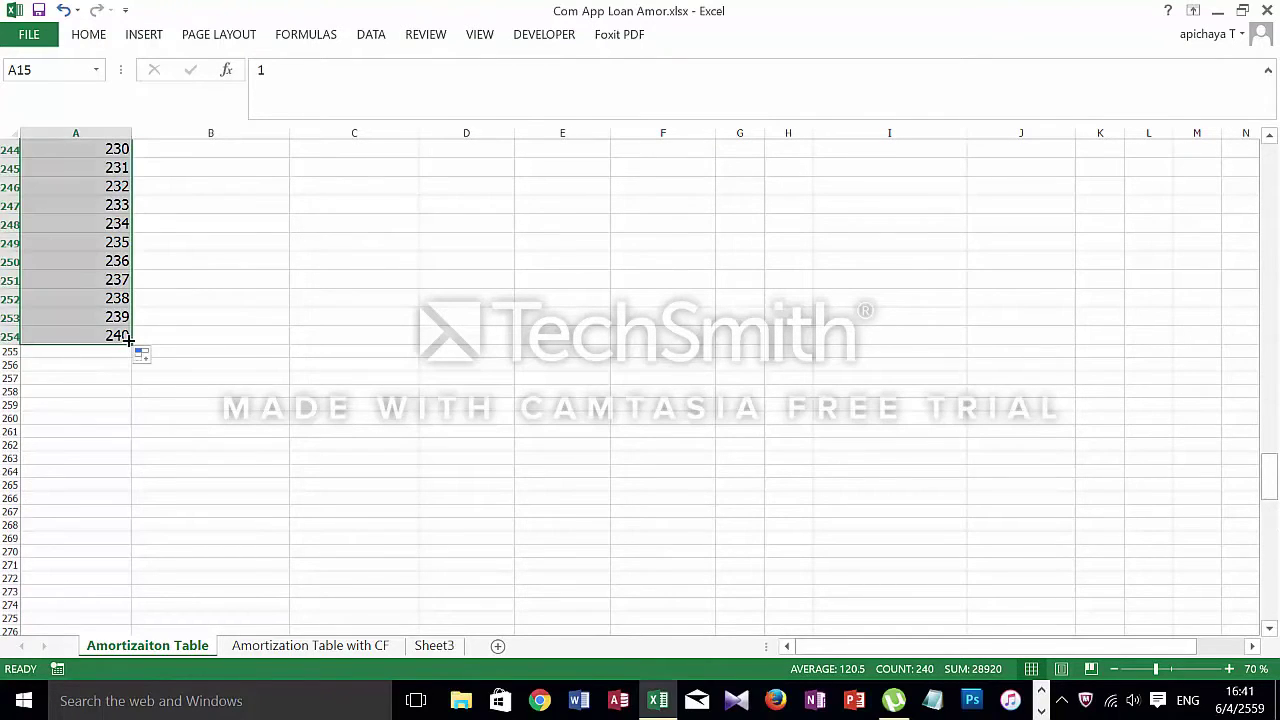
key(ctrl+Up)
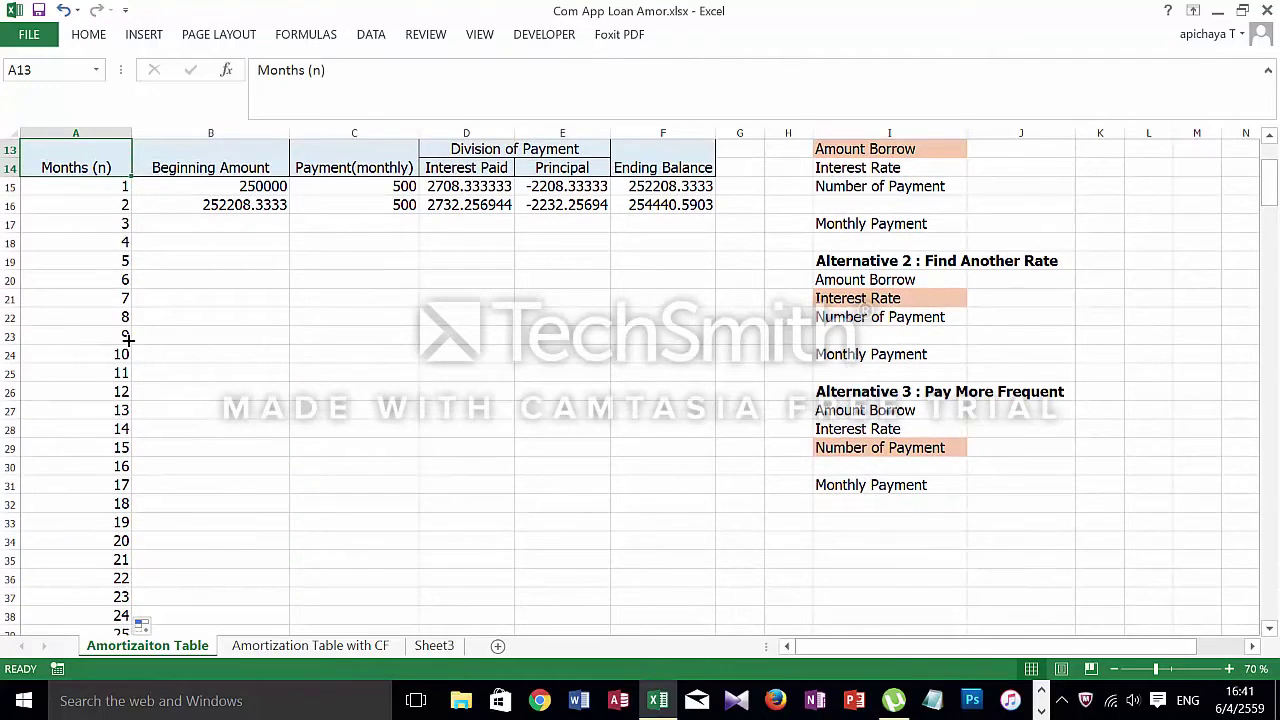
Fill the second month's Beginning Amount, Payment, Interest Paid, Principal and Ending Balance formulas down to month 240.
click(268, 206)
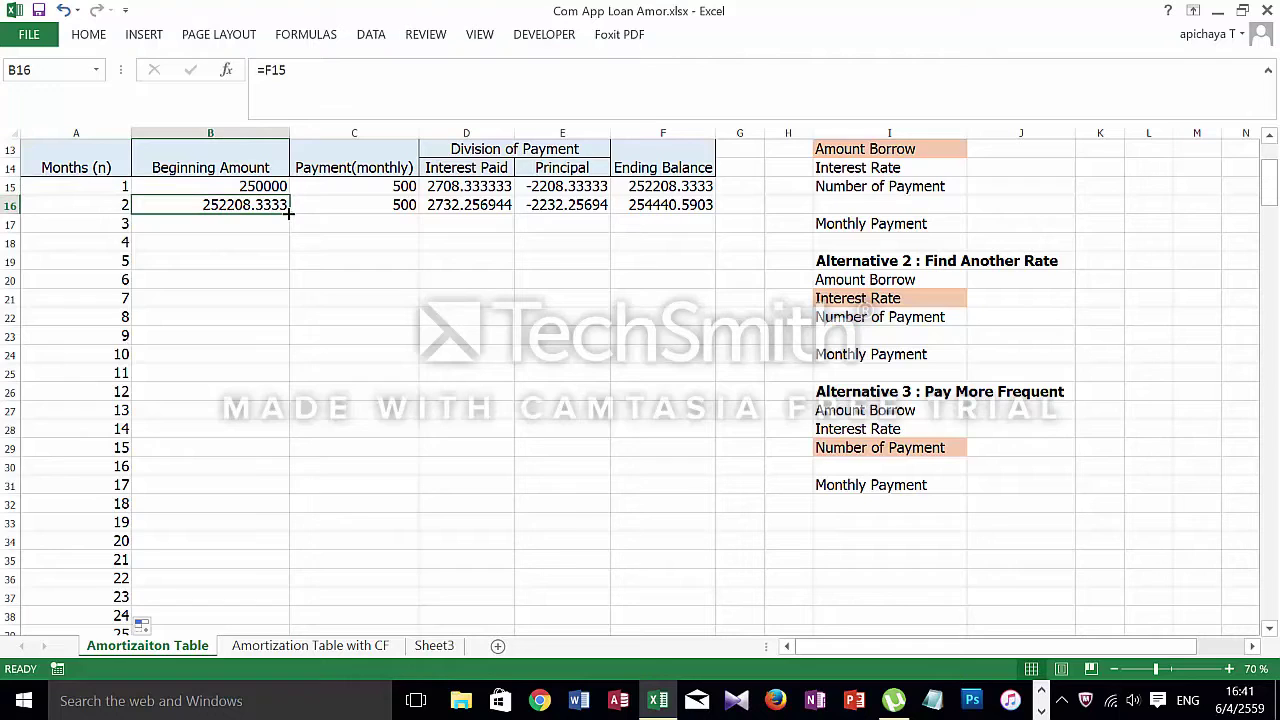
double_click(288, 213)
click(410, 206)
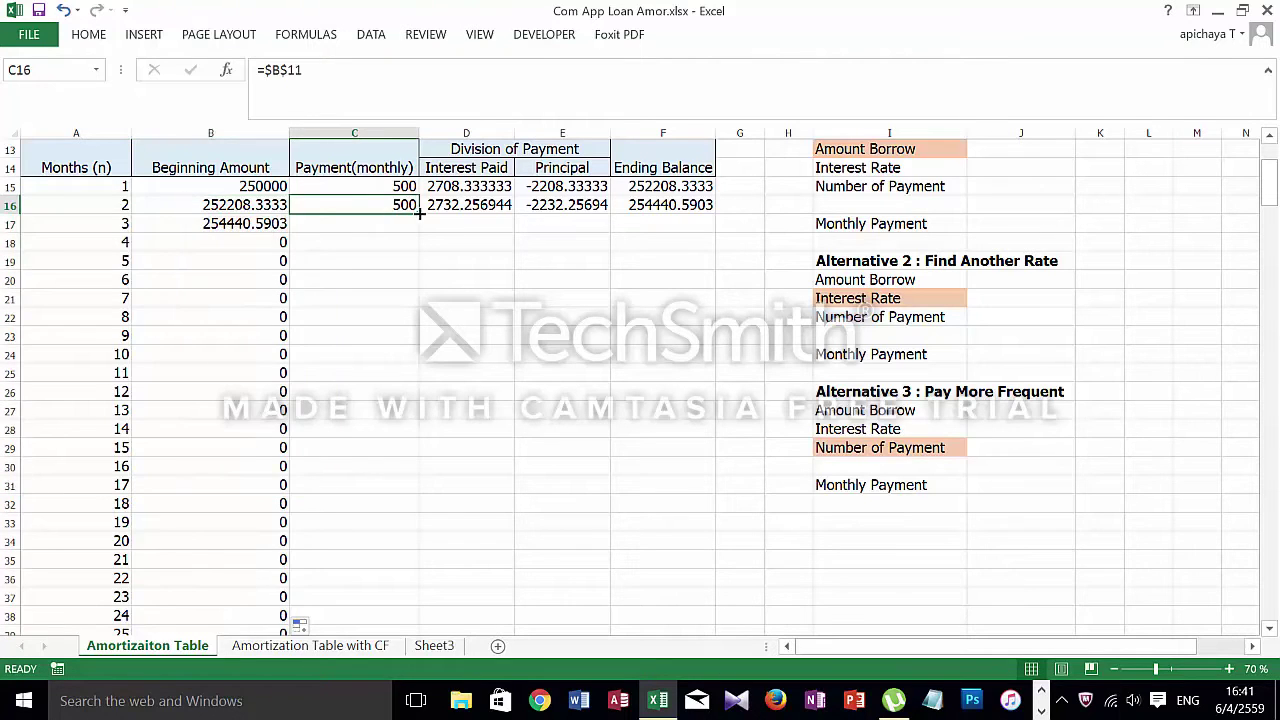
double_click(422, 213)
click(455, 205)
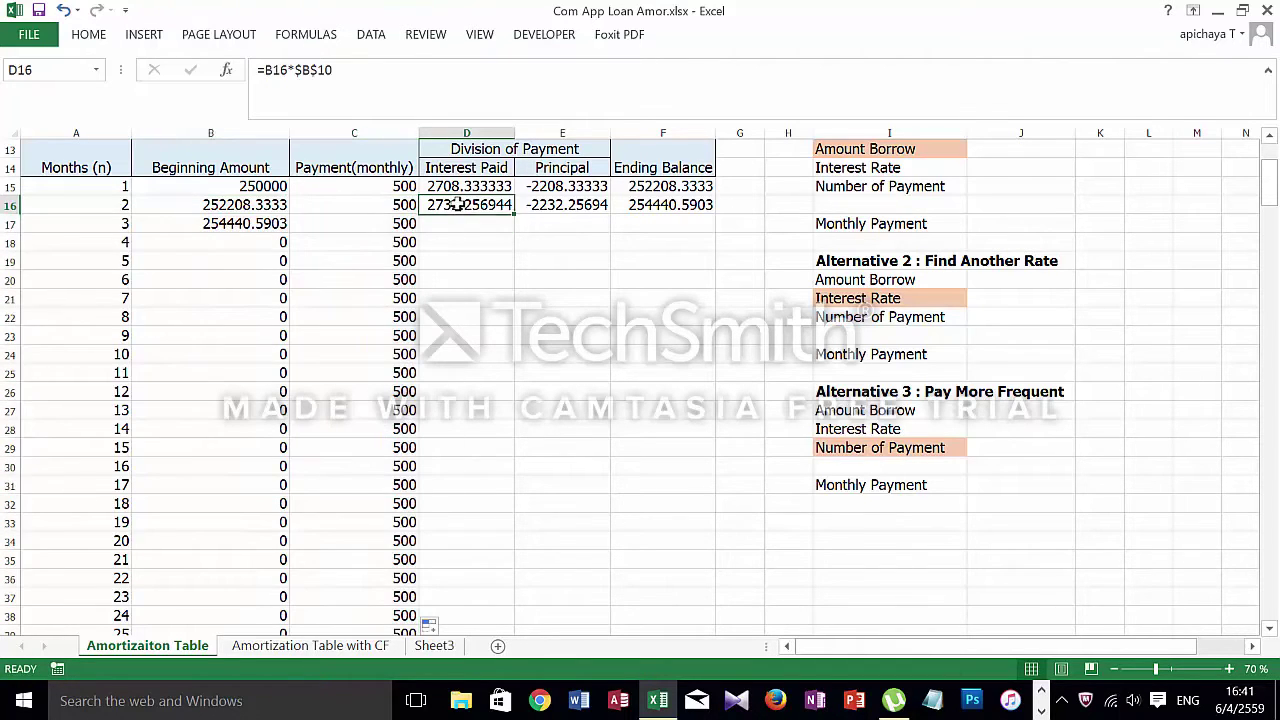
double_click(516, 211)
click(575, 207)
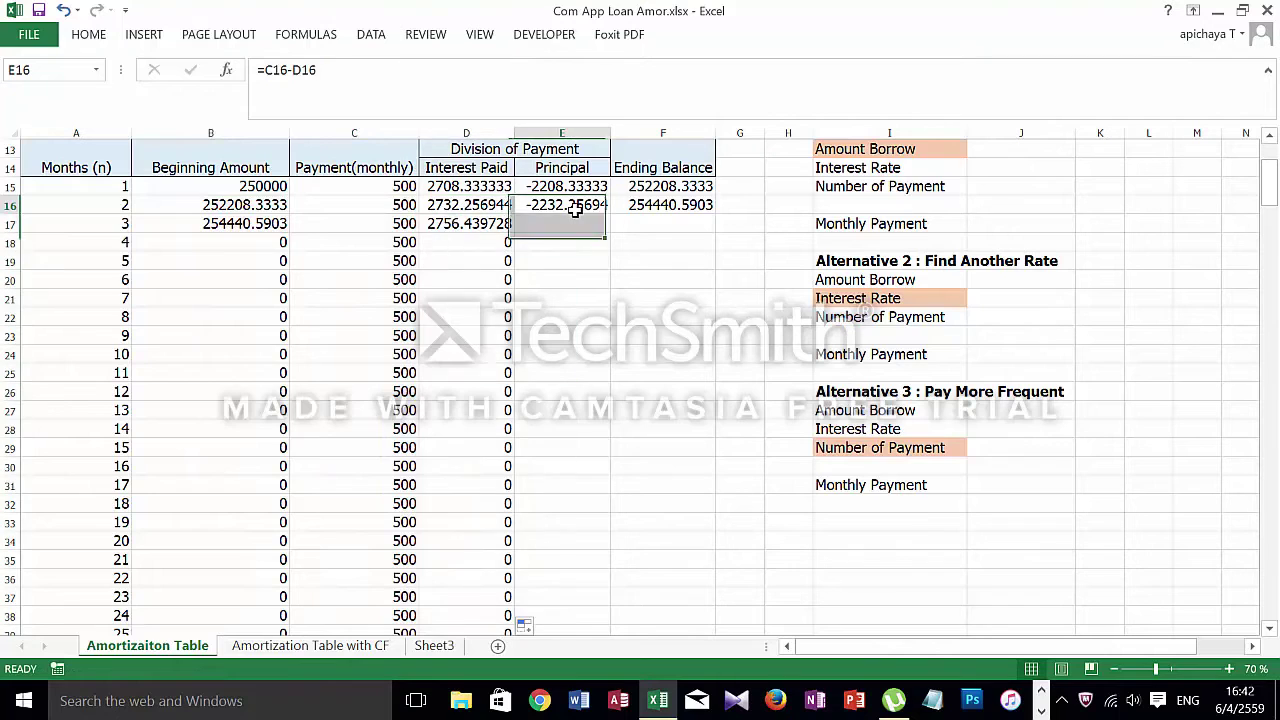
double_click(611, 211)
click(690, 205)
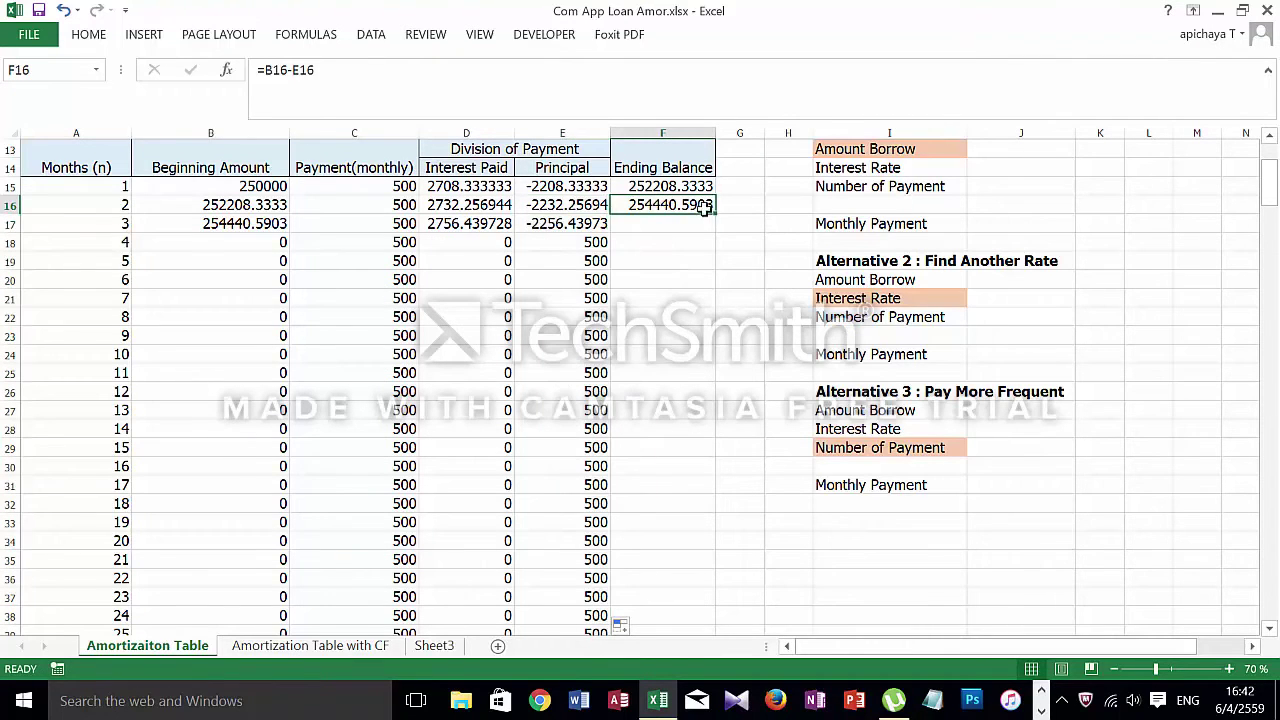
double_click(714, 211)
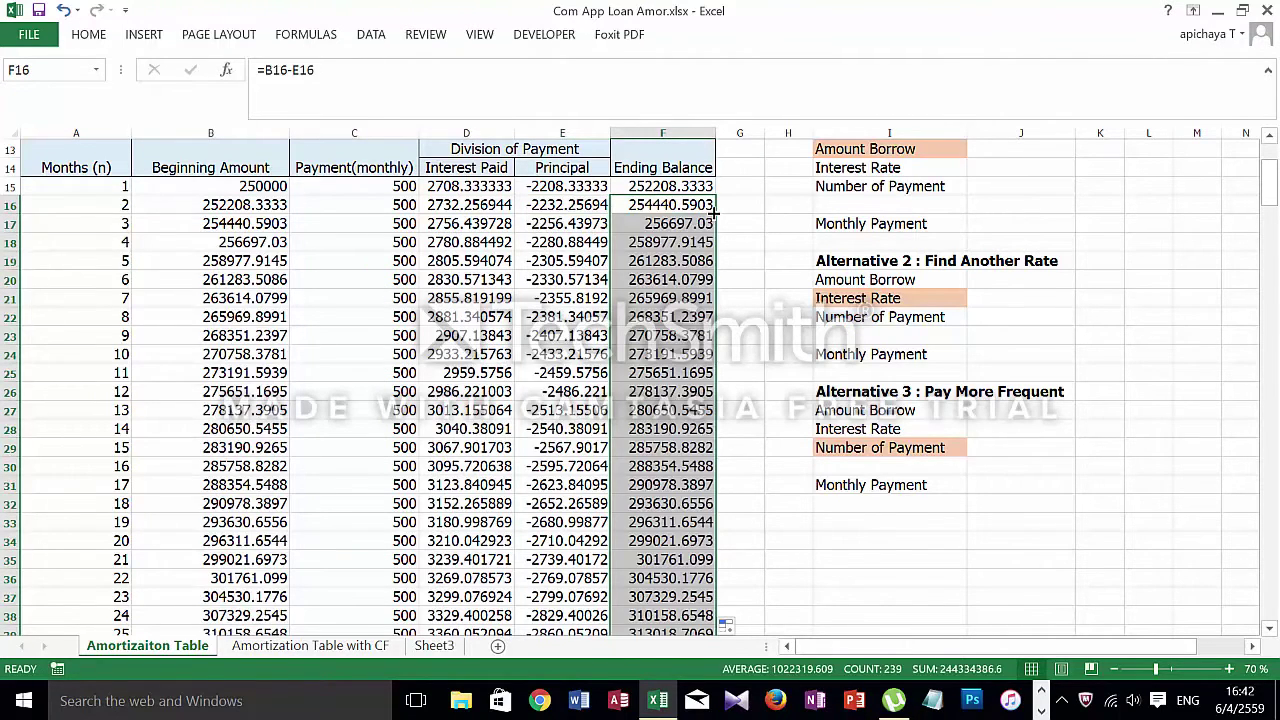
Start Goal Seek with the month 240 Ending Balance in F254 as the set cell and a target value of 0.
click(700, 187)
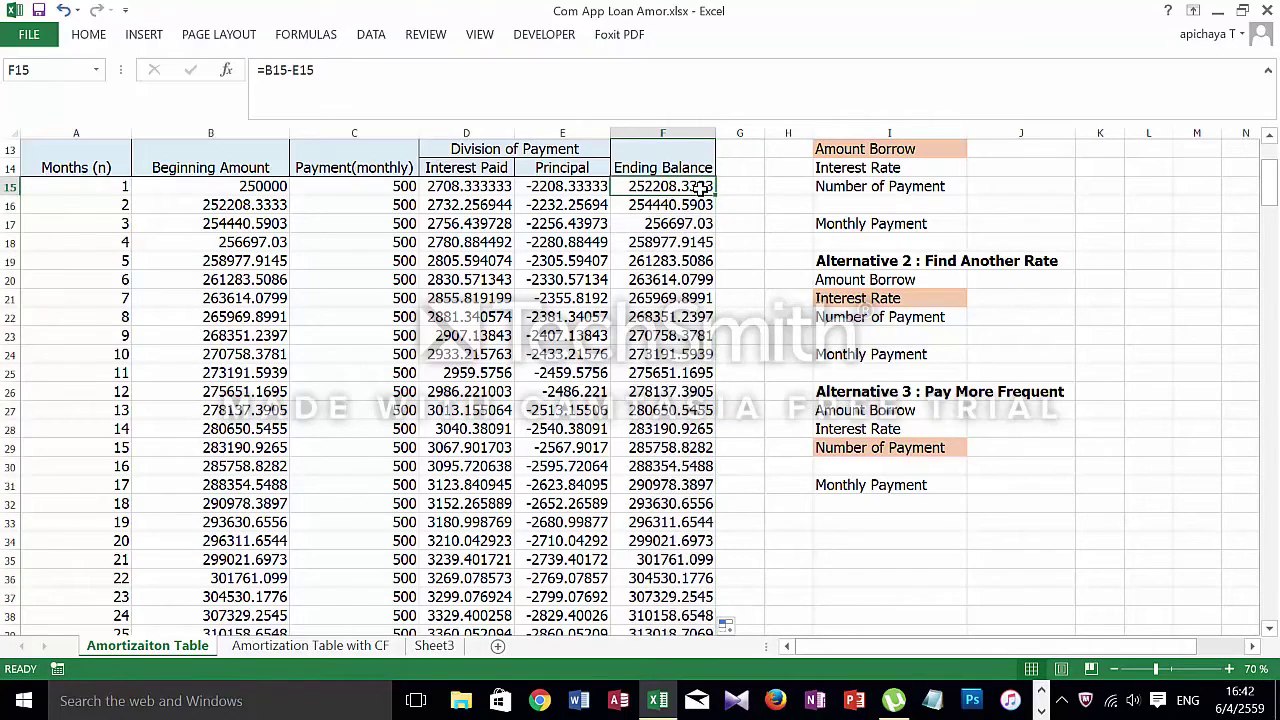
key(ctrl+Down)
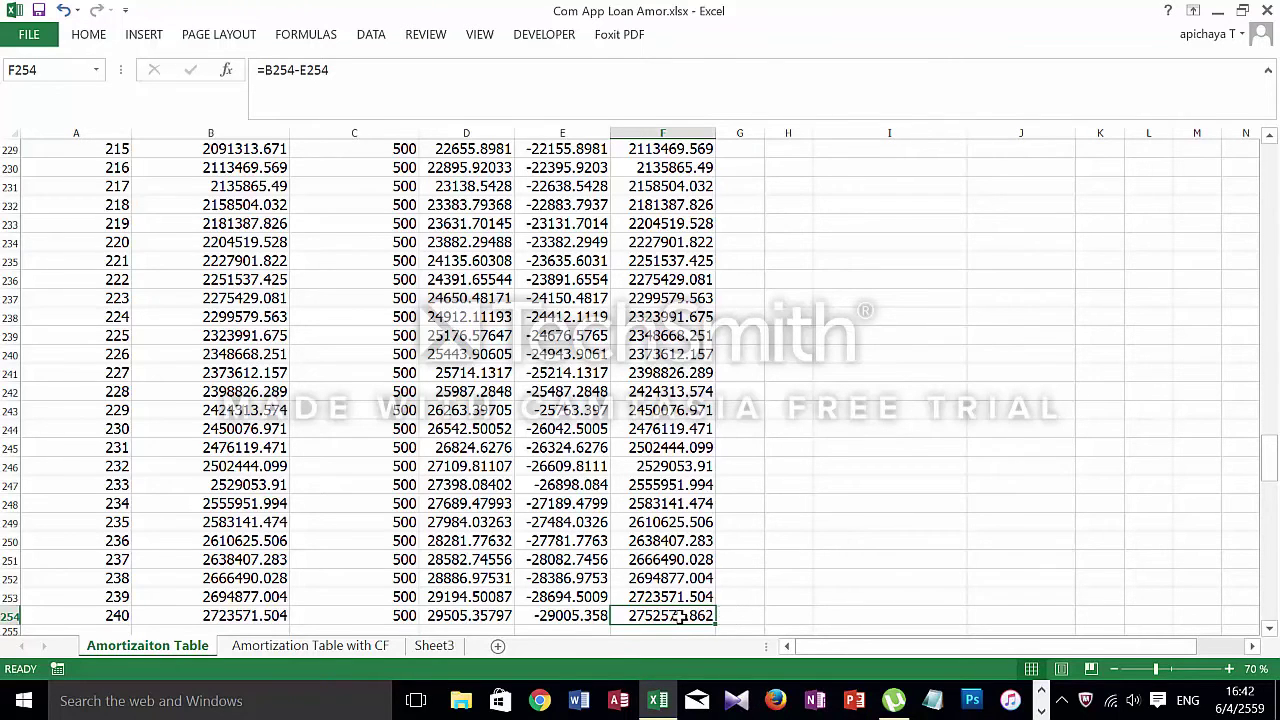
key(ctrl+Up)
scroll(520, 331, up, 5)
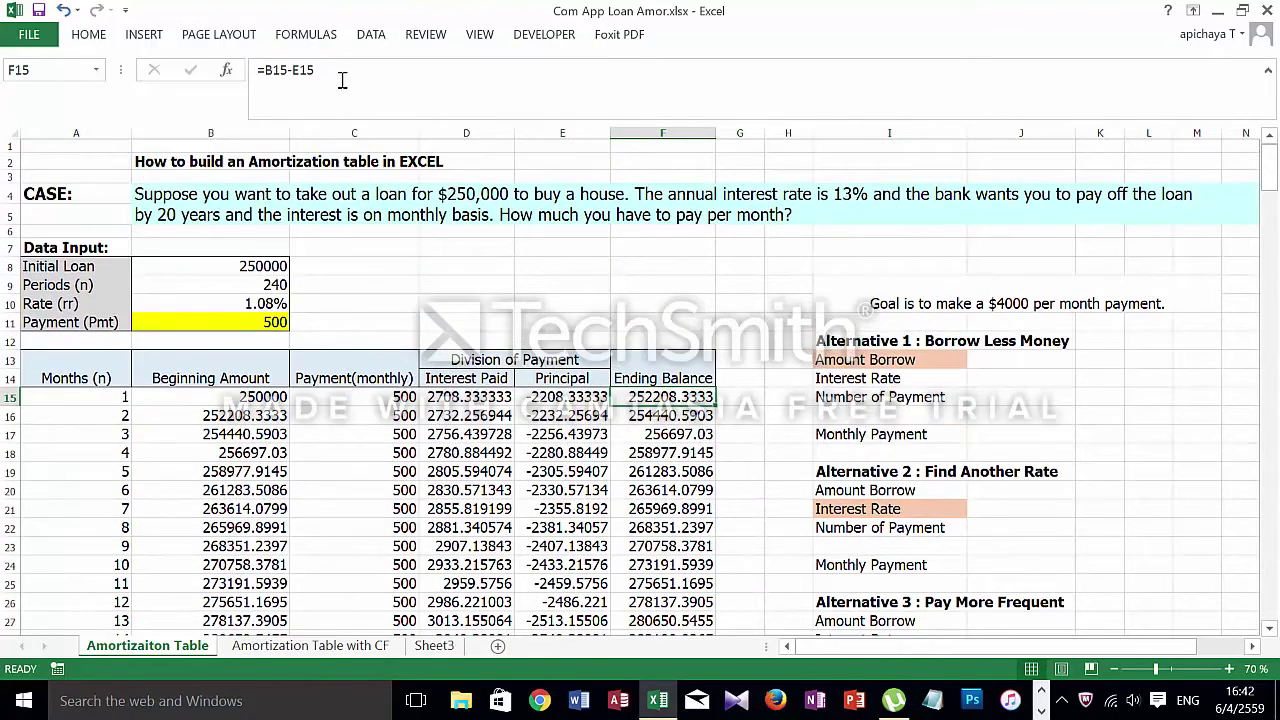
click(372, 37)
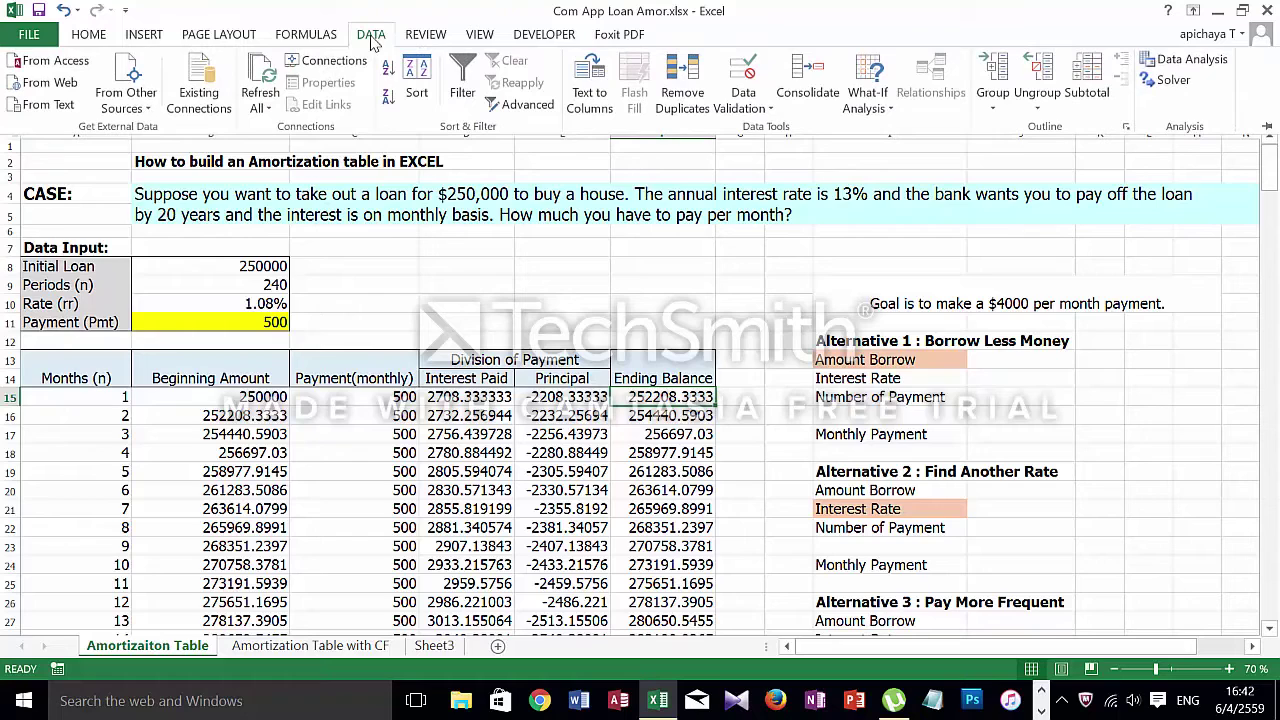
click(889, 108)
click(888, 155)
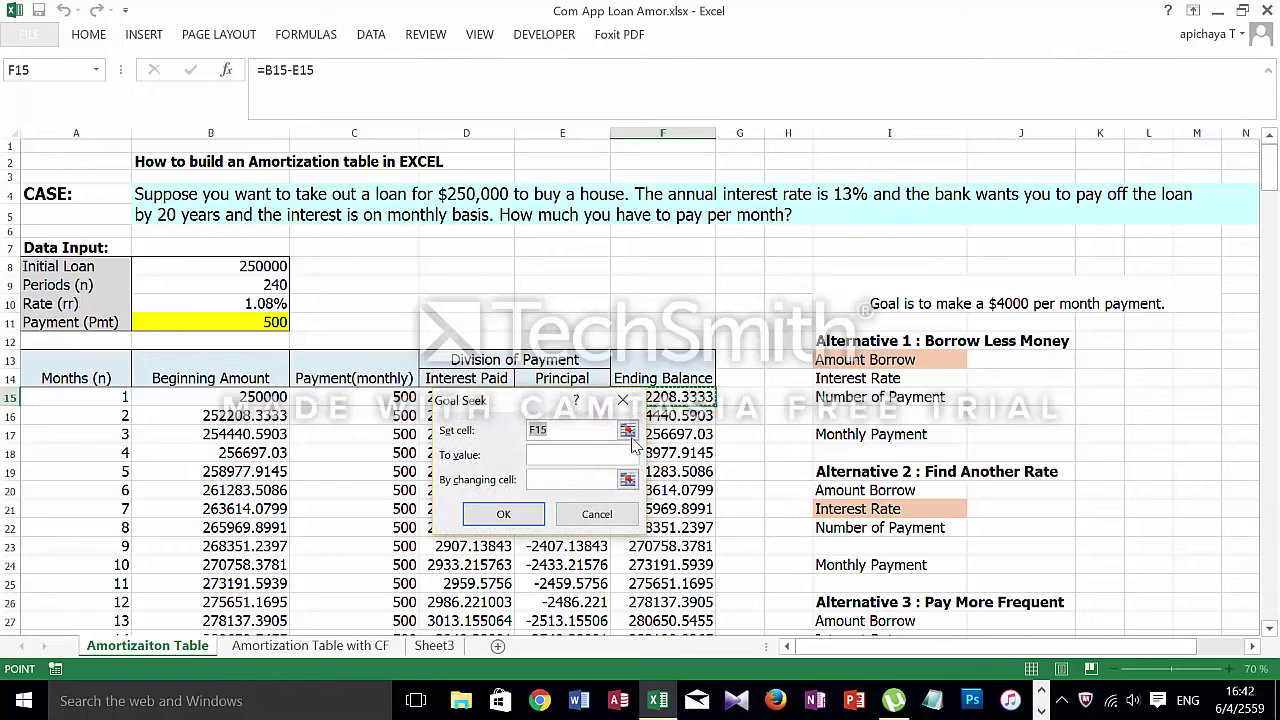
click(628, 431)
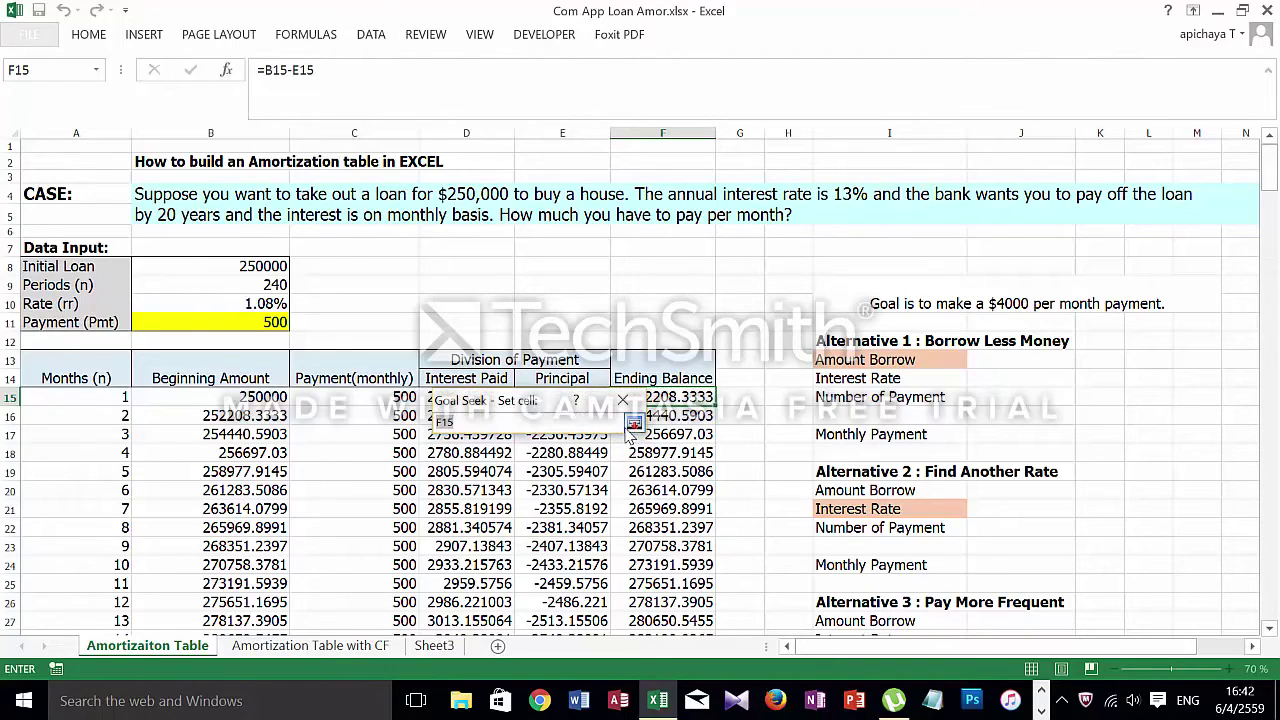
key(ctrl+Down)
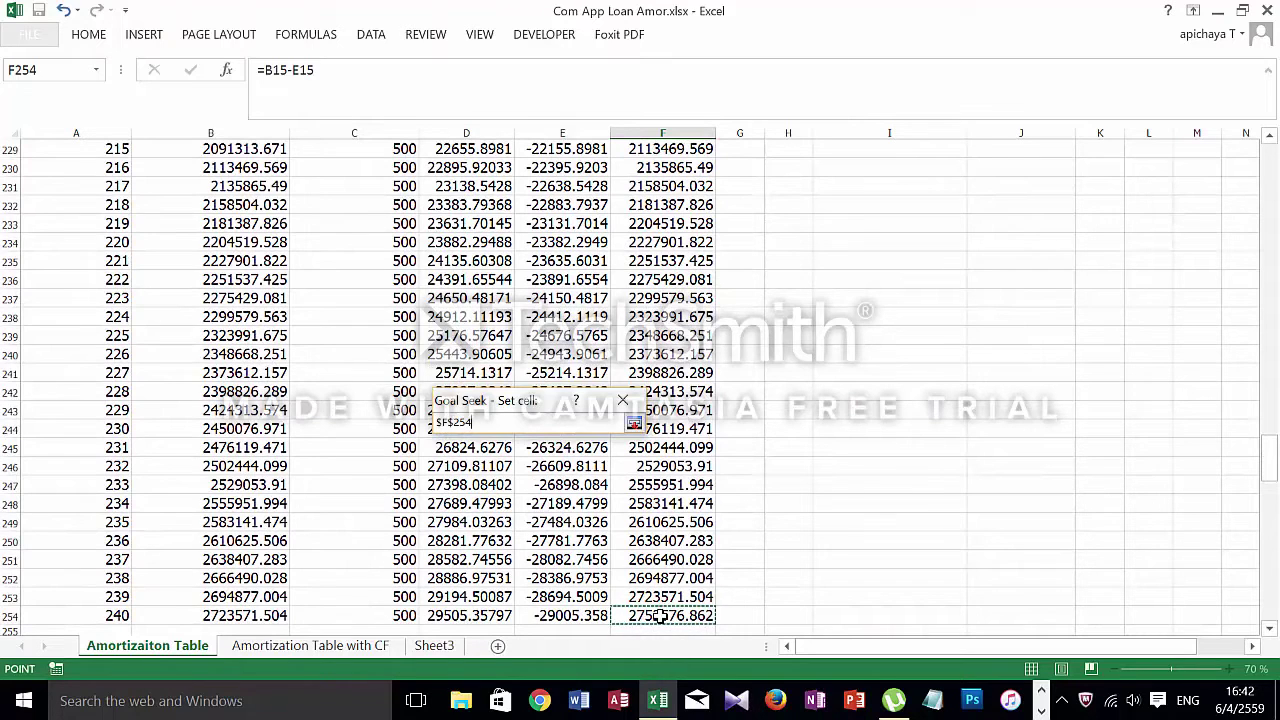
click(634, 424)
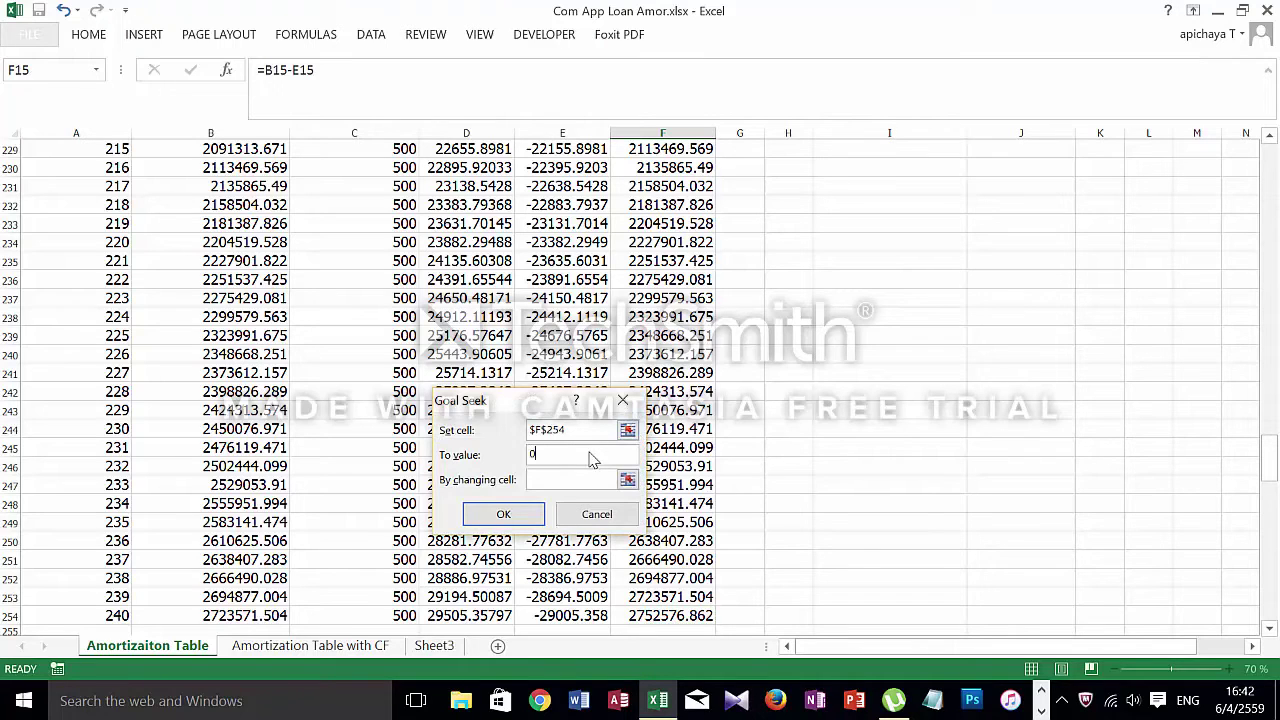
Use the Payment cell B11 as Goal Seek's changing cell, run it and keep the solution.
click(627, 480)
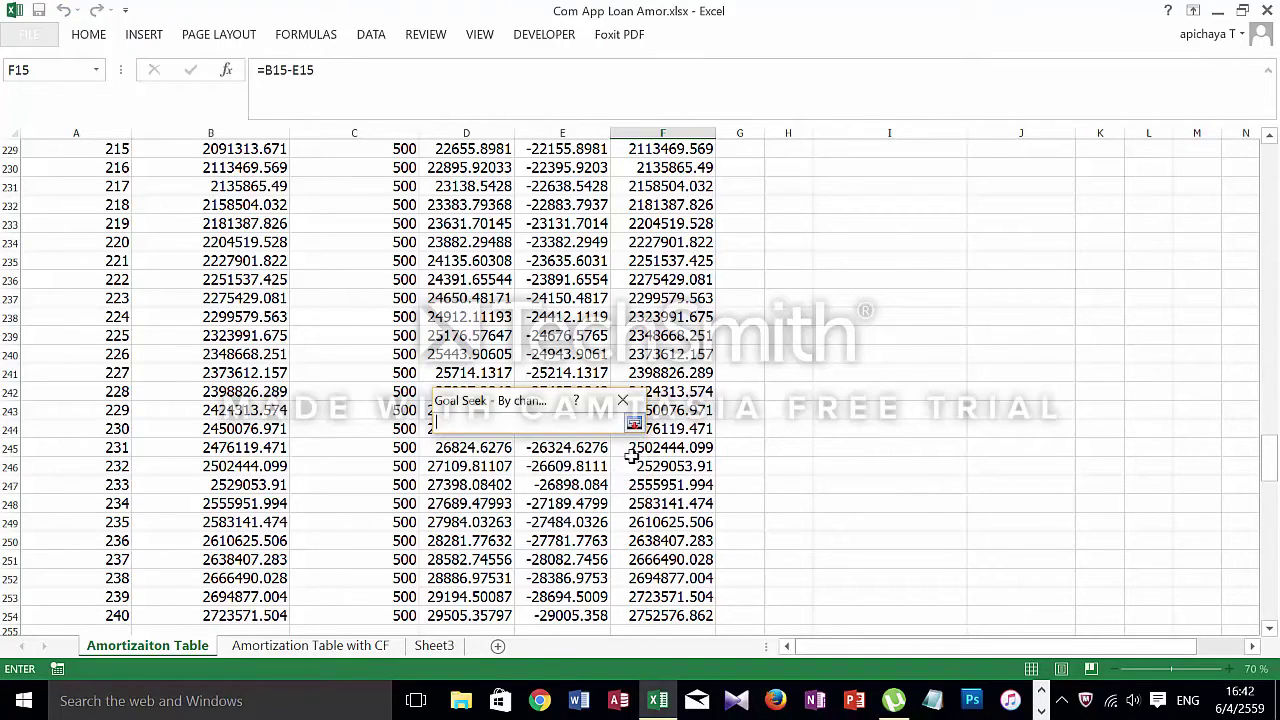
key(Up)
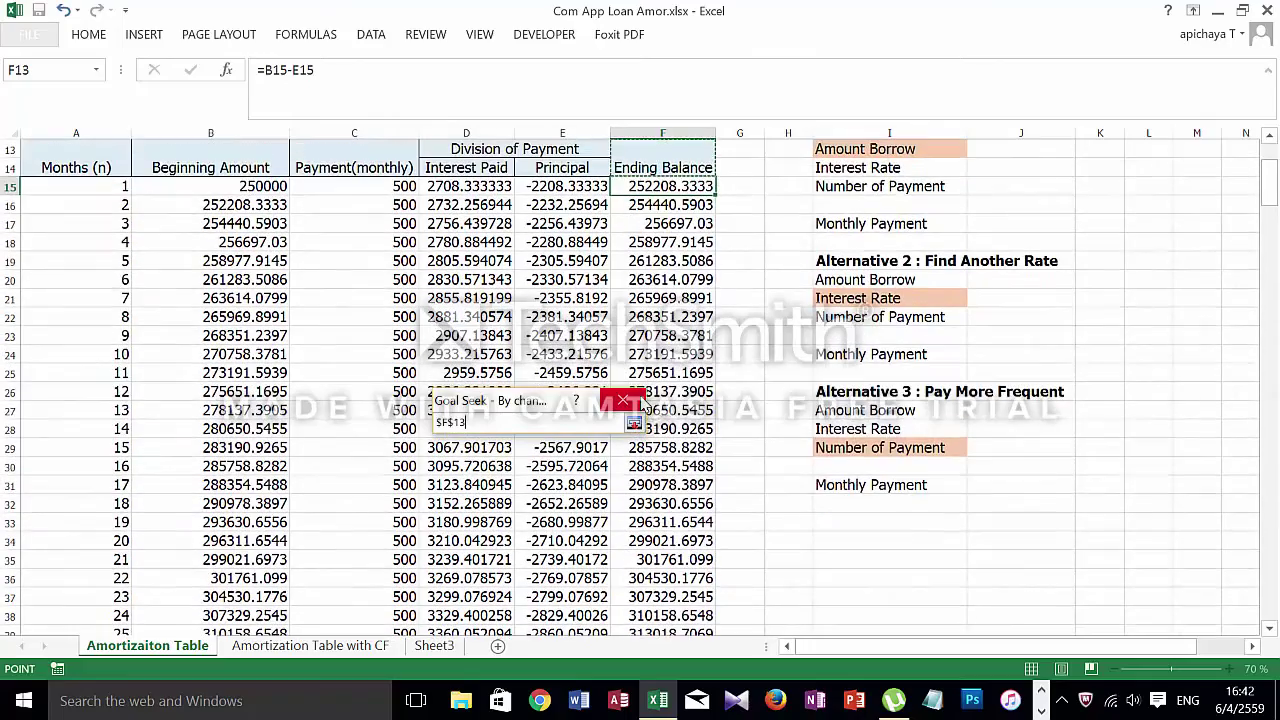
scroll(255, 272, up, 4)
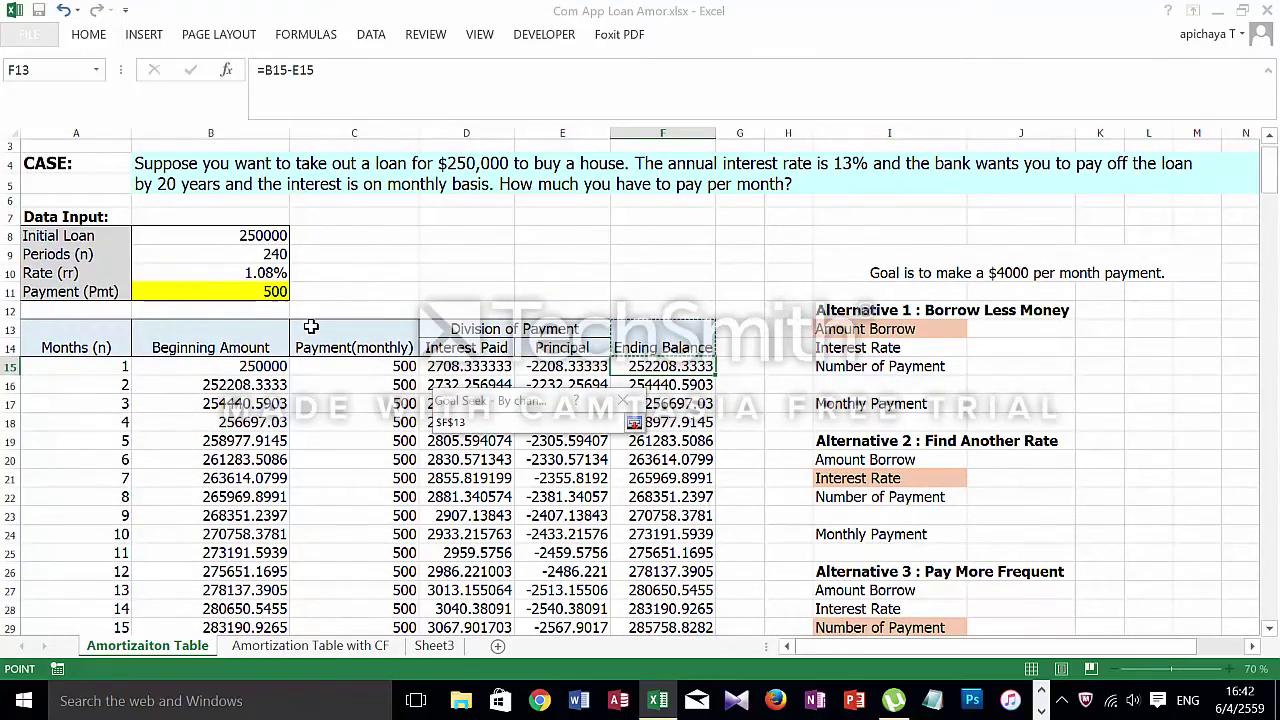
click(276, 292)
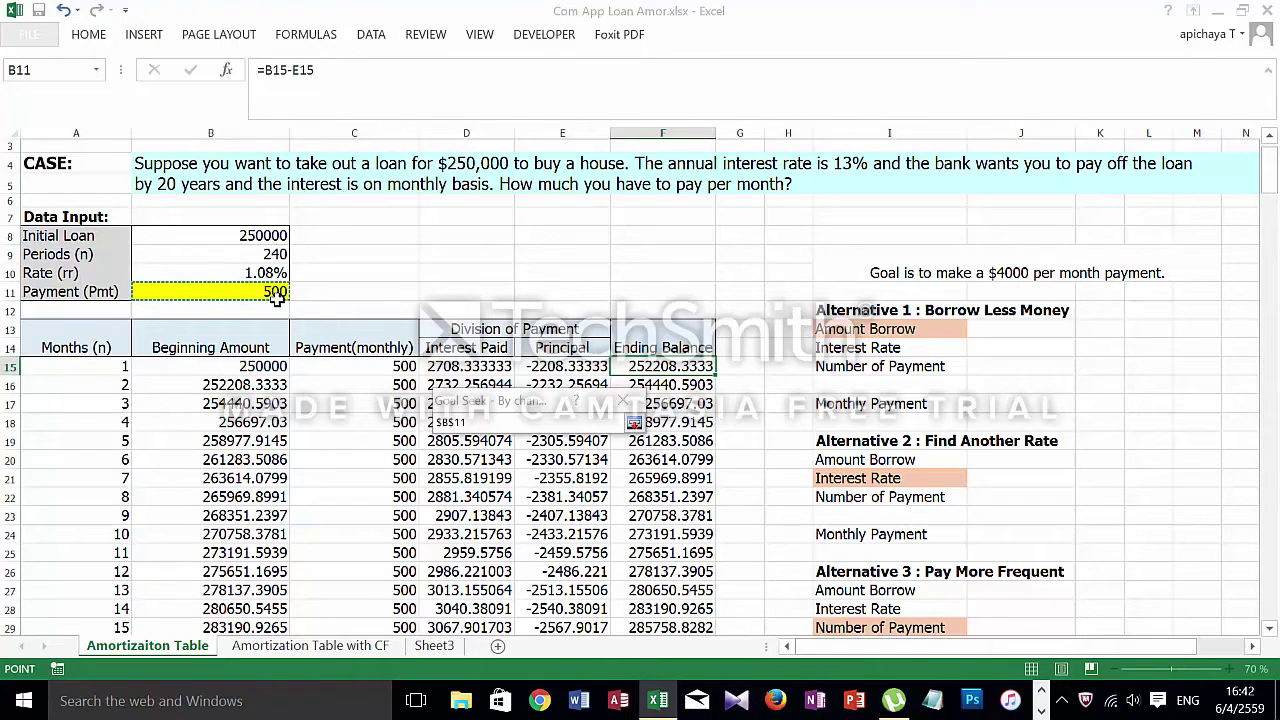
key(Return)
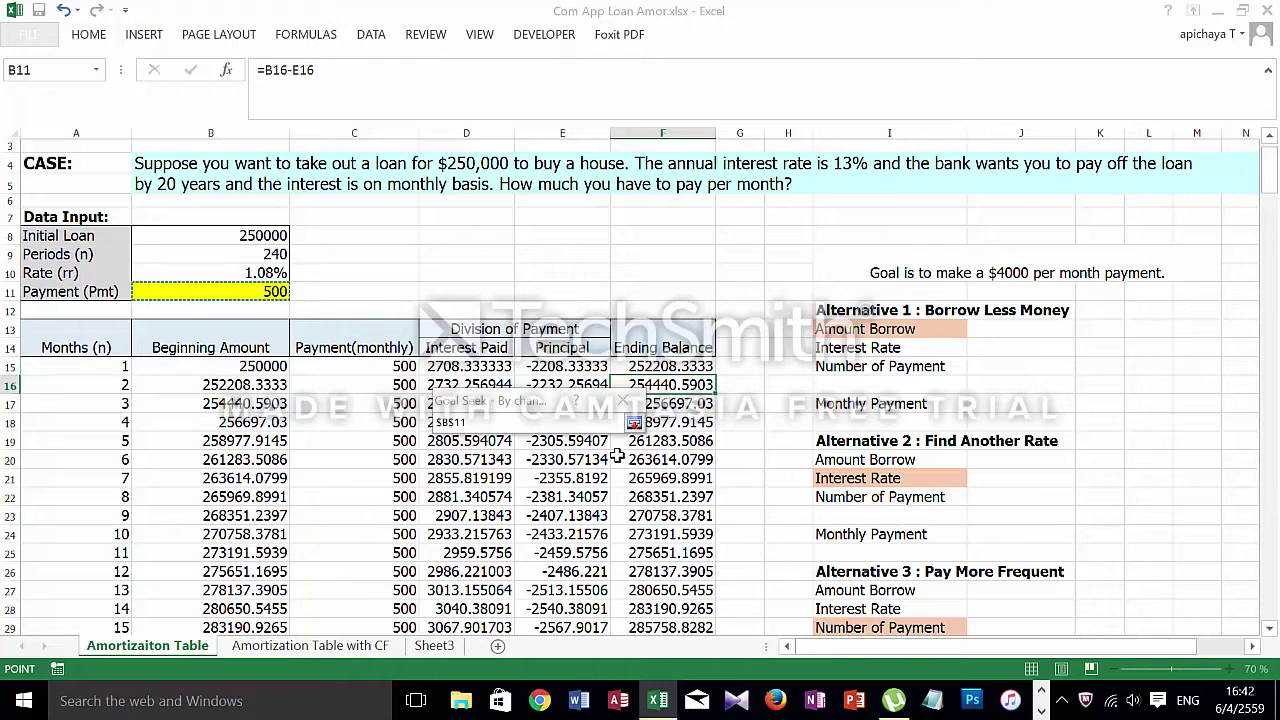
click(634, 422)
click(513, 515)
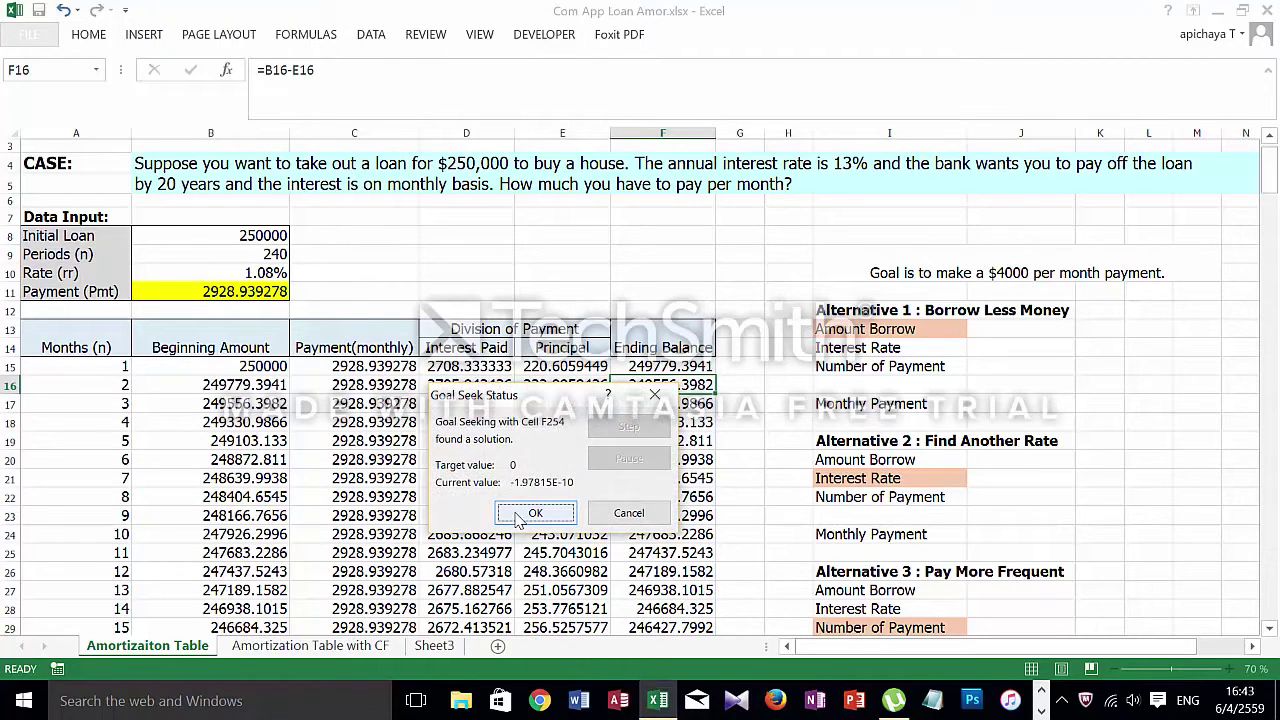
click(535, 513)
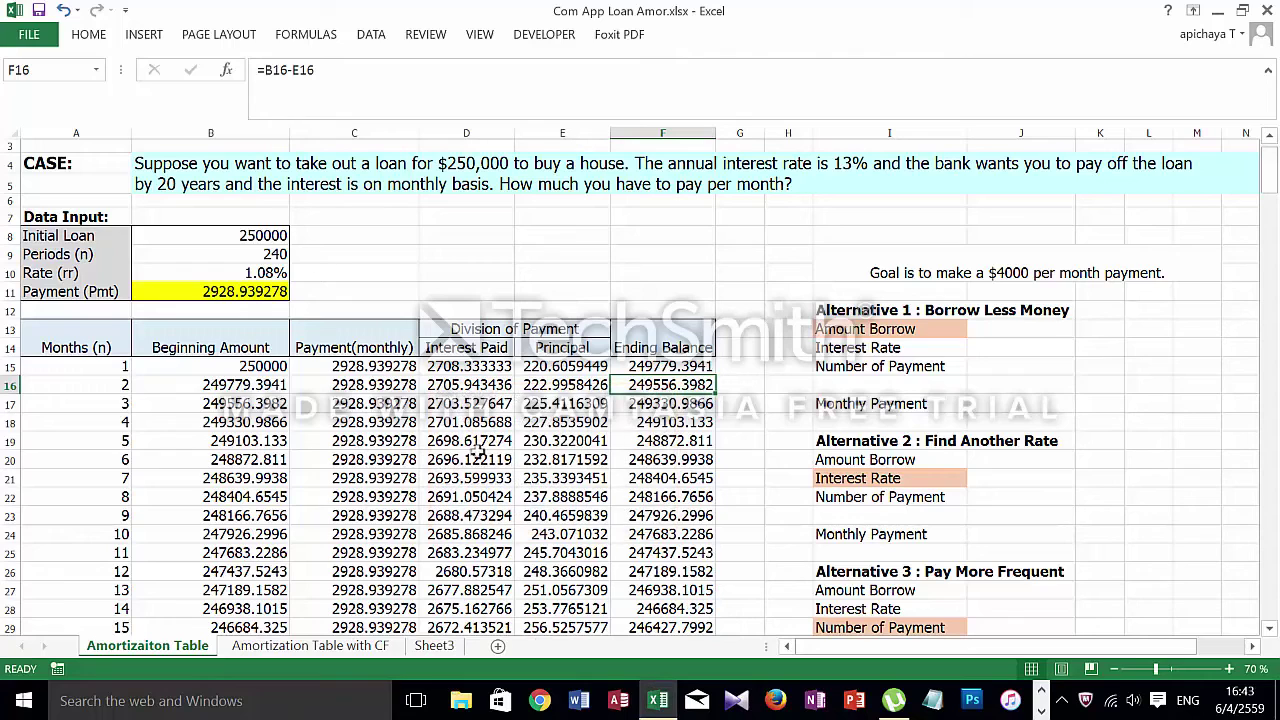
click(211, 296)
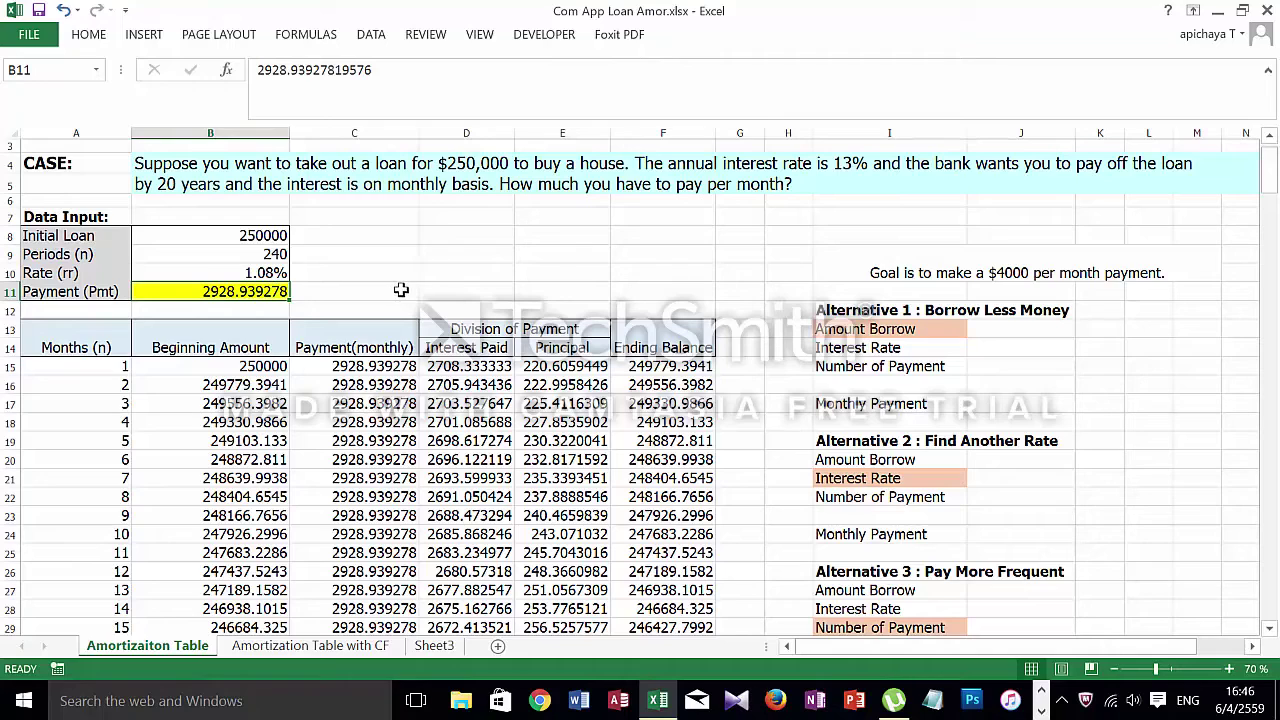
Calculate the monthly payment in D11 from the rate, periods and initial loan with =PMT(B10,B9,-B8).
click(435, 290)
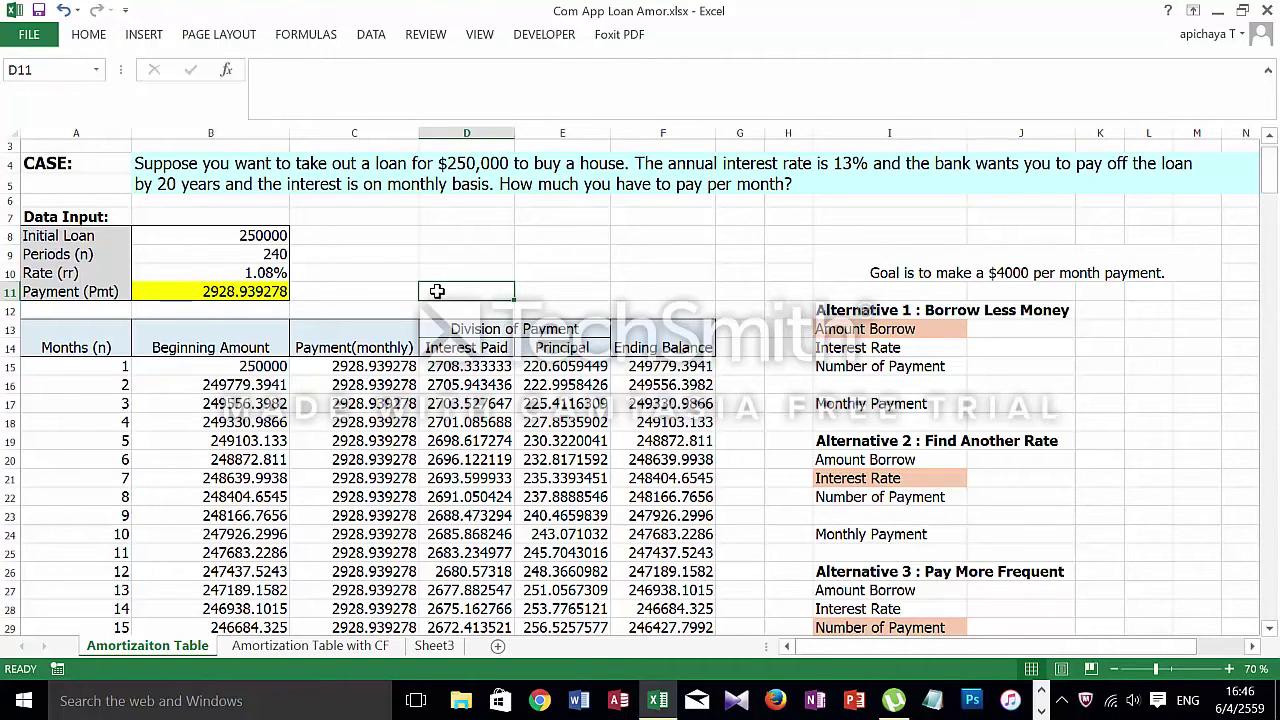
text(=)
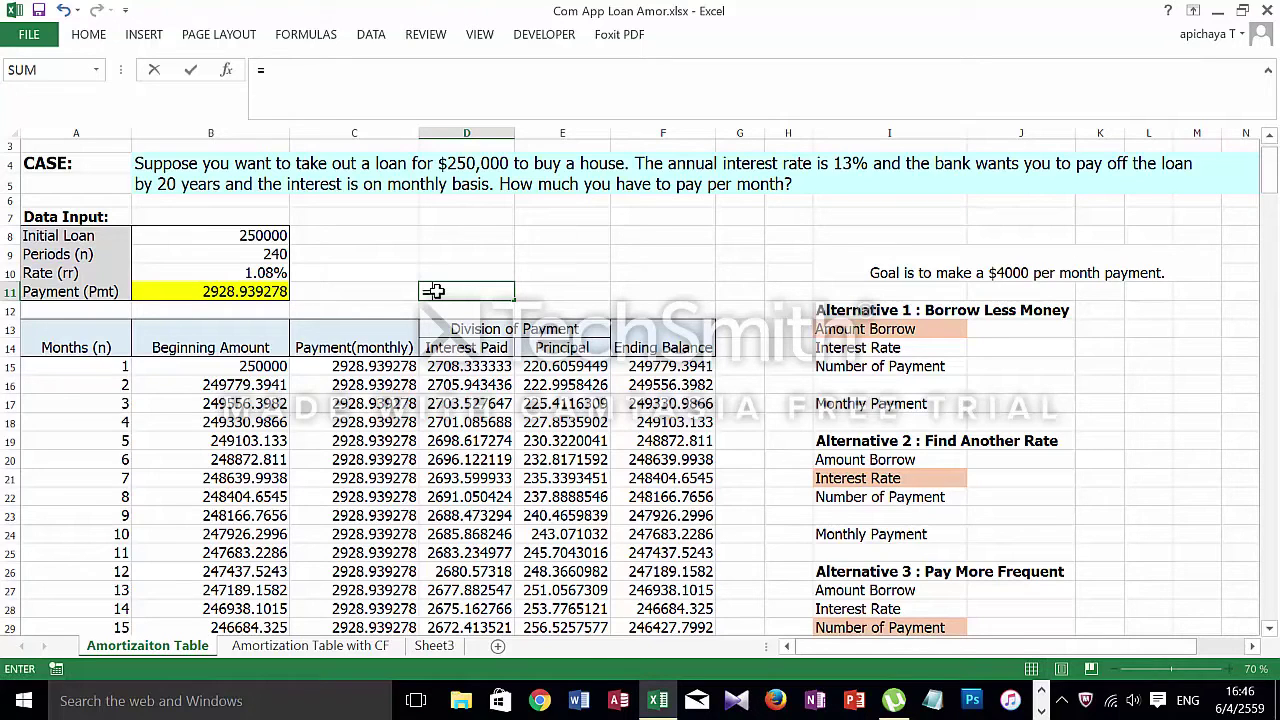
text(P)
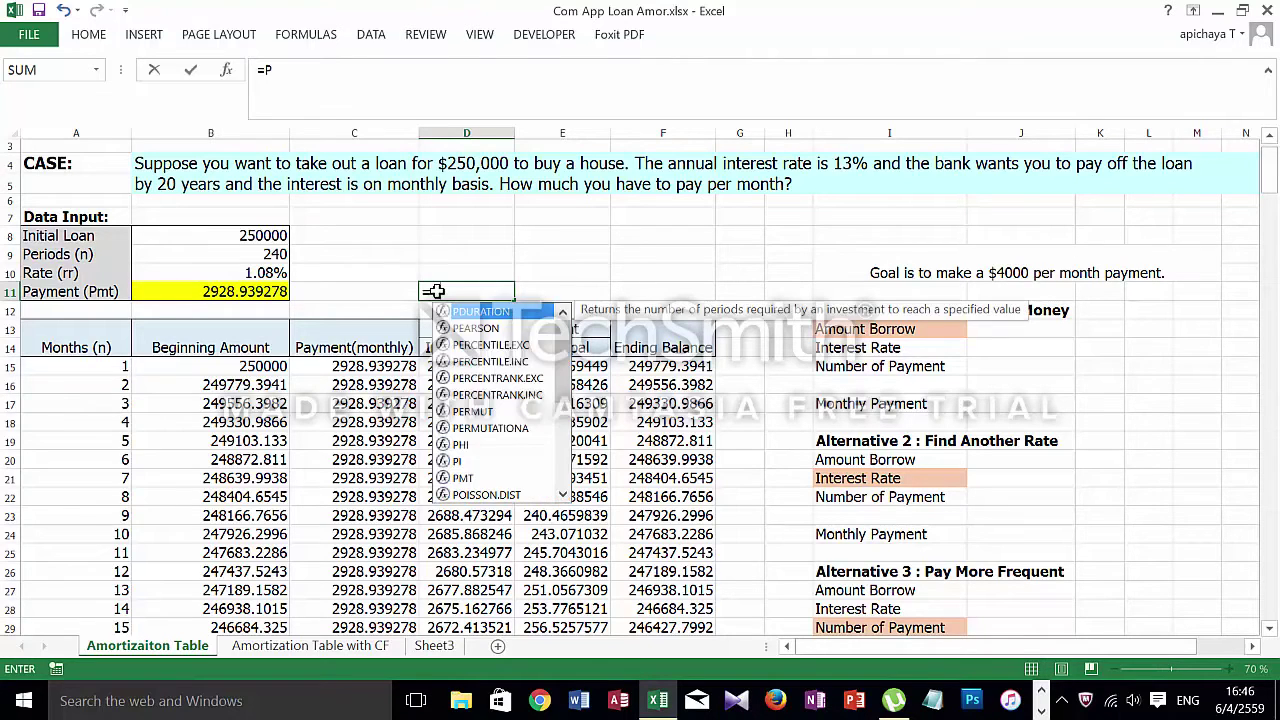
text(MT)
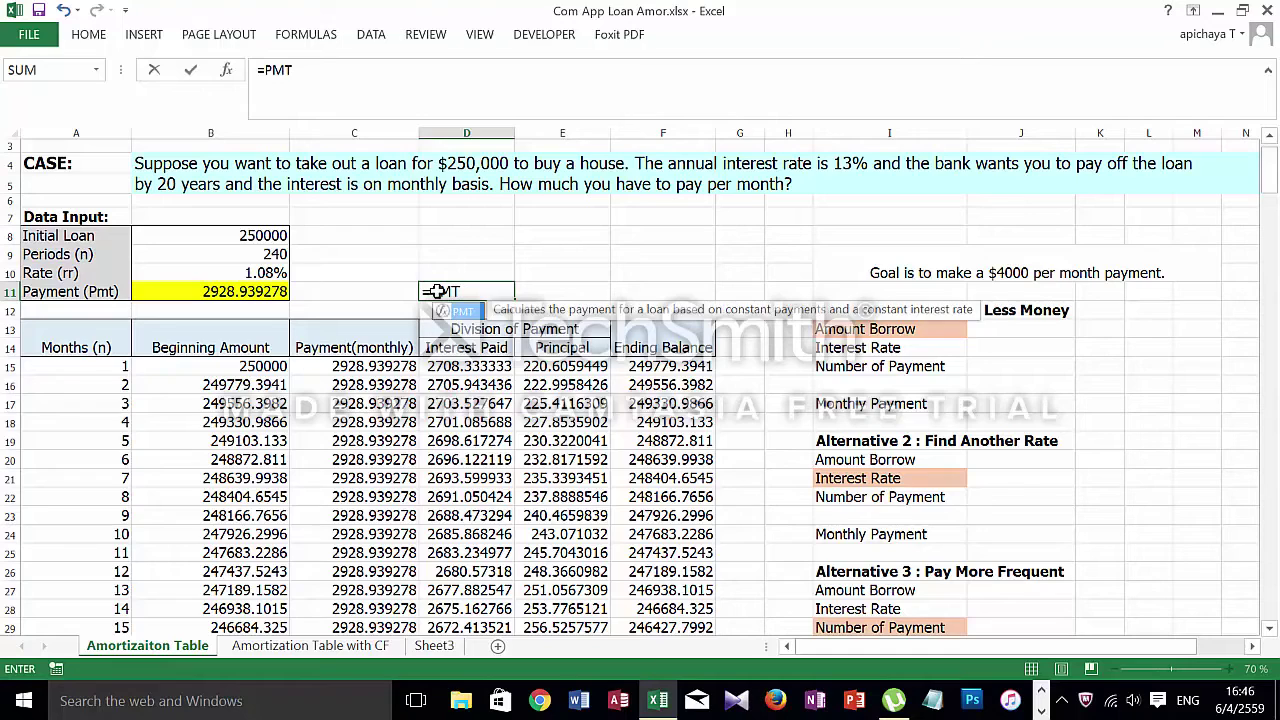
text(()
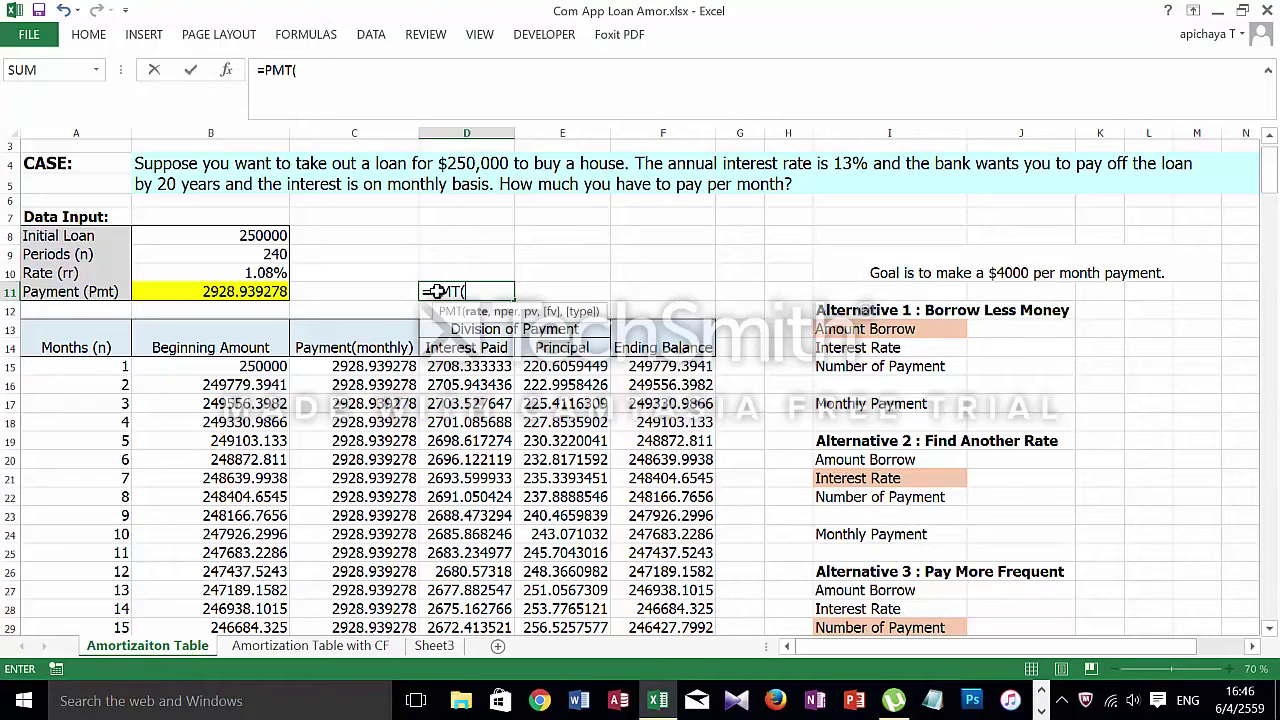
click(278, 273)
text(,)
click(271, 254)
text(,)
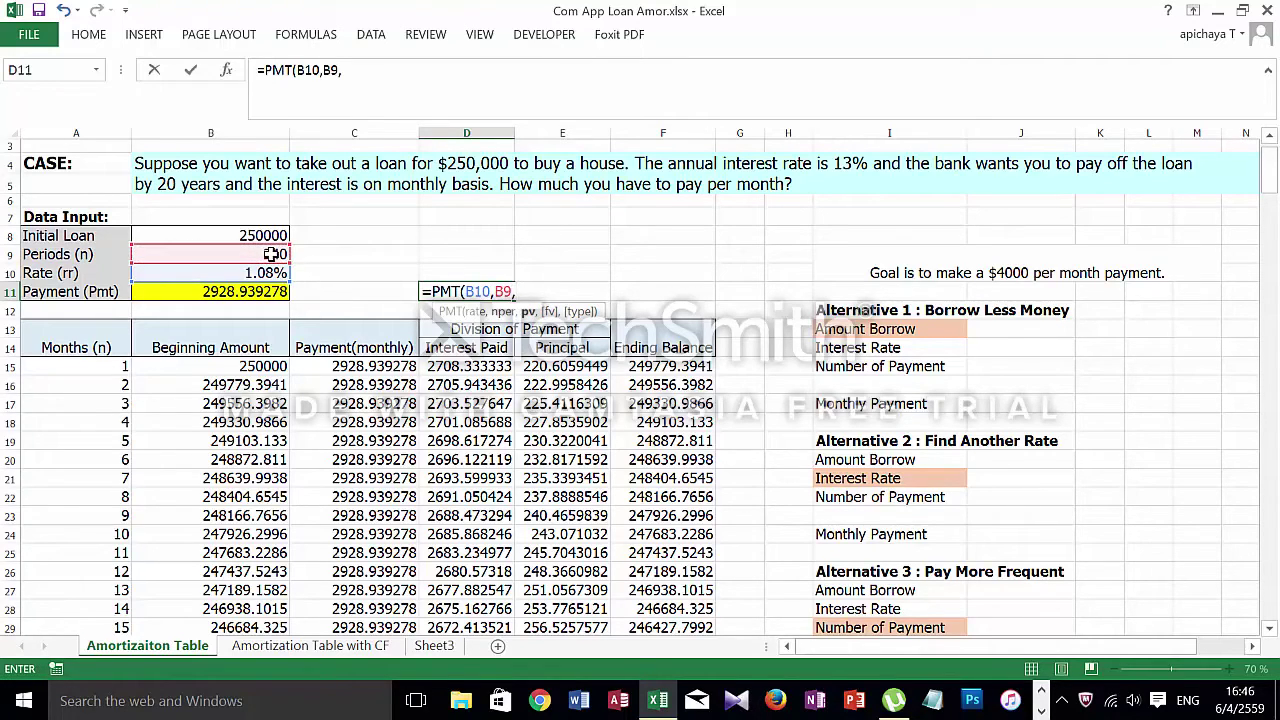
text(-)
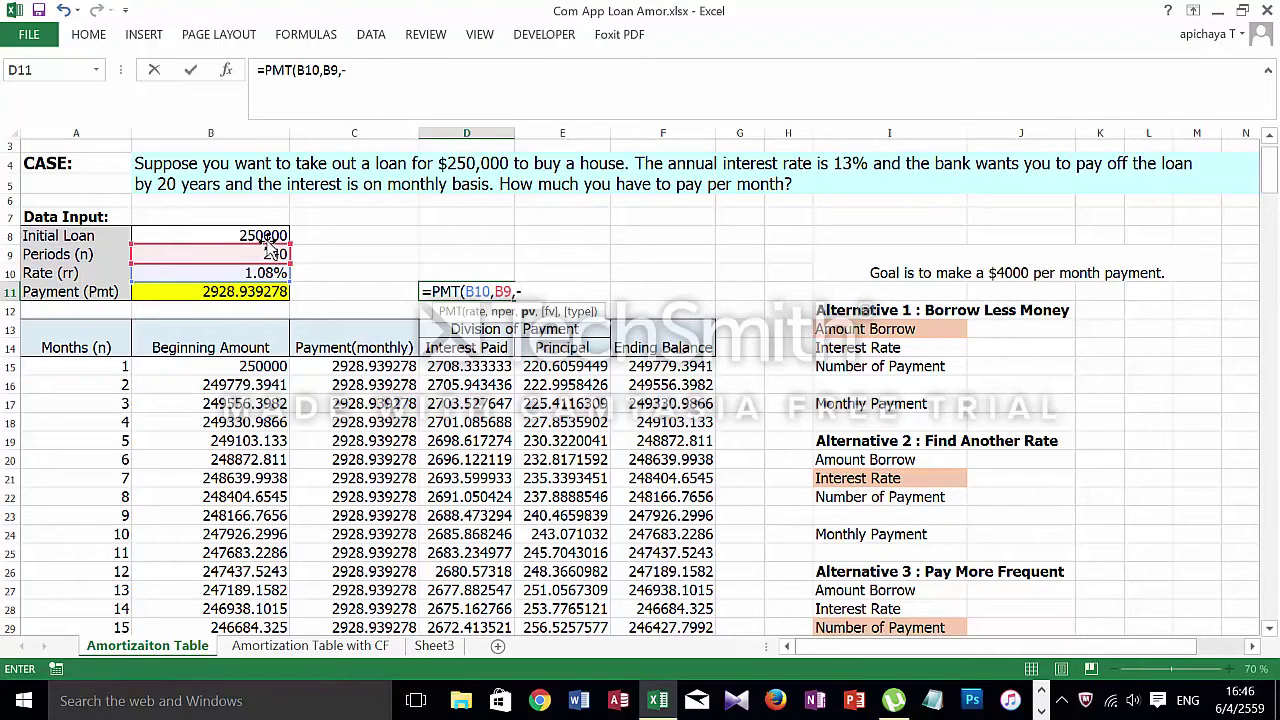
click(266, 236)
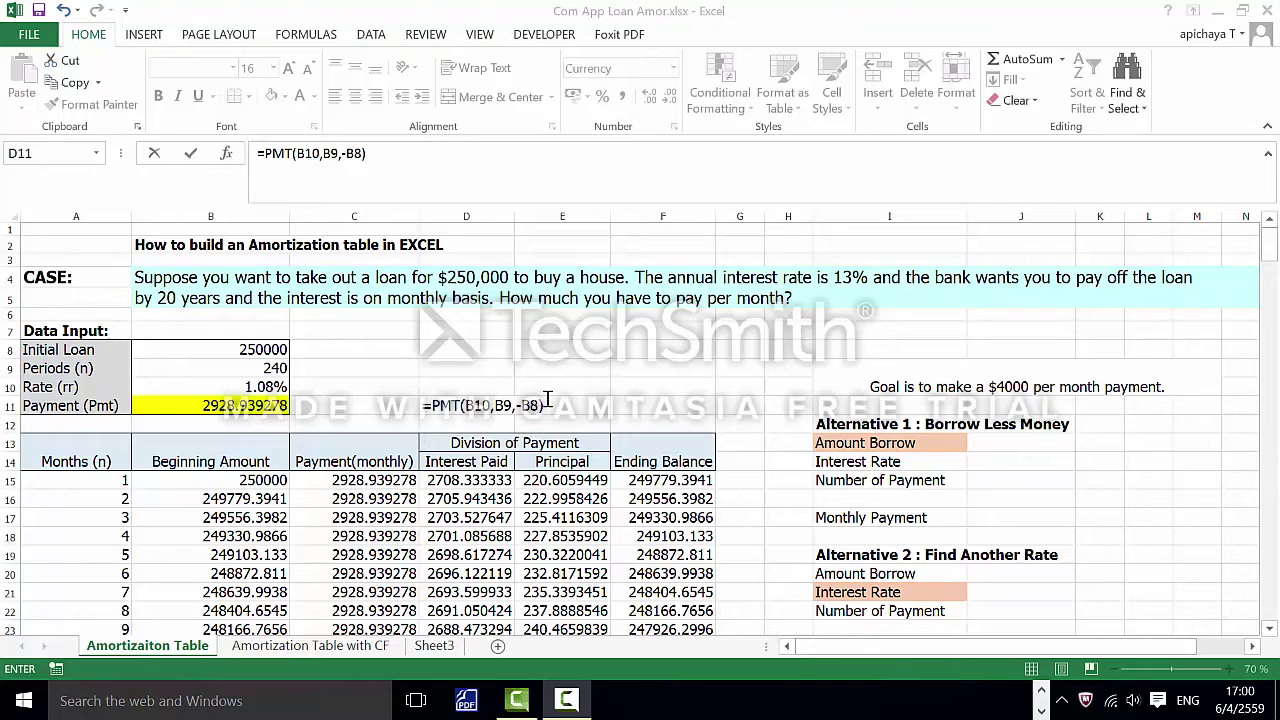
key(Return)
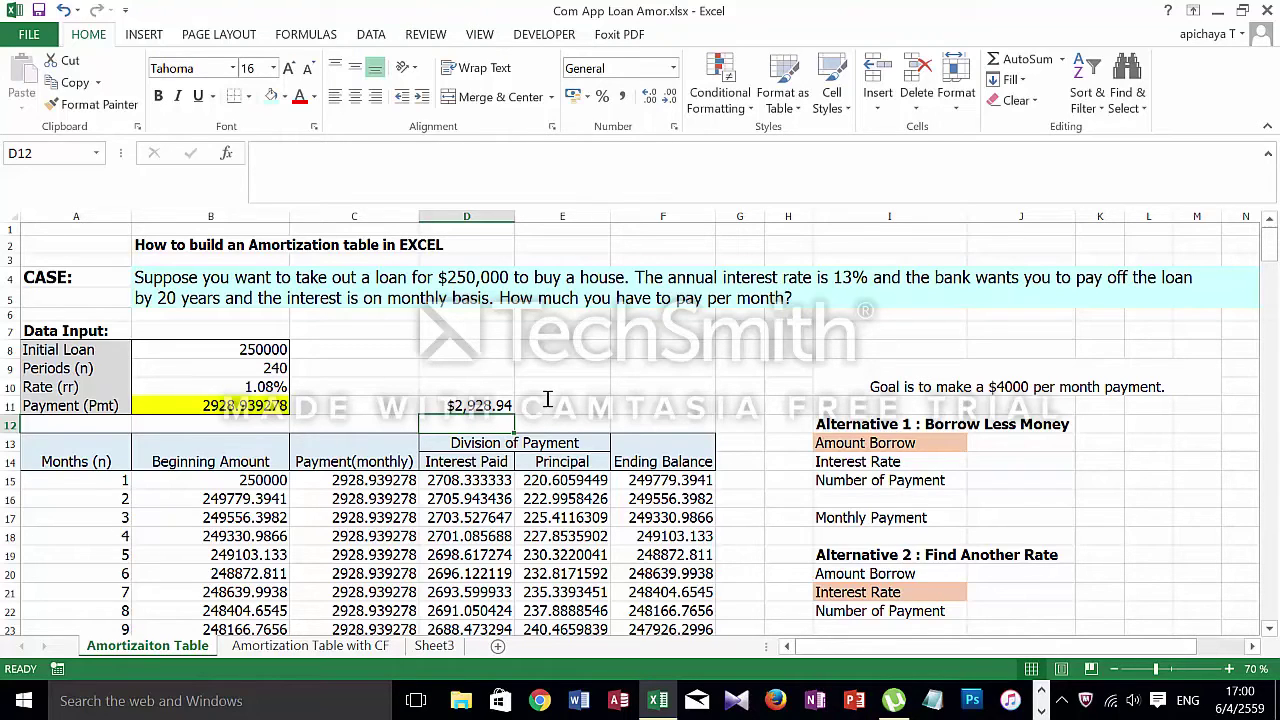
Fill in Alternative 1 with Amount Borrow 250,000 in J13, Interest Rate 1.08% in J14 and Number of Payment 240 in J15.
click(879, 356)
click(879, 368)
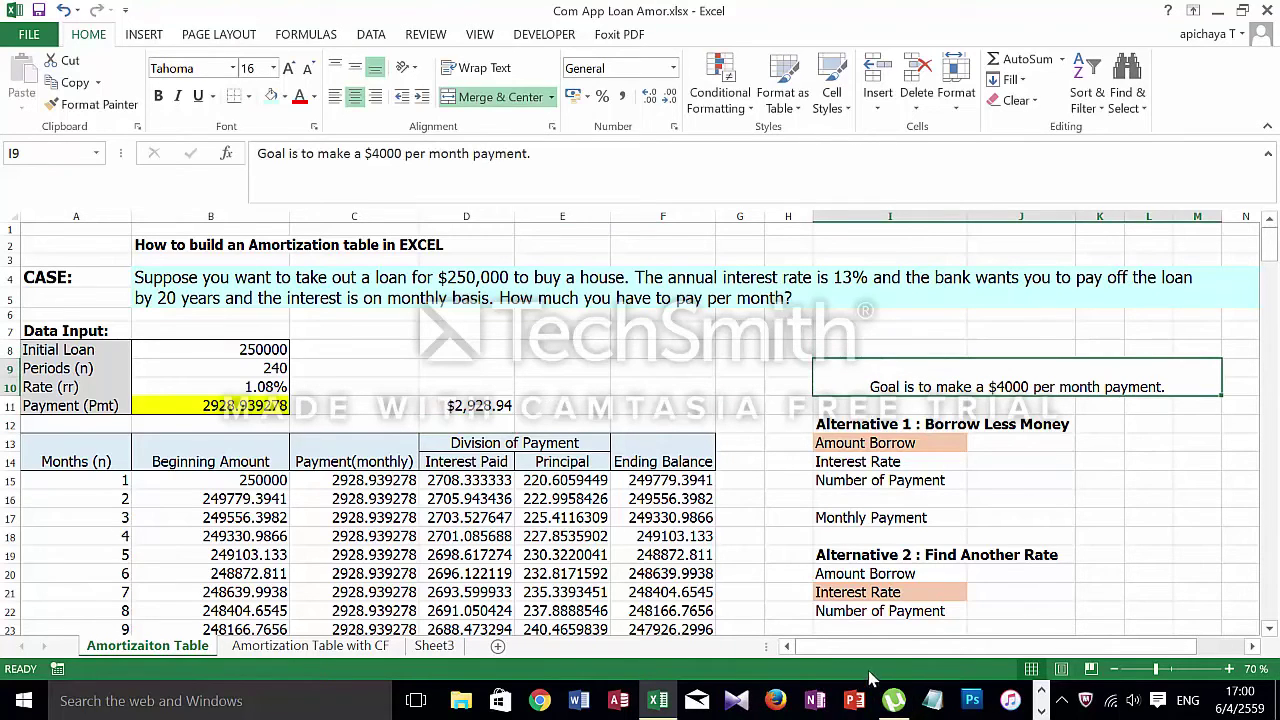
drag(868, 655, 914, 651)
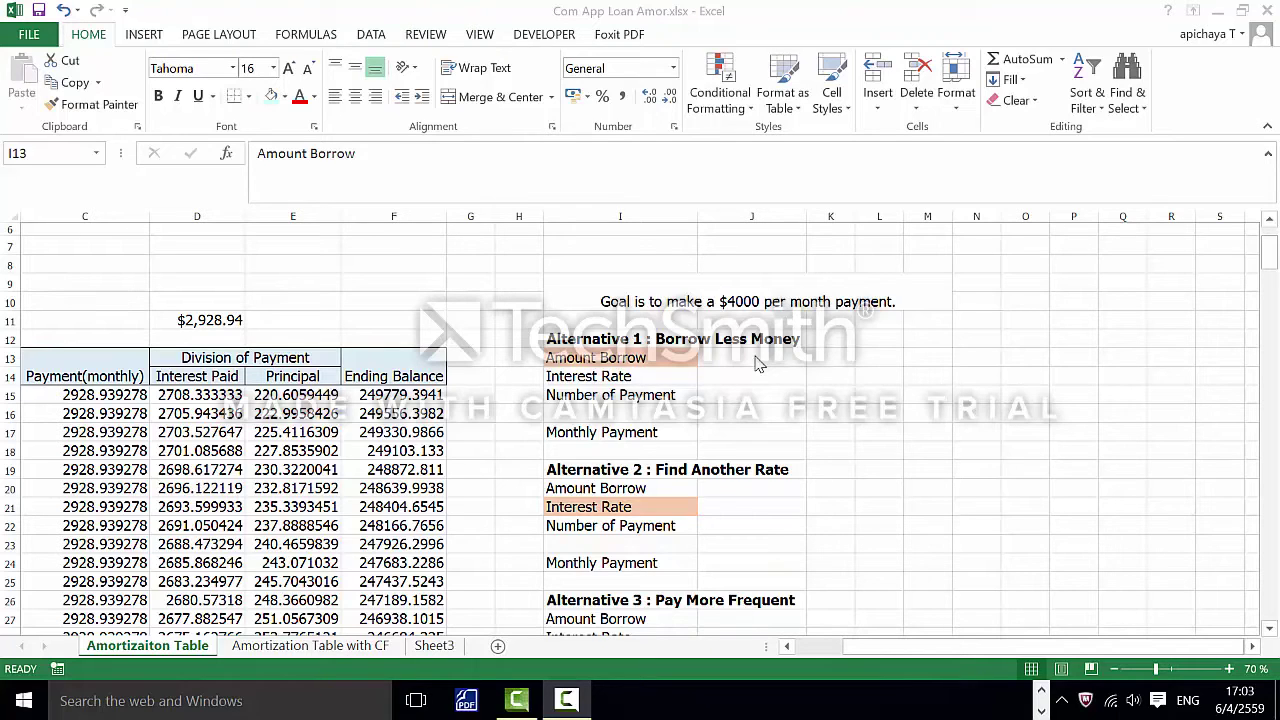
click(753, 357)
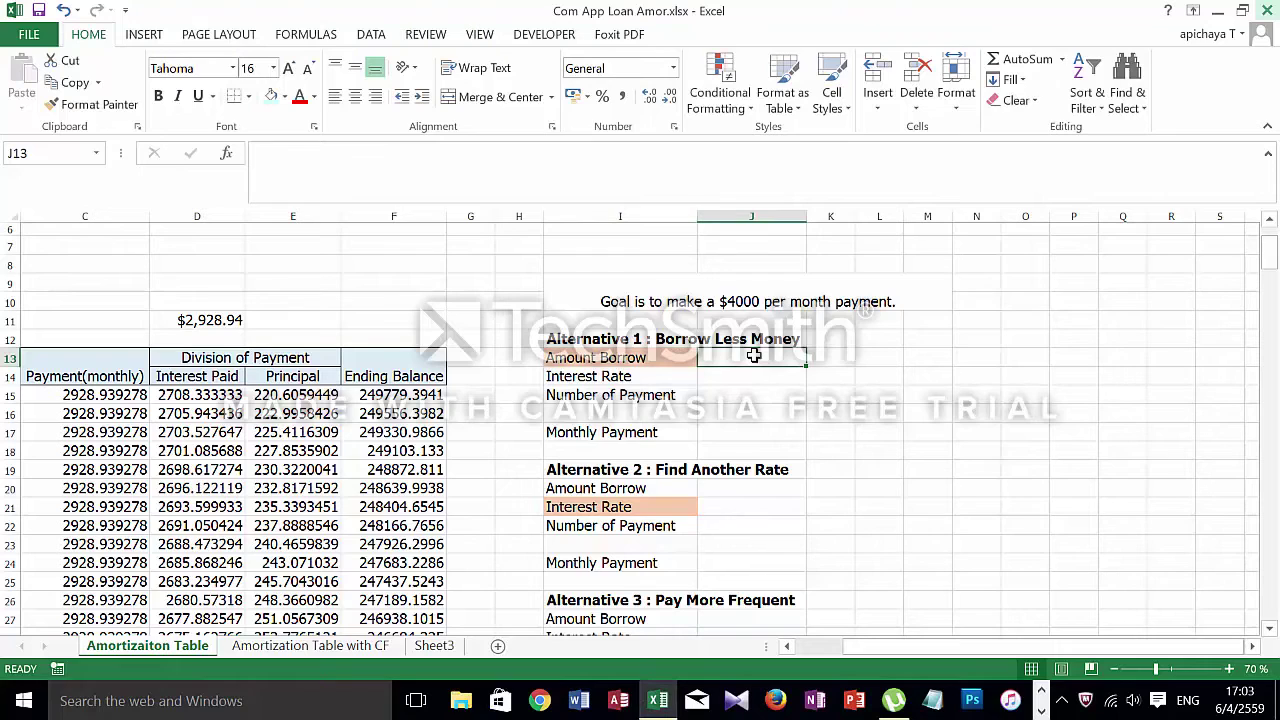
scroll(753, 355, left, 3)
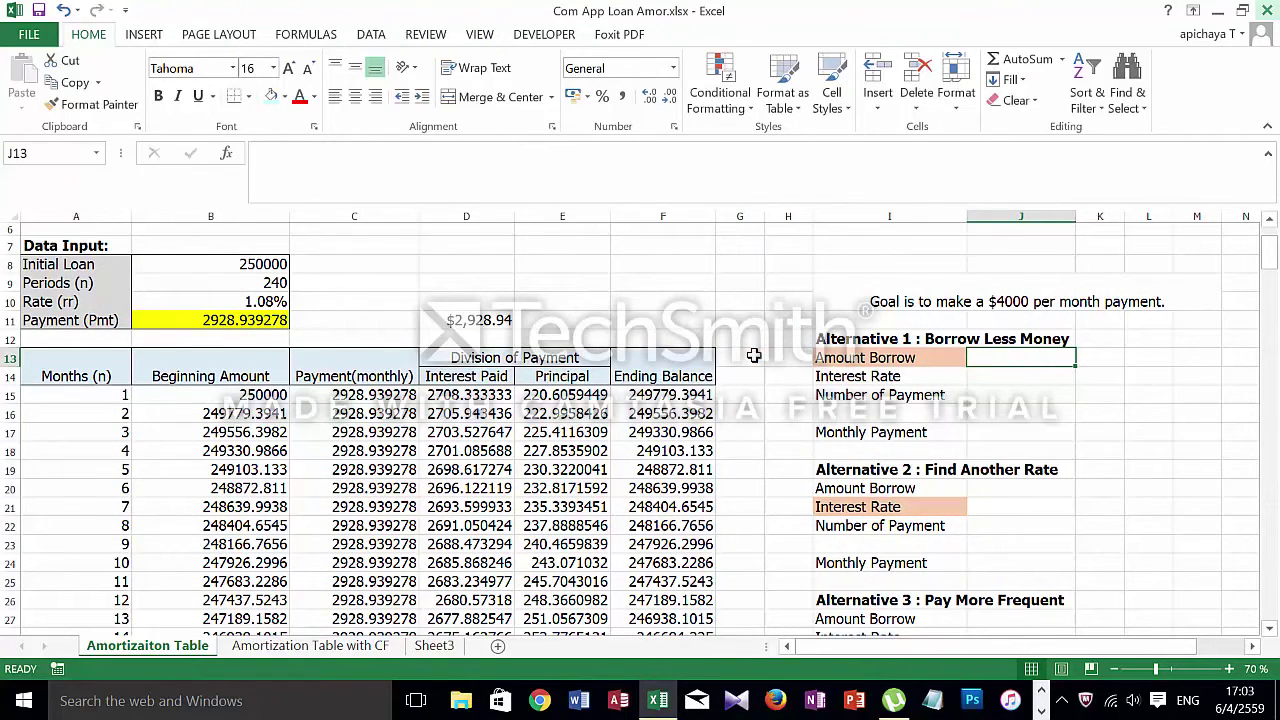
text(250,000)
key(Return)
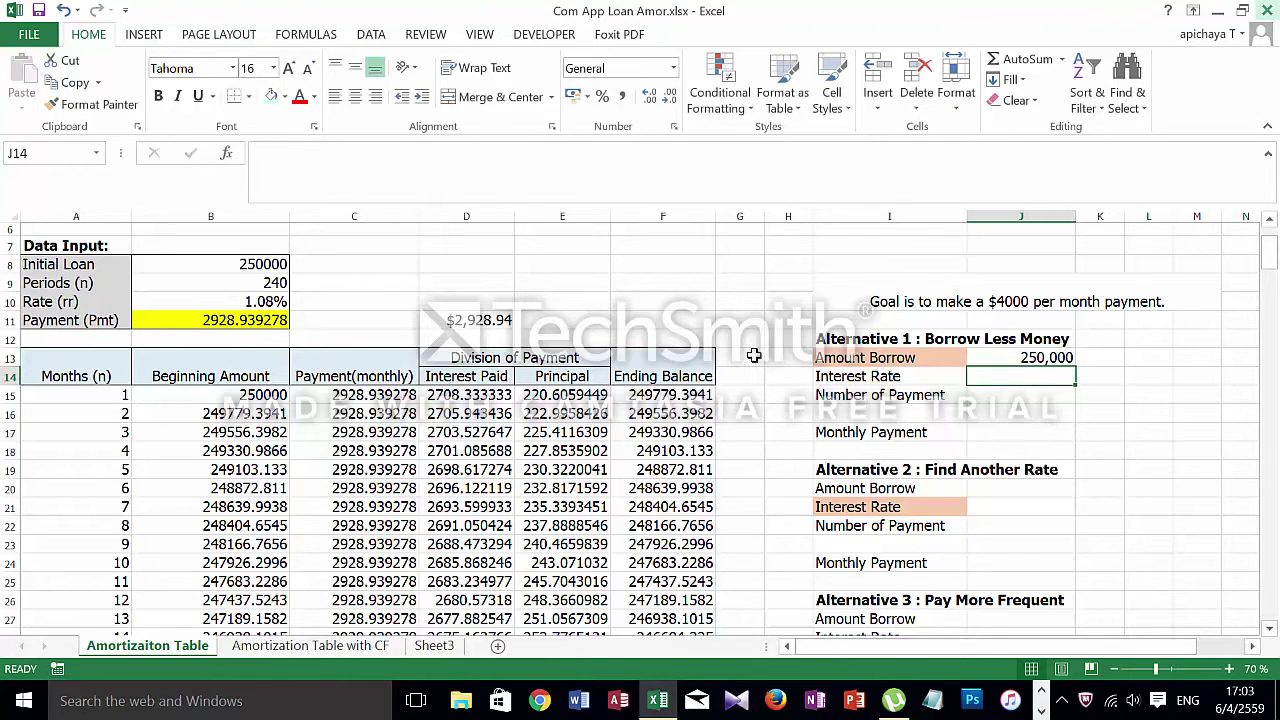
text(1)
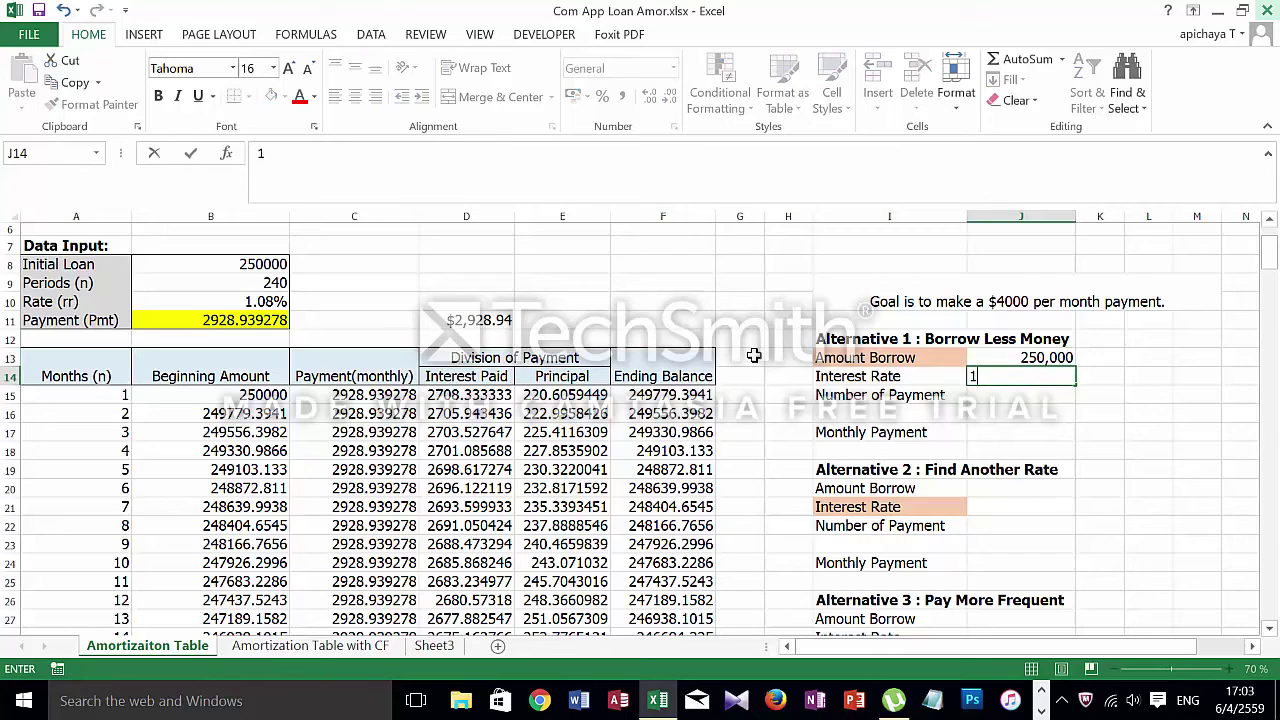
text(.08%)
key(Return)
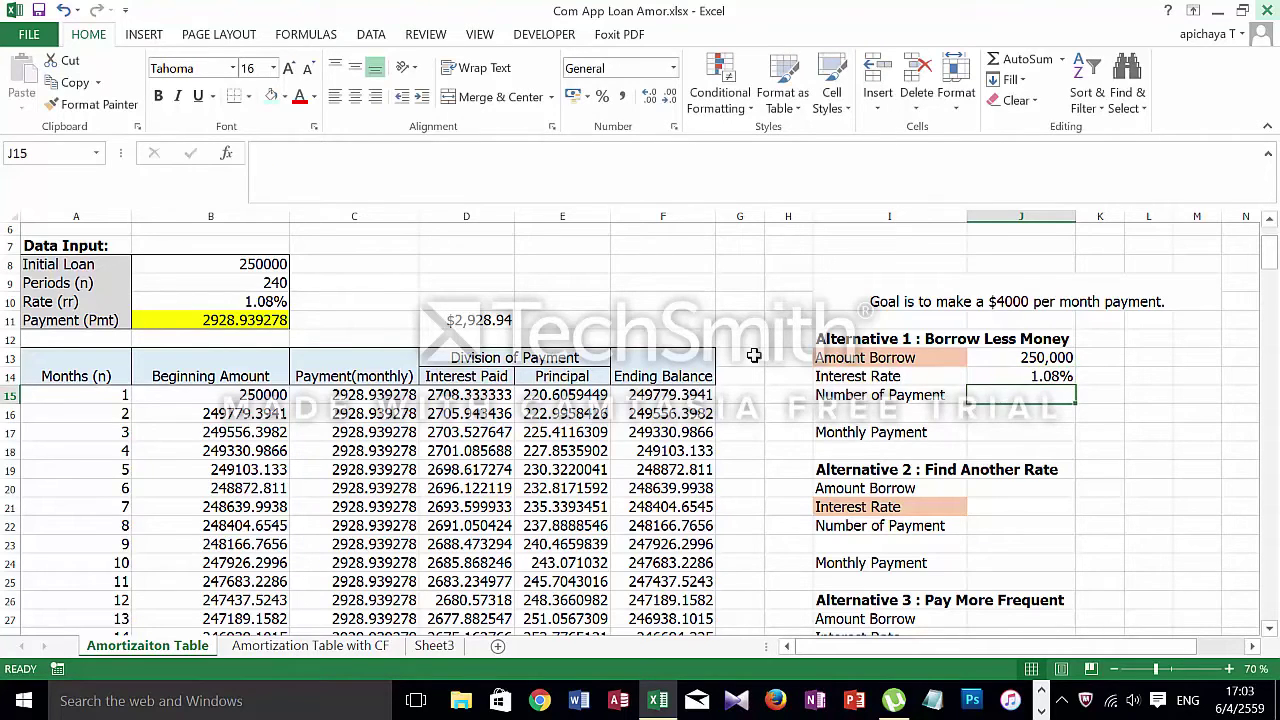
text(240)
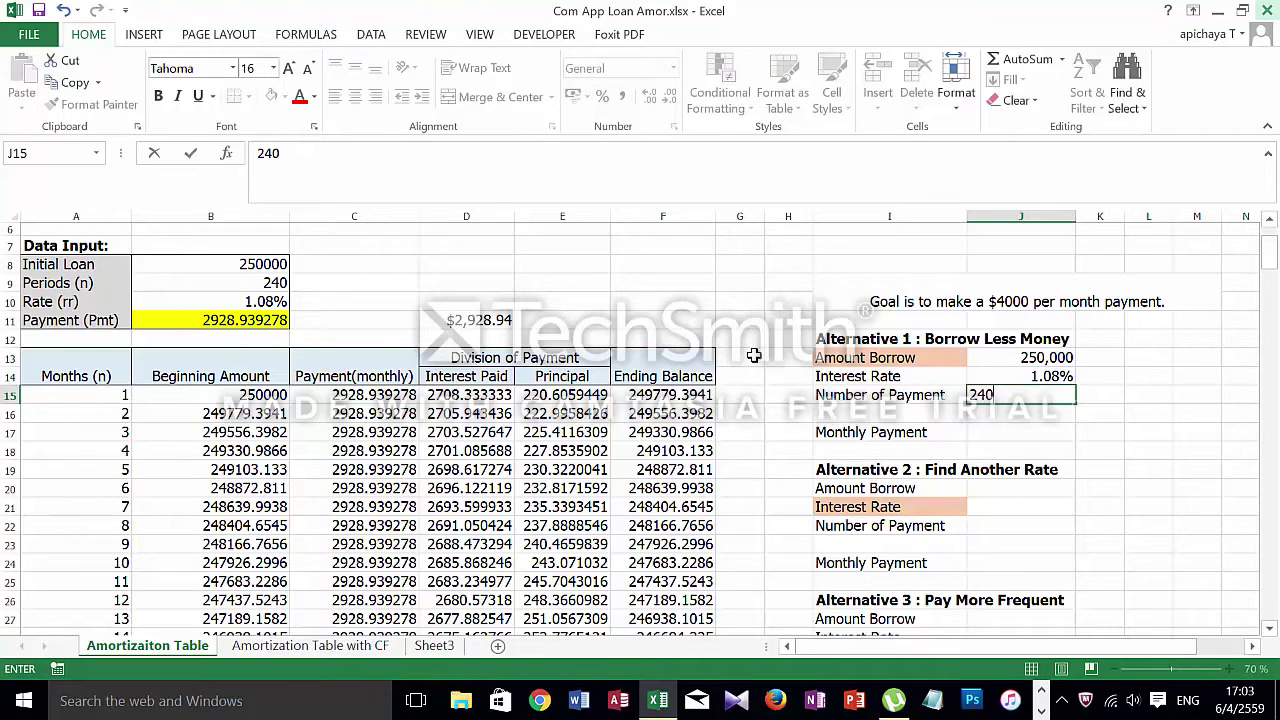
key(Return)
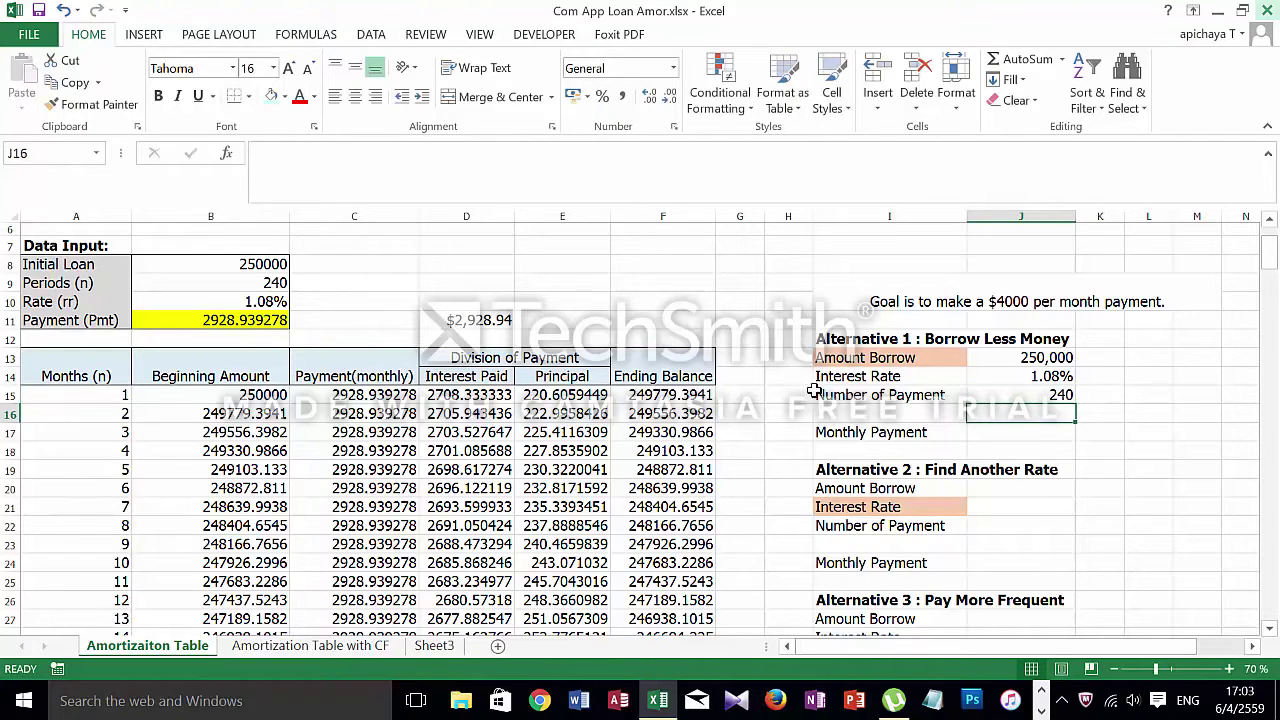
Calculate Alternative 1's Monthly Payment in J17 from its rate, number of payments and amount borrowed with =PMT(J14,J15,-J13).
click(985, 427)
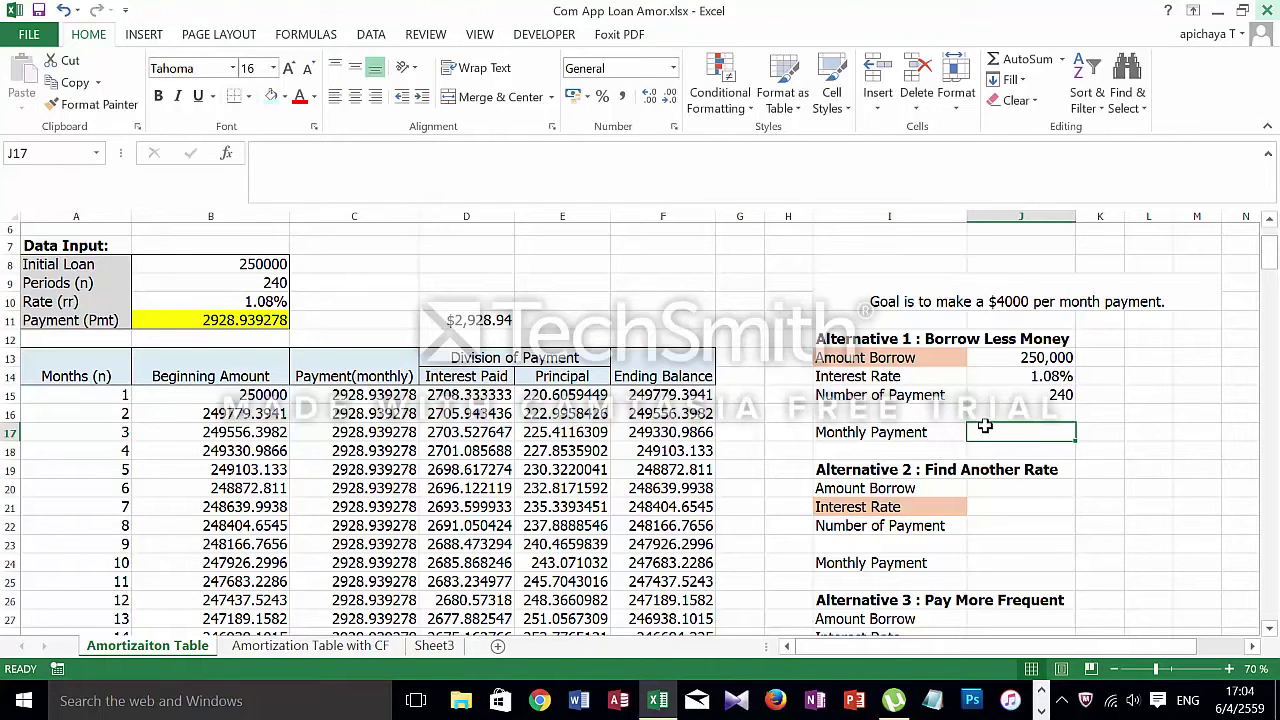
text(=)
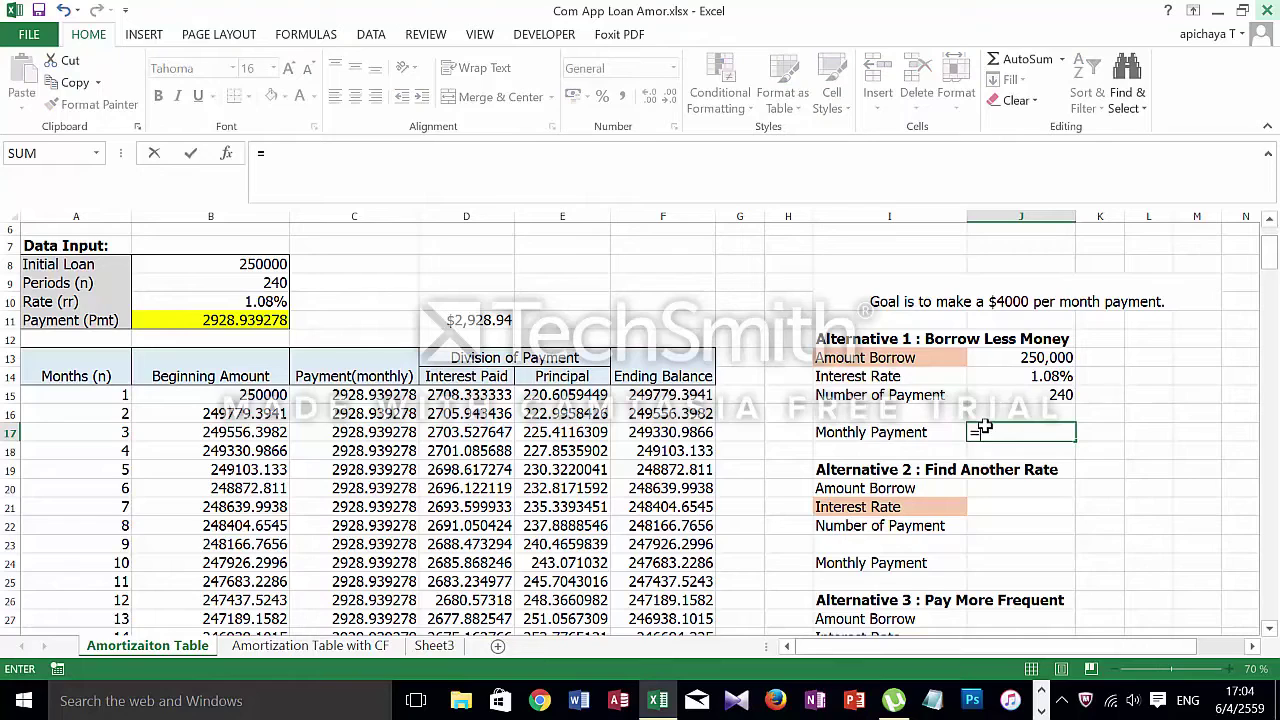
text(pmt)
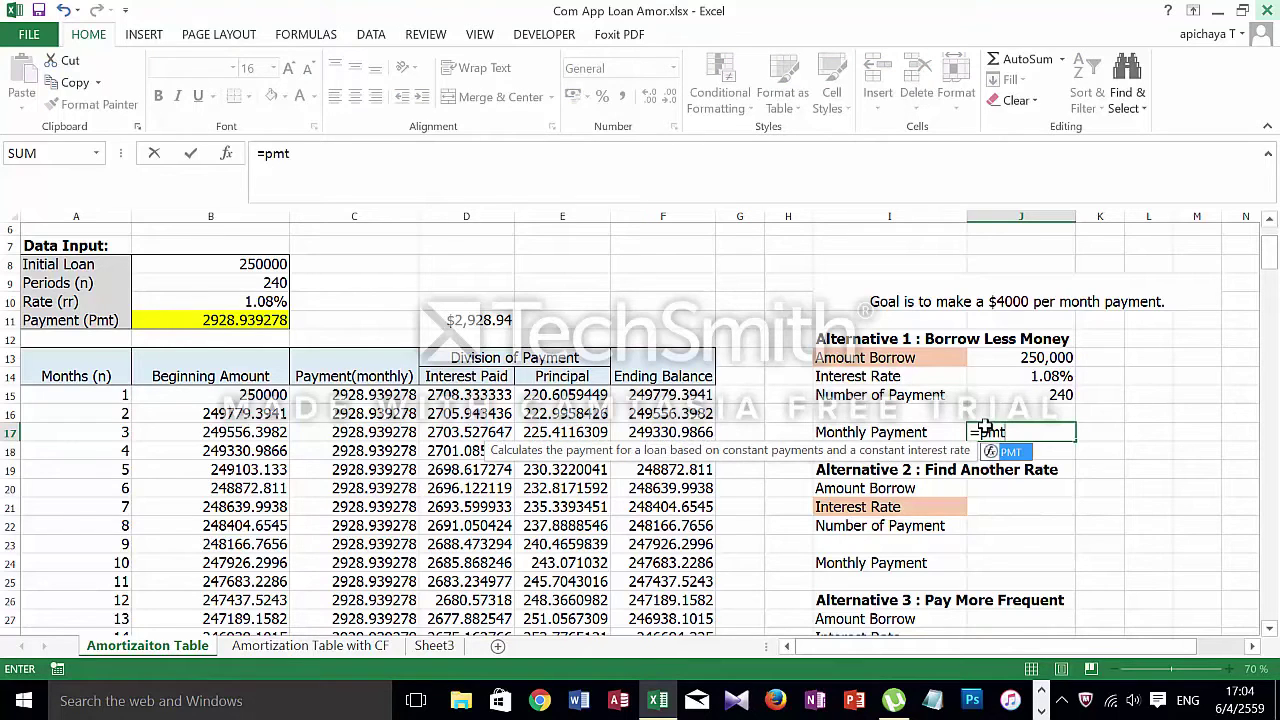
text(()
click(1043, 378)
text(,)
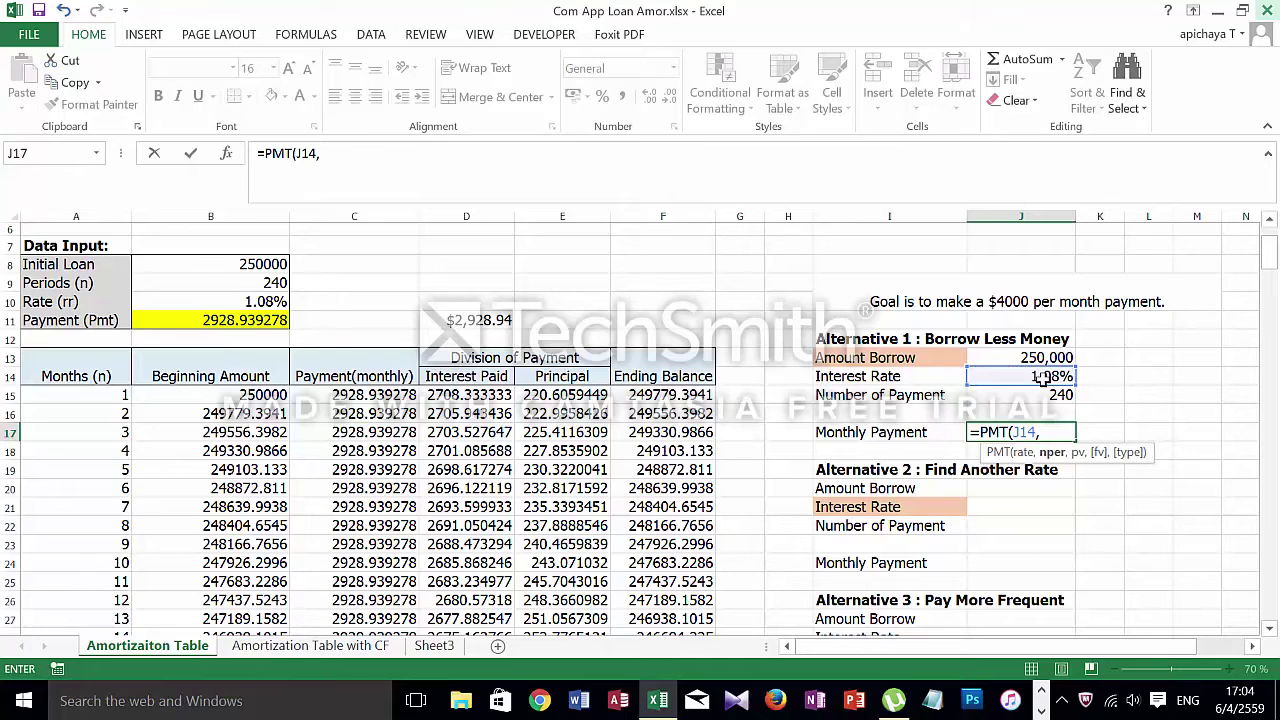
click(1031, 395)
text(,-)
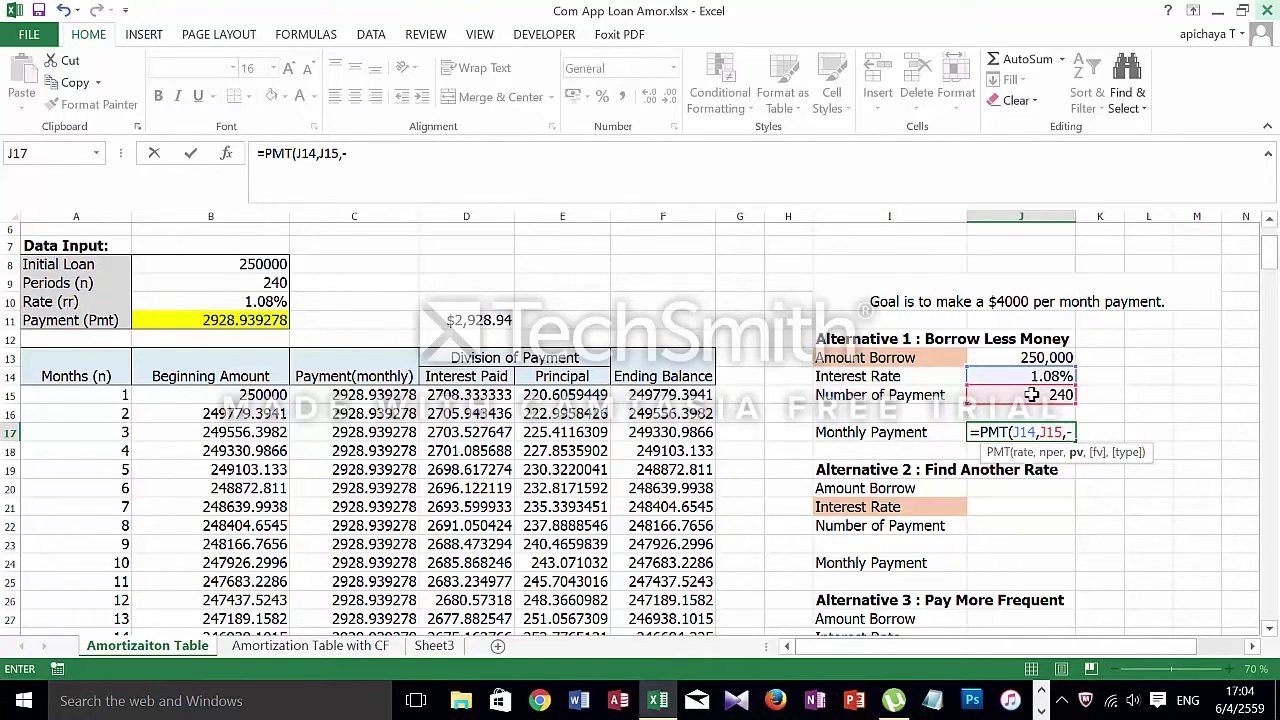
click(1029, 350)
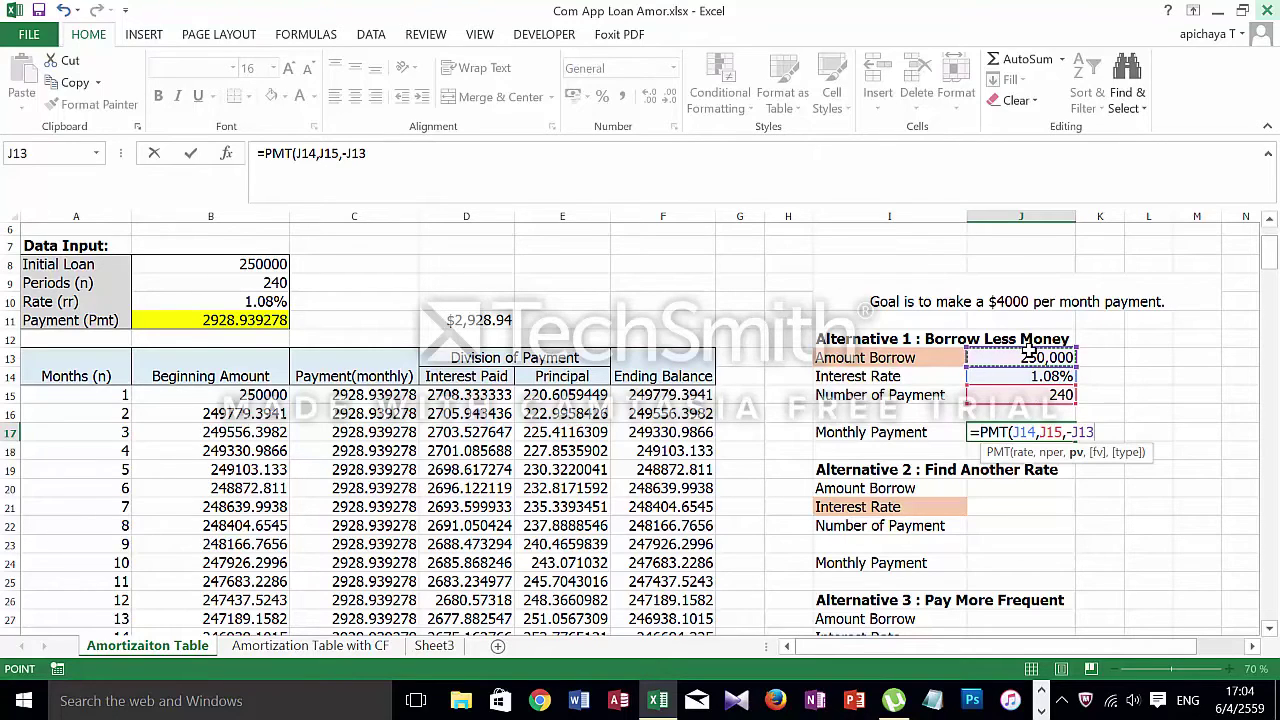
key(Return)
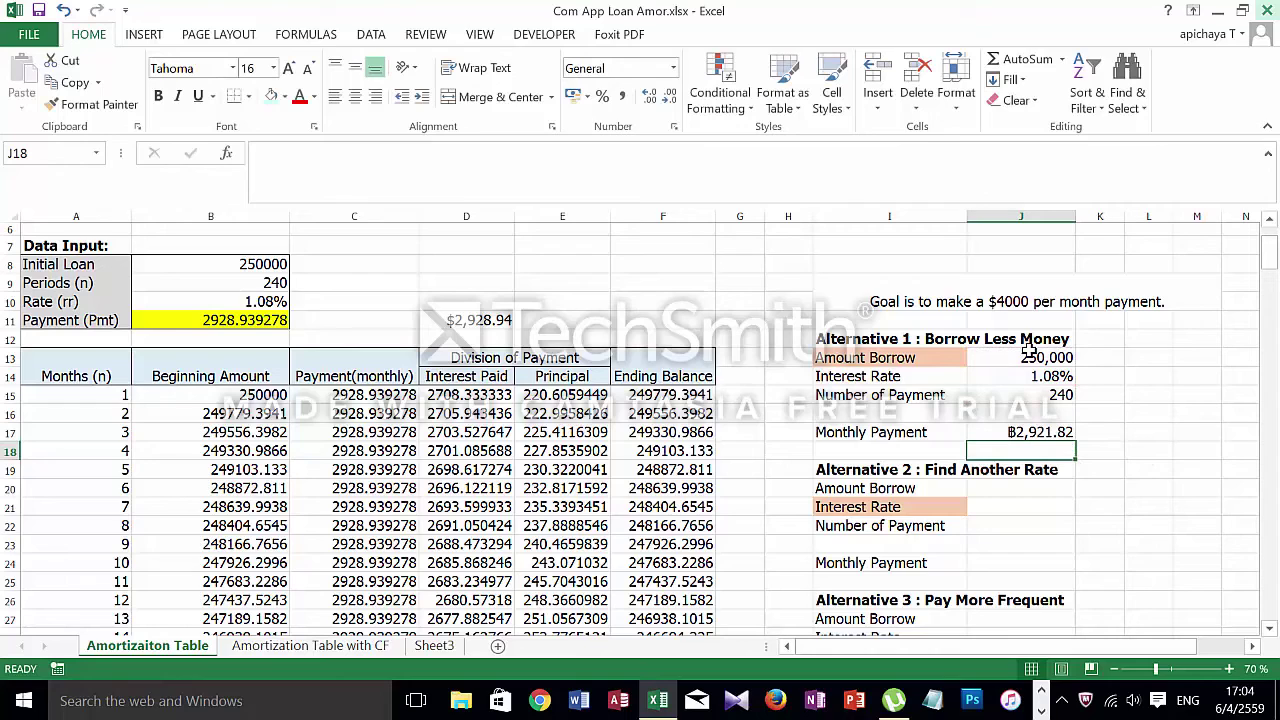
Format the Alternative 1 Monthly Payment in J17 as currency with the $ English (United States) symbol.
click(1004, 430)
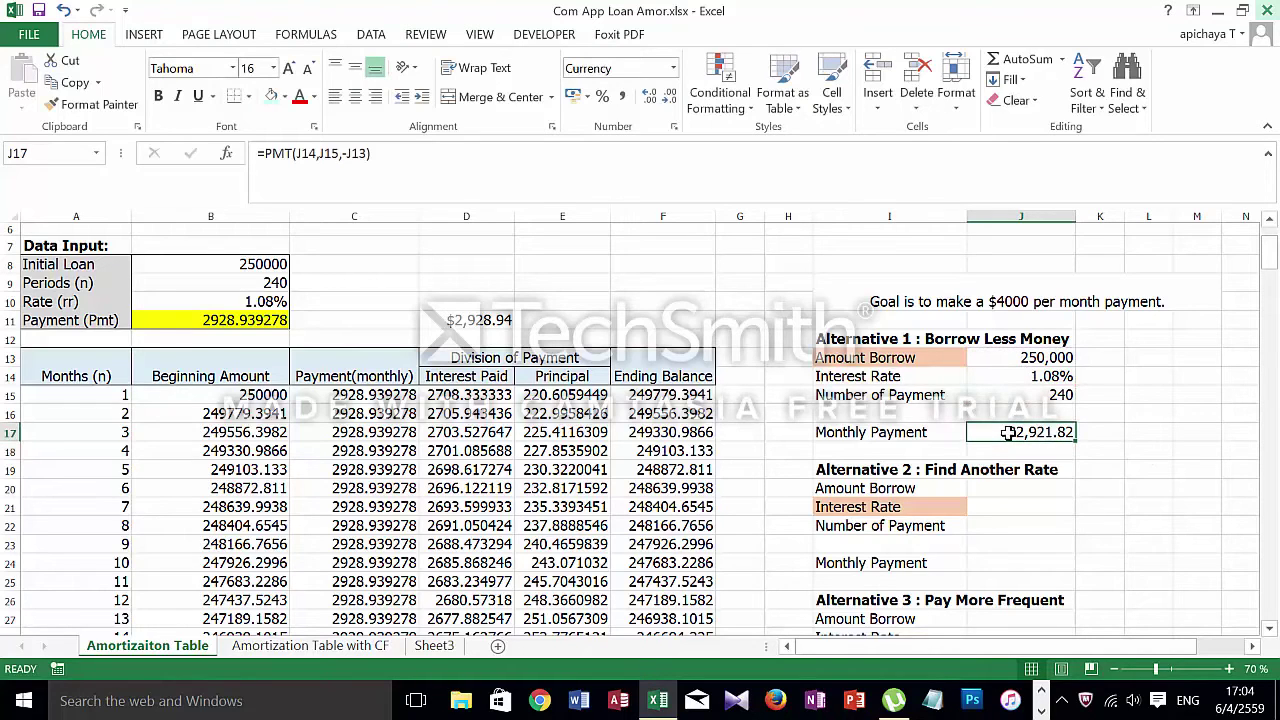
click(675, 72)
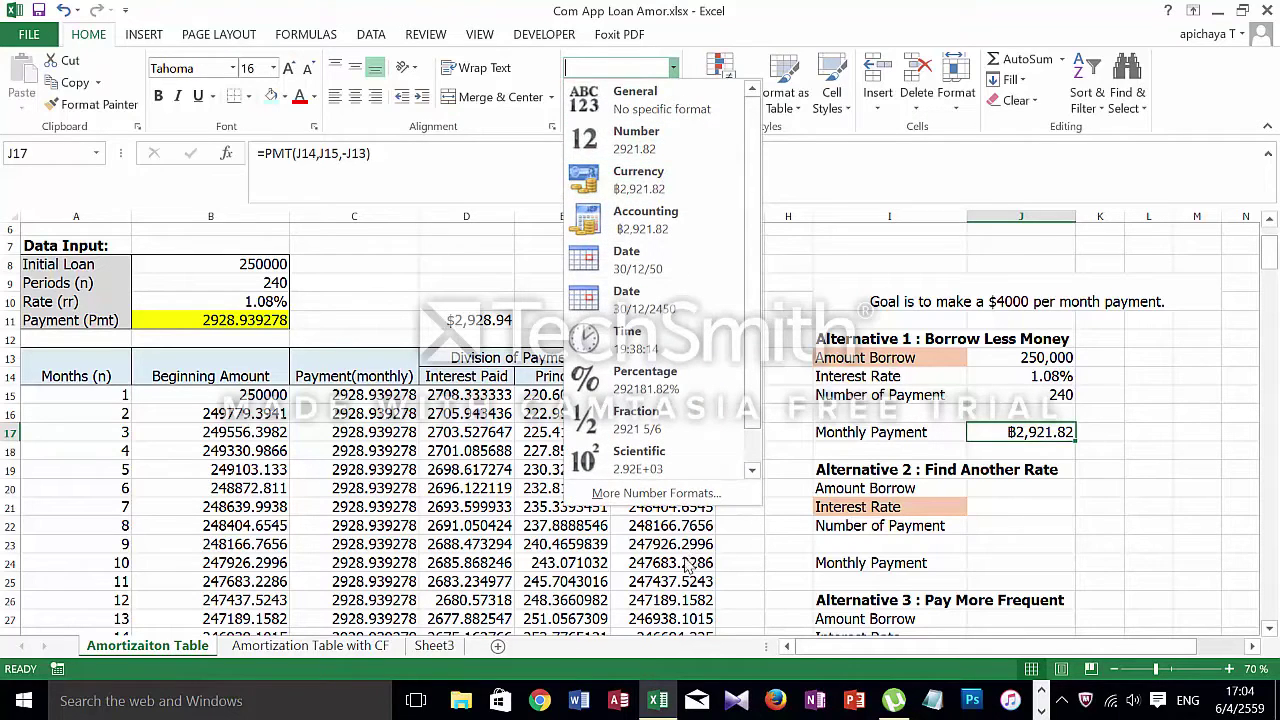
click(686, 493)
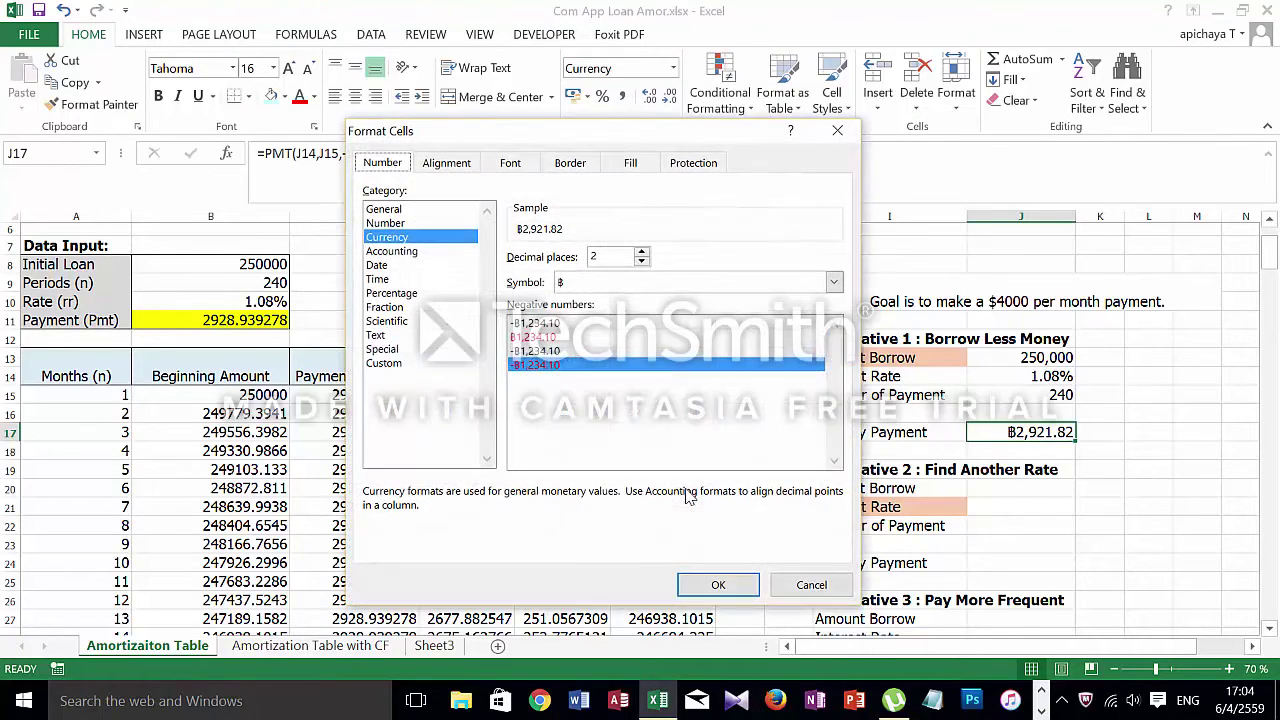
click(834, 282)
click(834, 372)
click(834, 372)
click(834, 372)
click(834, 372)
click(834, 372)
click(834, 372)
click(834, 372)
click(834, 372)
click(834, 372)
click(834, 372)
click(834, 372)
click(834, 372)
click(834, 372)
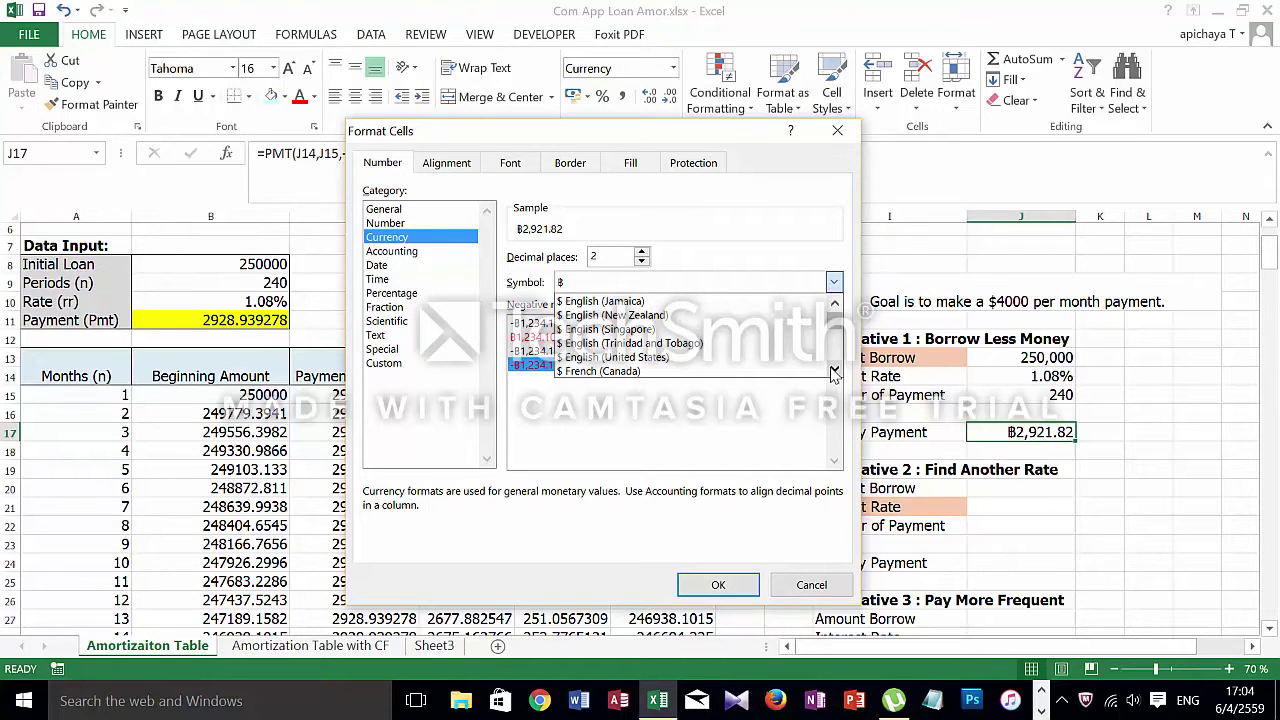
click(771, 357)
click(718, 585)
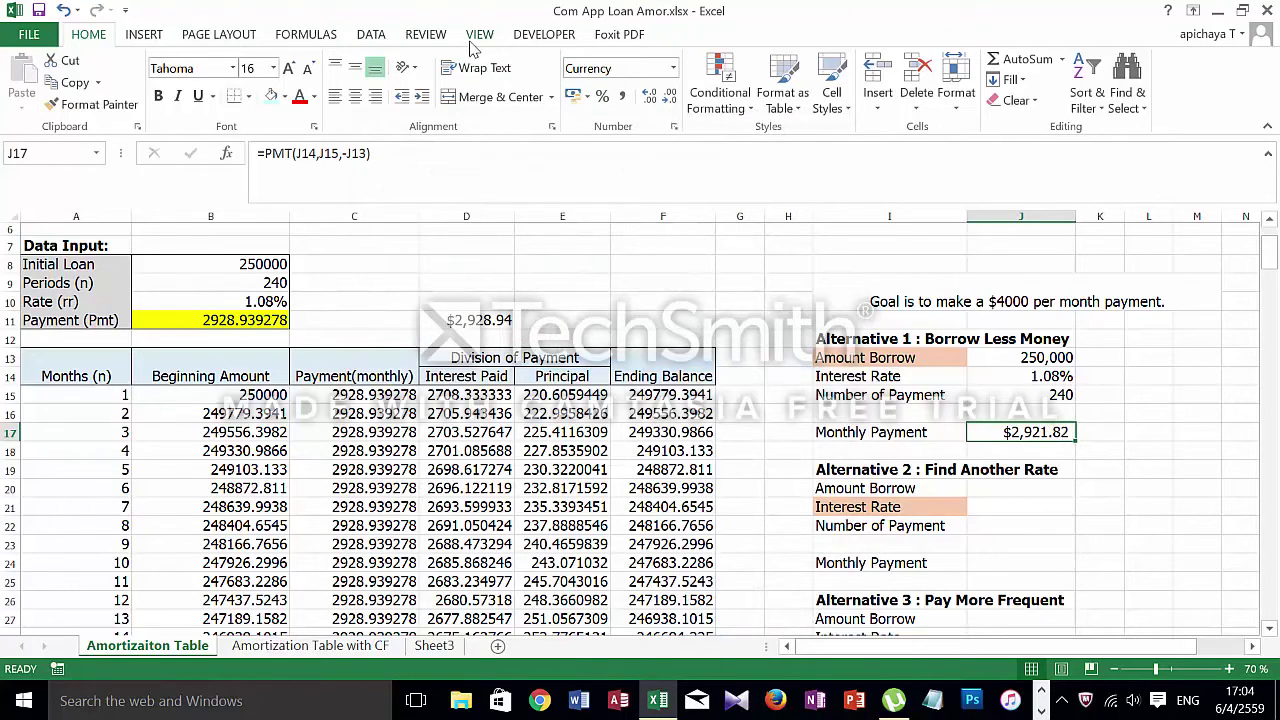
Start Goal Seek with Alternative 1's Monthly Payment J17 as the set cell and a target value of 4000.
click(374, 34)
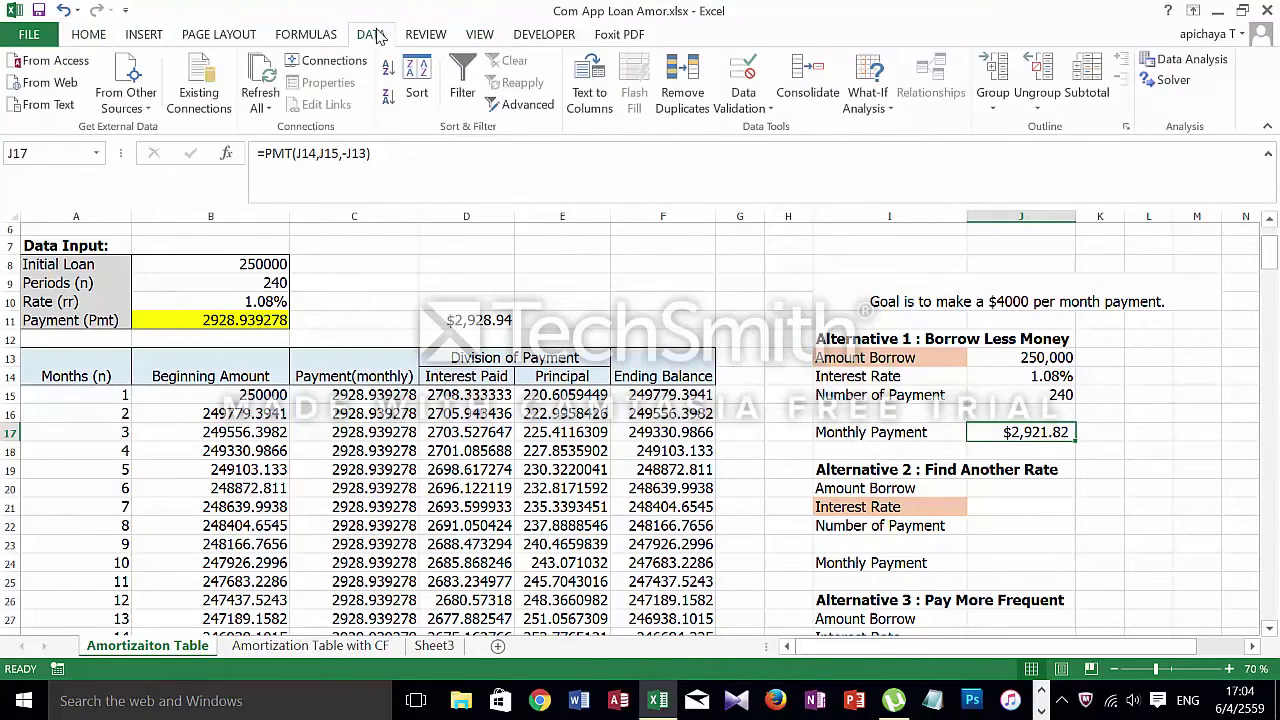
click(884, 108)
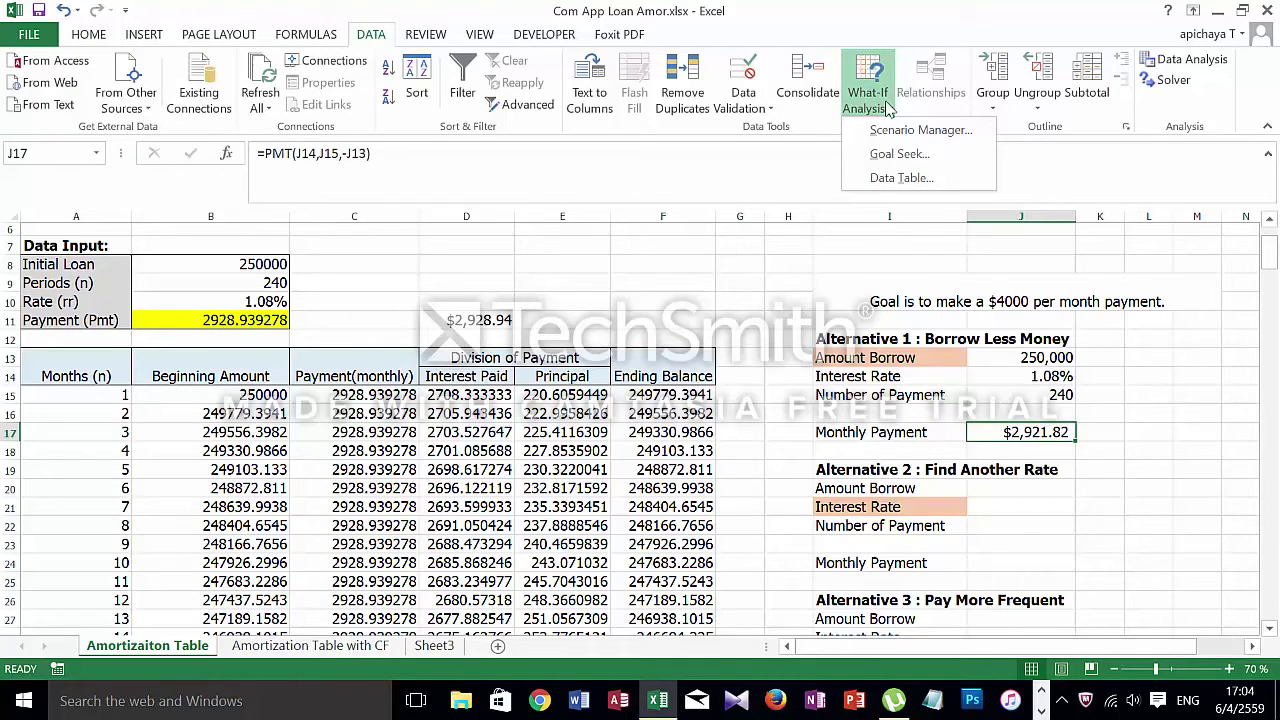
click(899, 153)
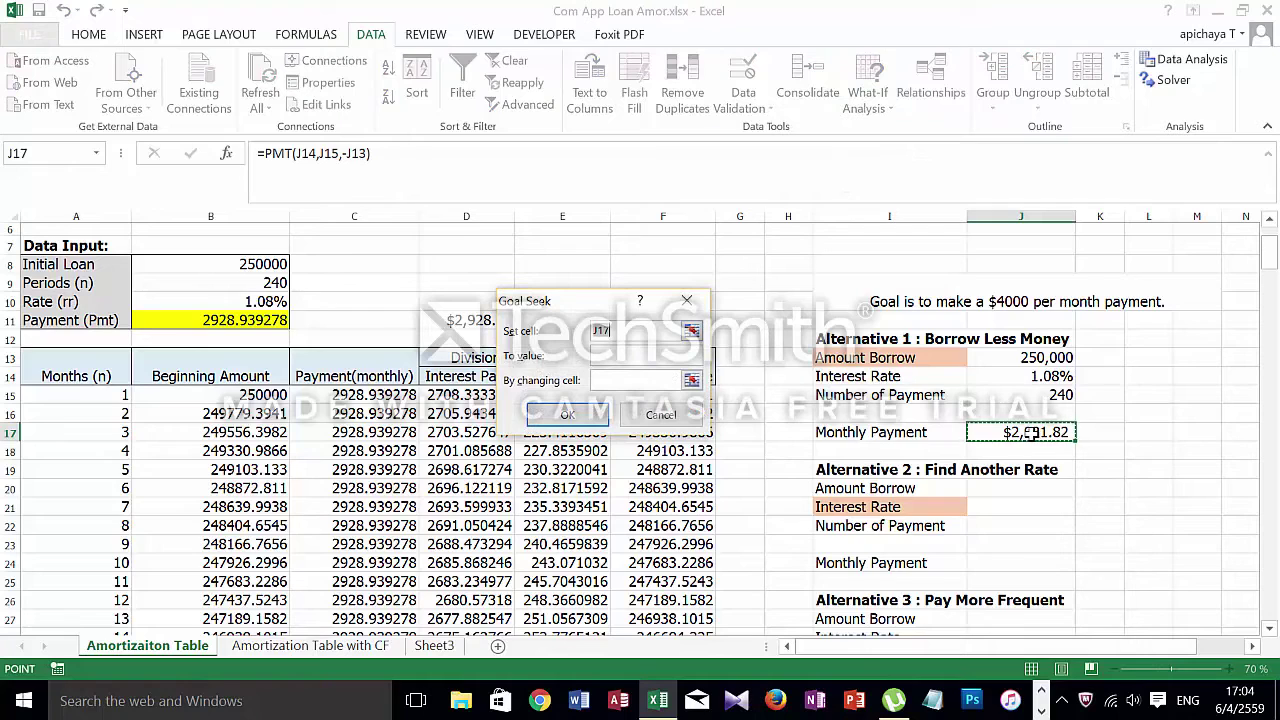
click(678, 358)
text(4000)
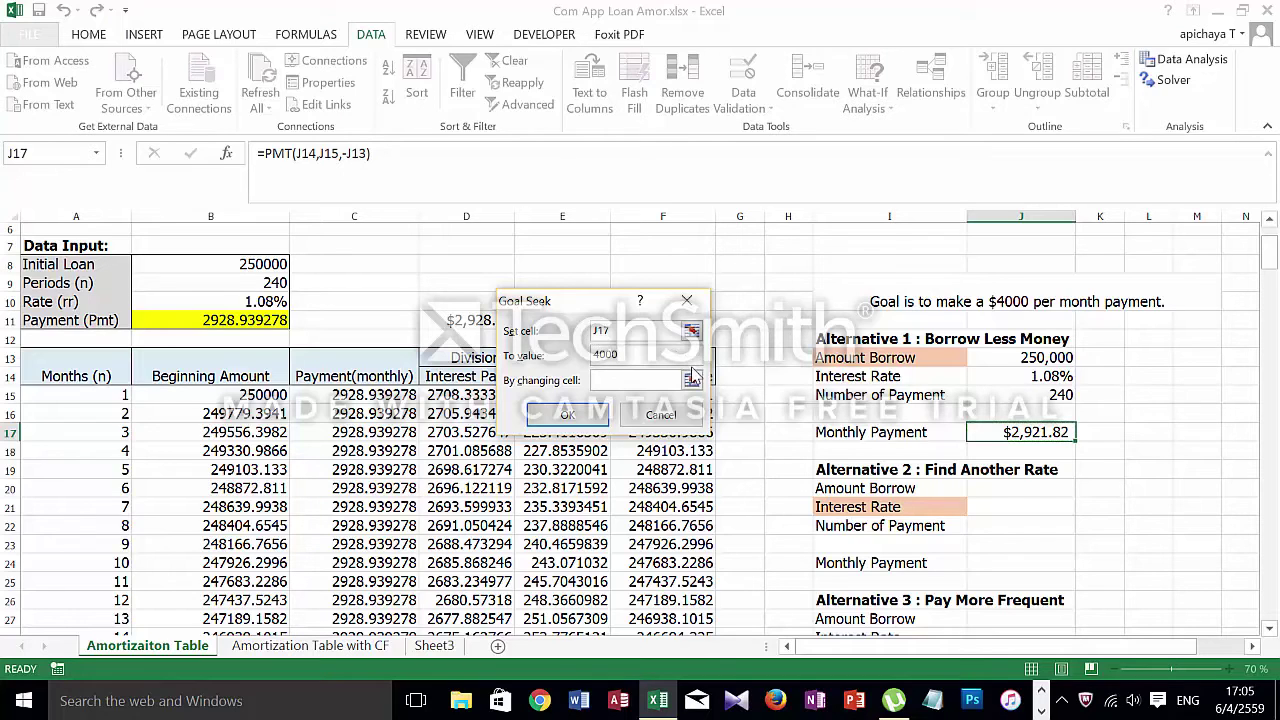
Use Alternative 1's Amount Borrow cell J13 as Goal Seek's changing cell, run it and keep the solution.
click(692, 380)
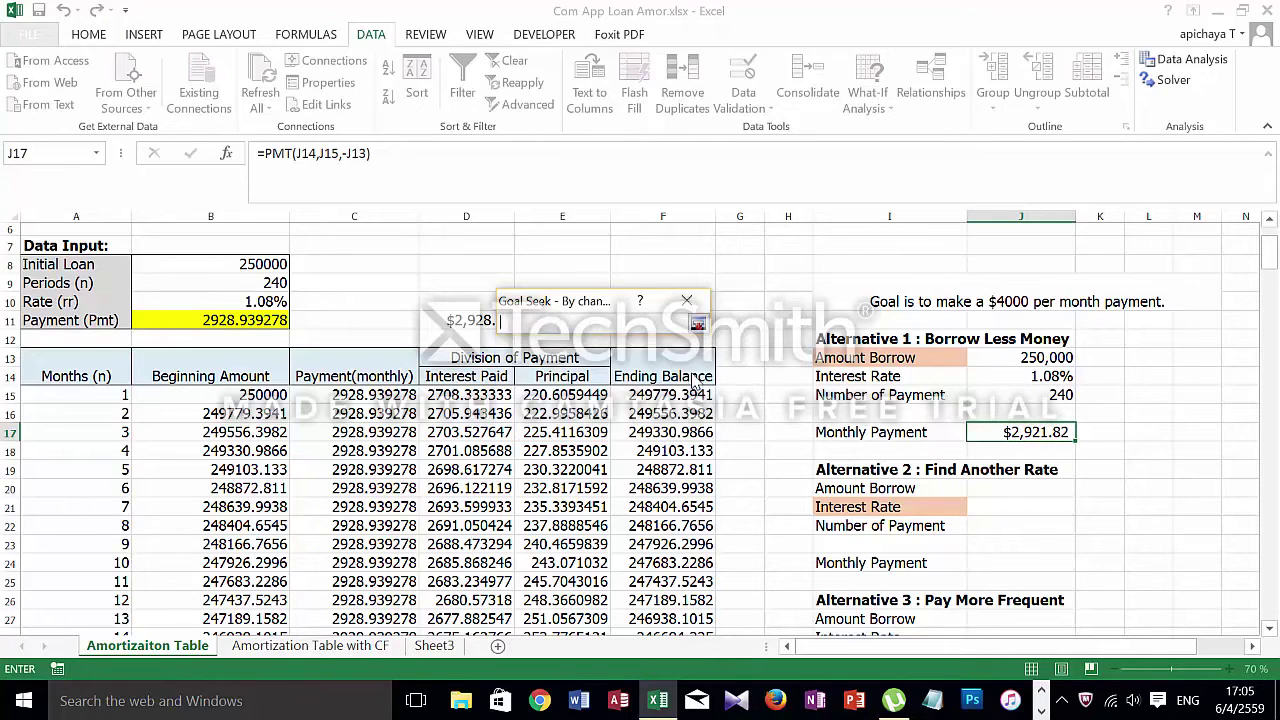
click(1012, 358)
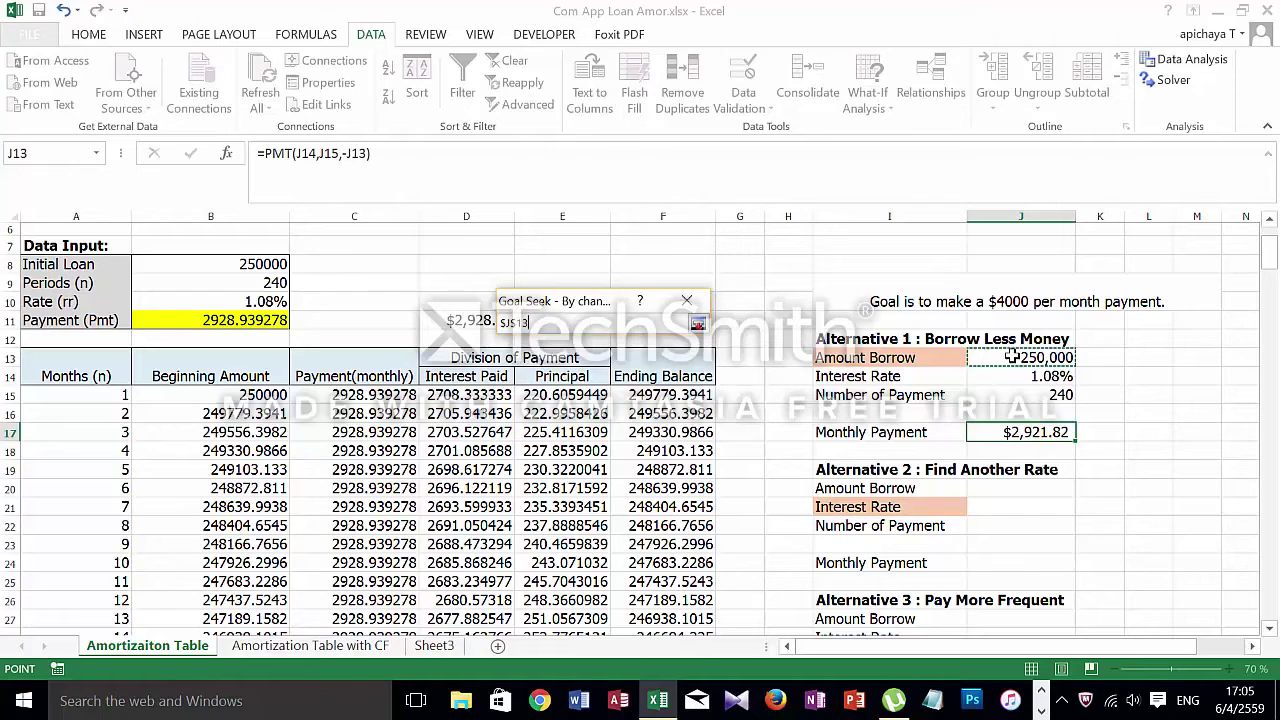
key(Return)
key(Return)
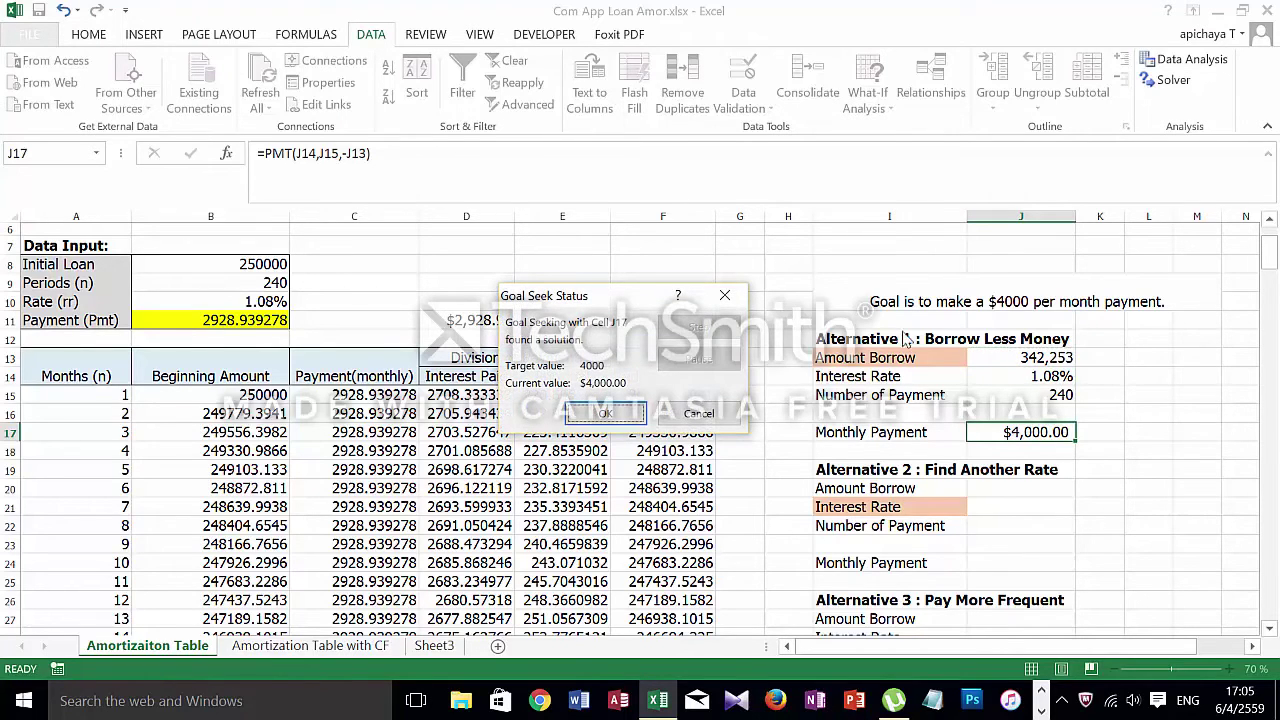
click(605, 413)
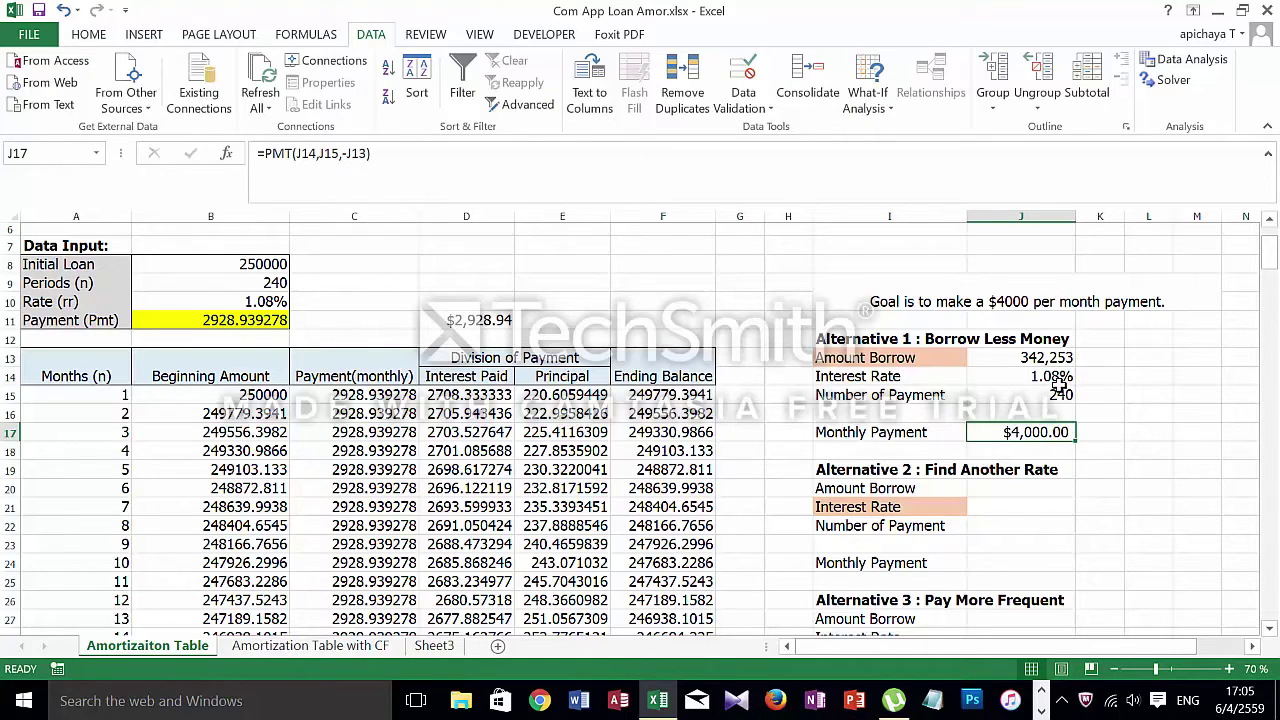
click(1041, 450)
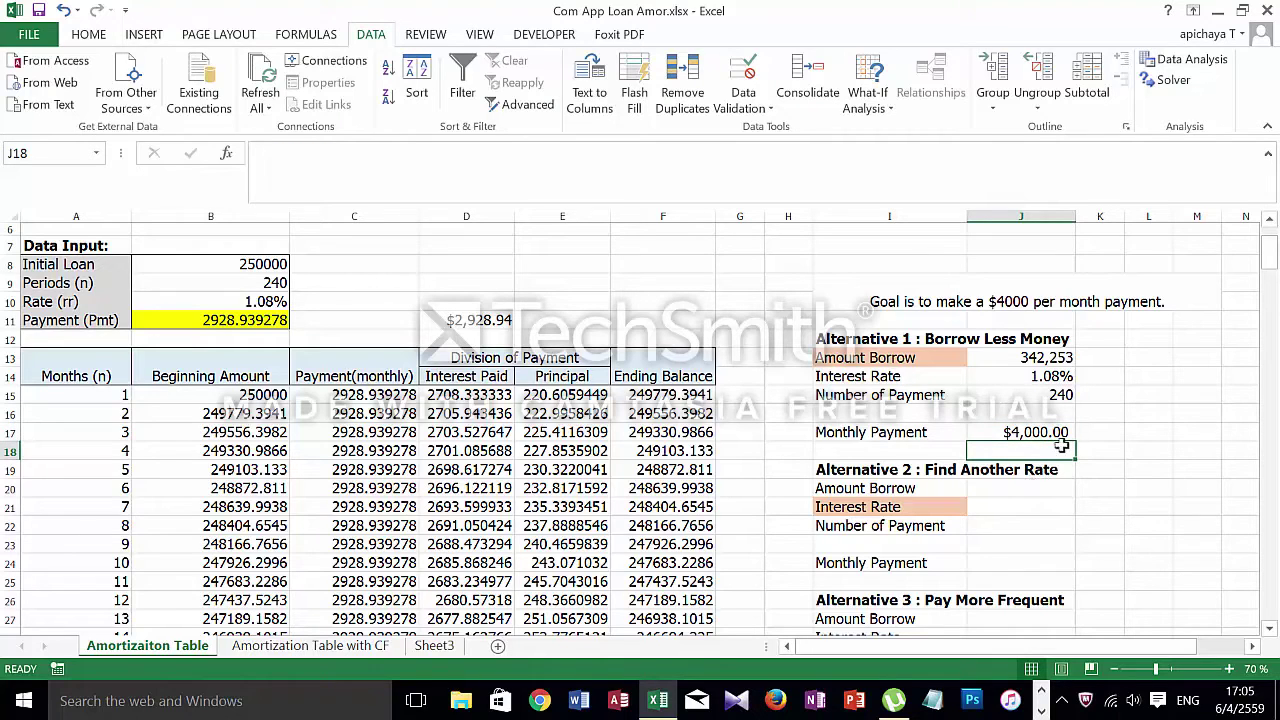
click(1116, 389)
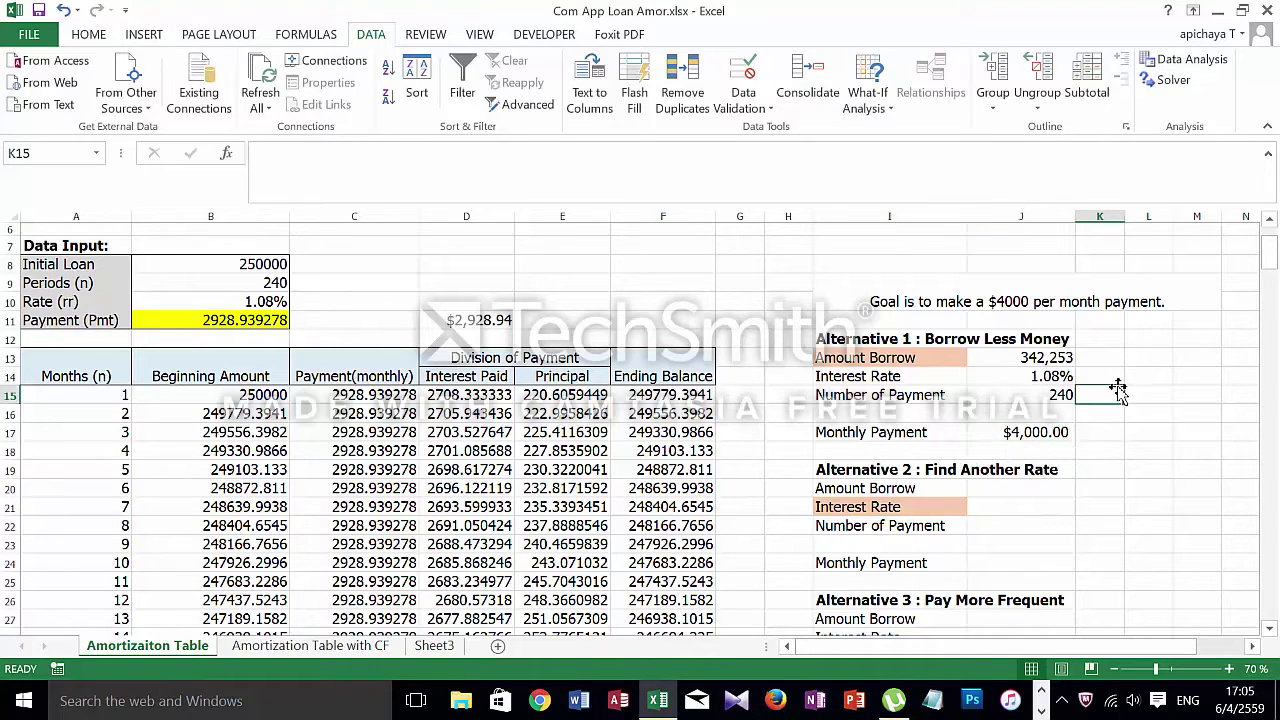
Fill in Alternative 2 with Amount Borrow 250000 in J20, Interest Rate 1.08% in J21 and Number of Payment 240 in J22.
click(1011, 495)
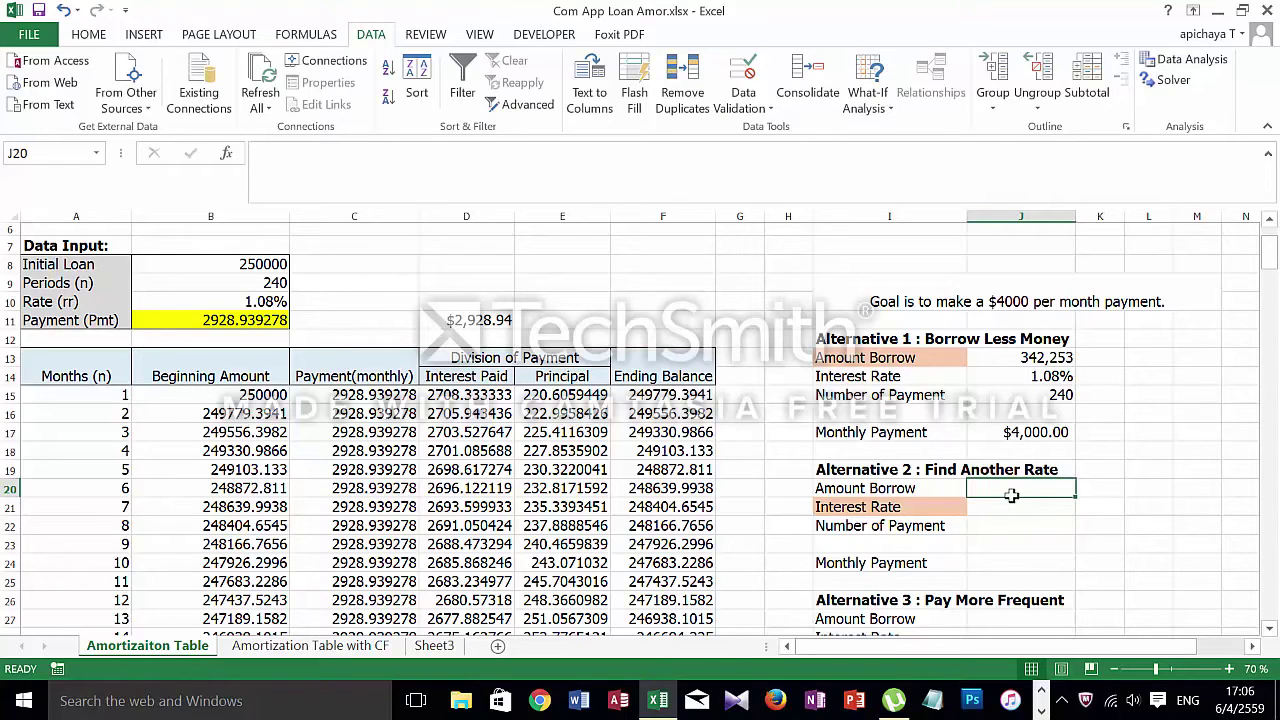
text(25)
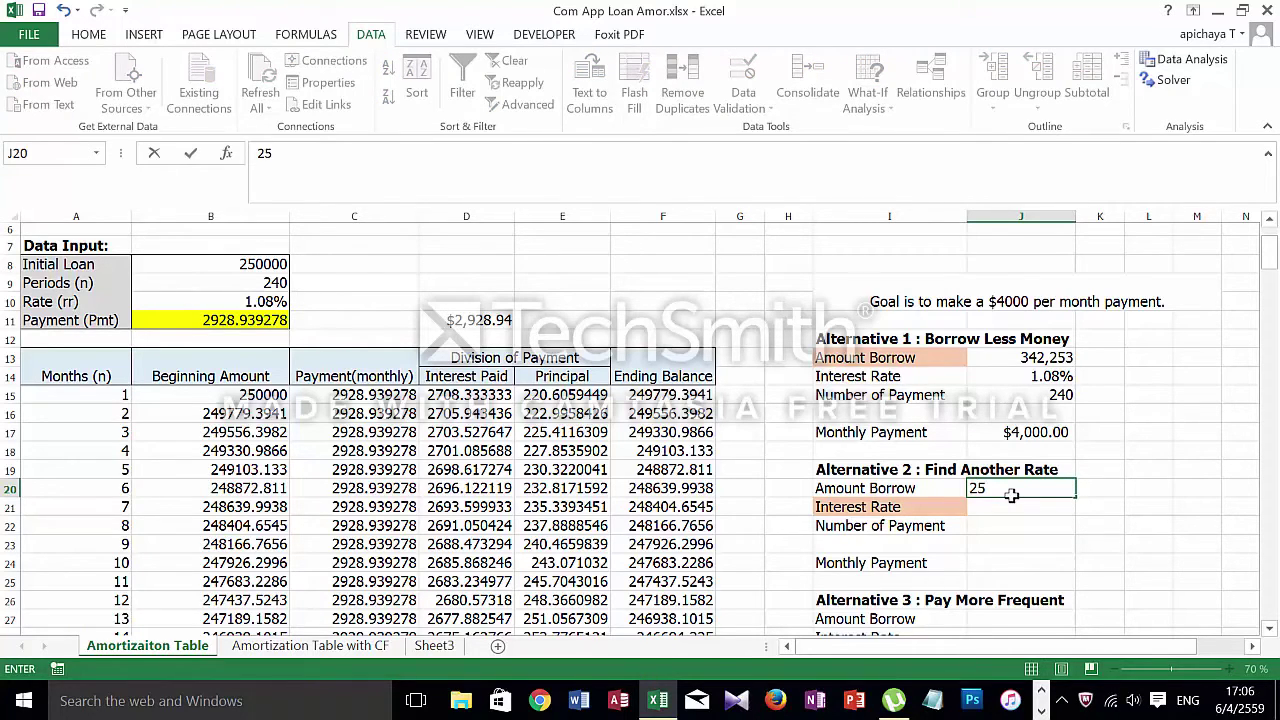
text(0000)
key(Return)
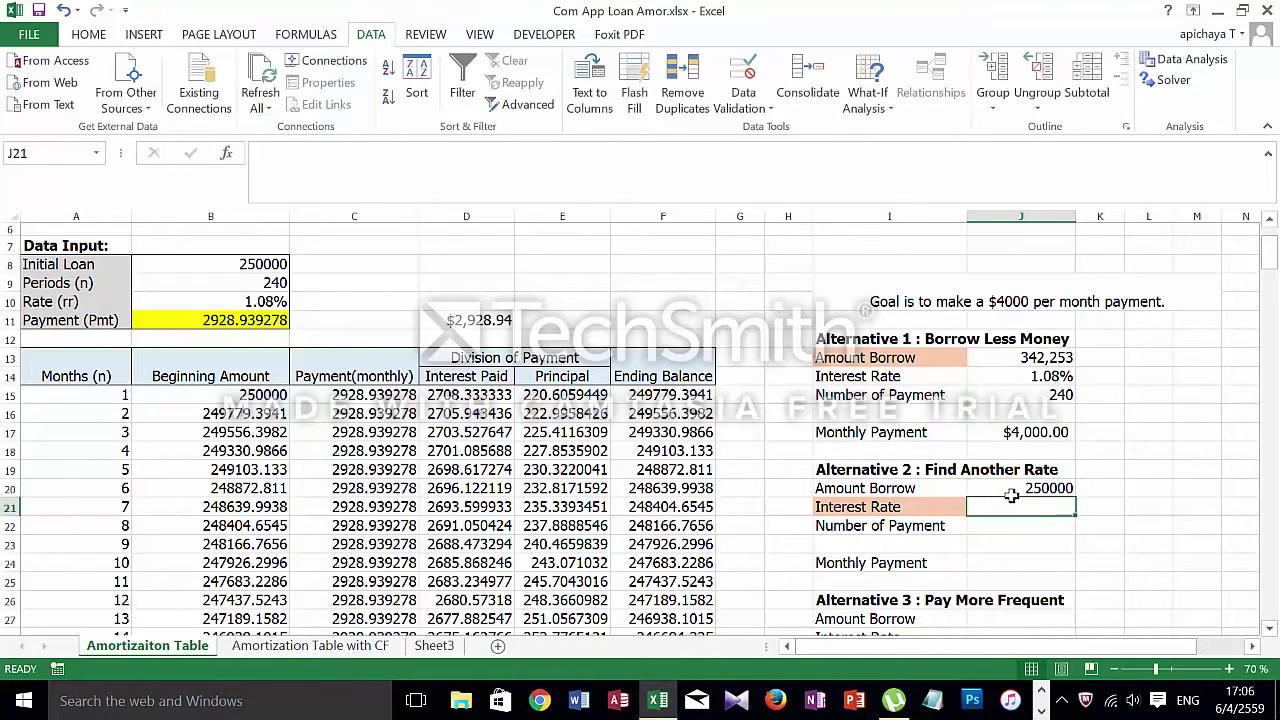
text(1)
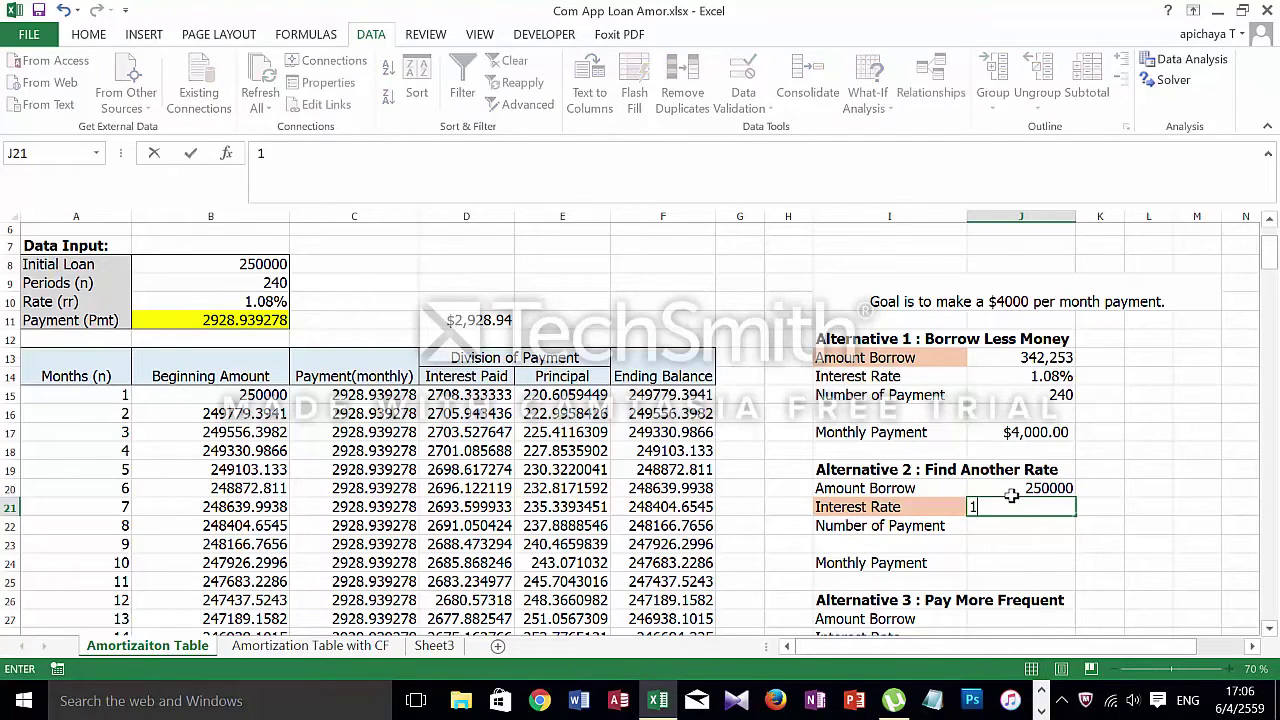
text(.08%)
key(Return)
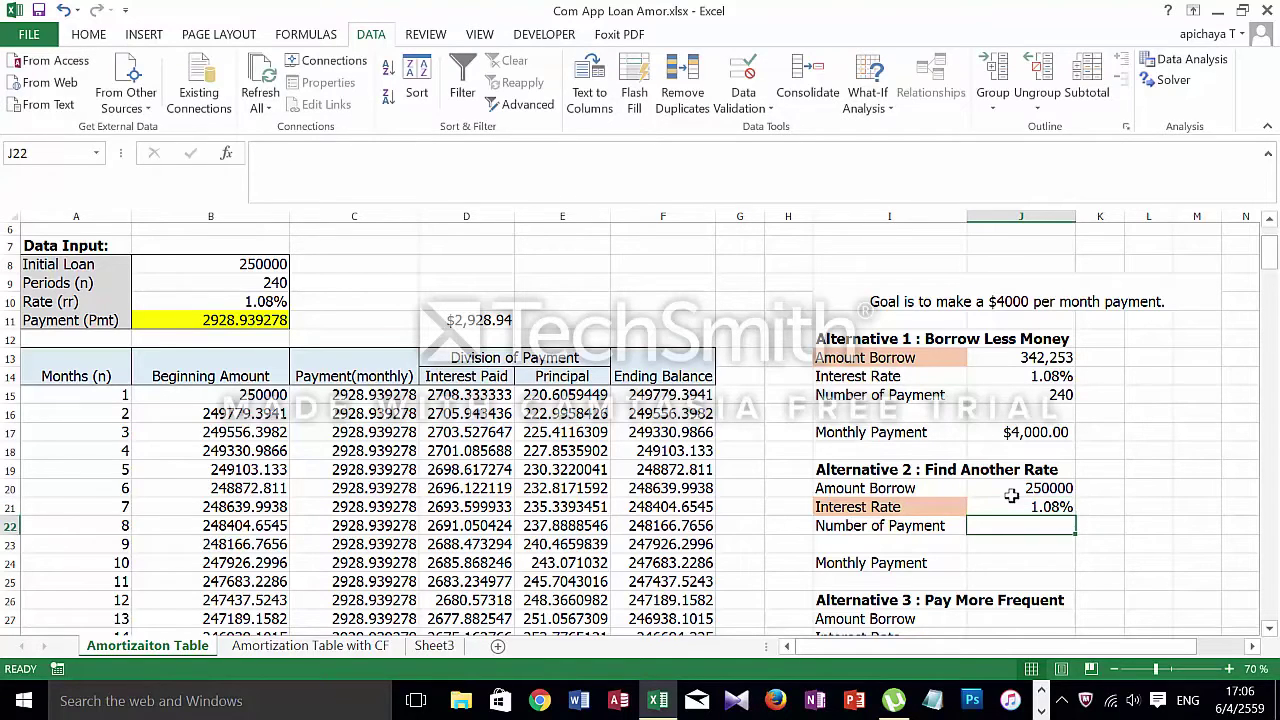
text(240)
key(Return)
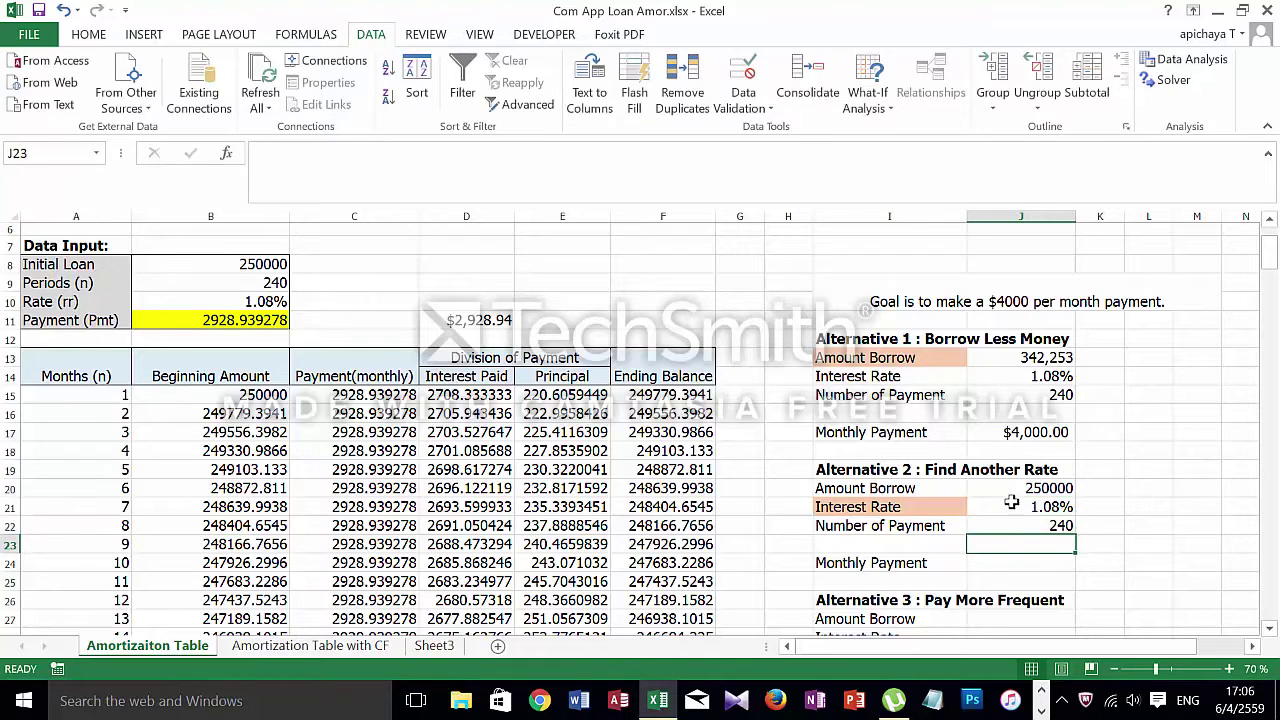
Calculate Alternative 2's Monthly Payment in J24 with the formula =PMT(J21,J22,-J20).
click(1004, 558)
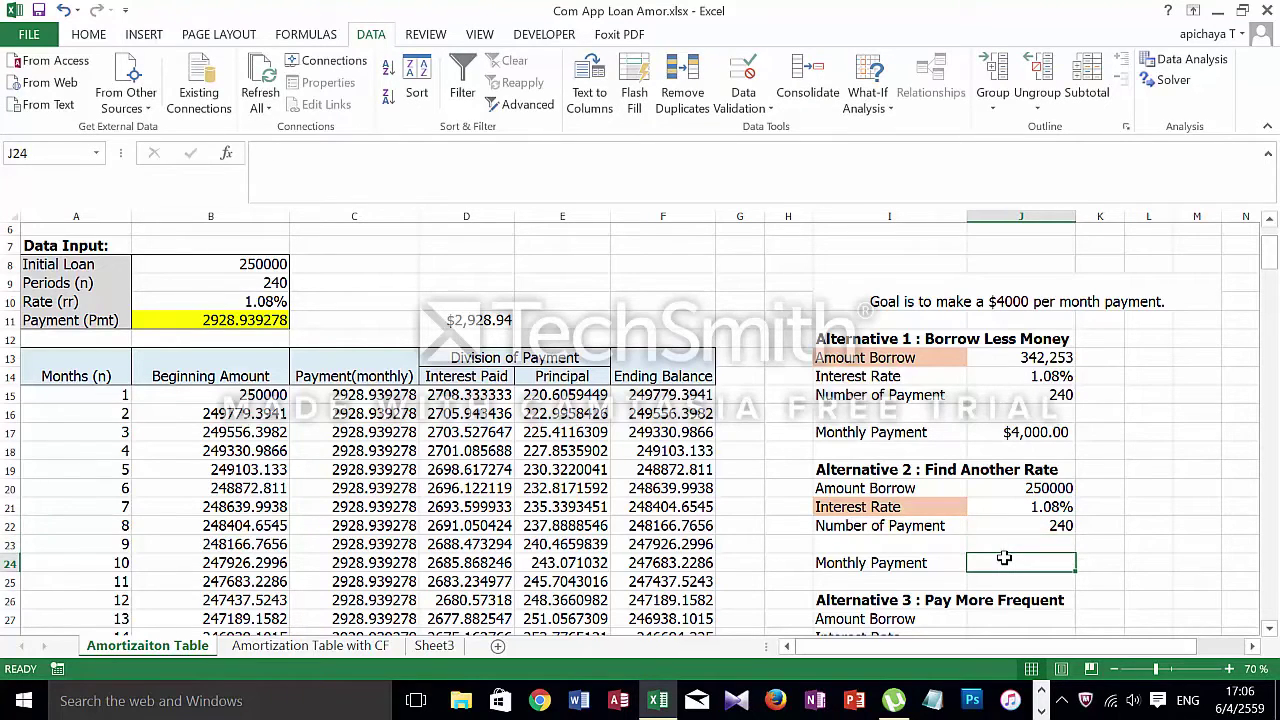
text(=)
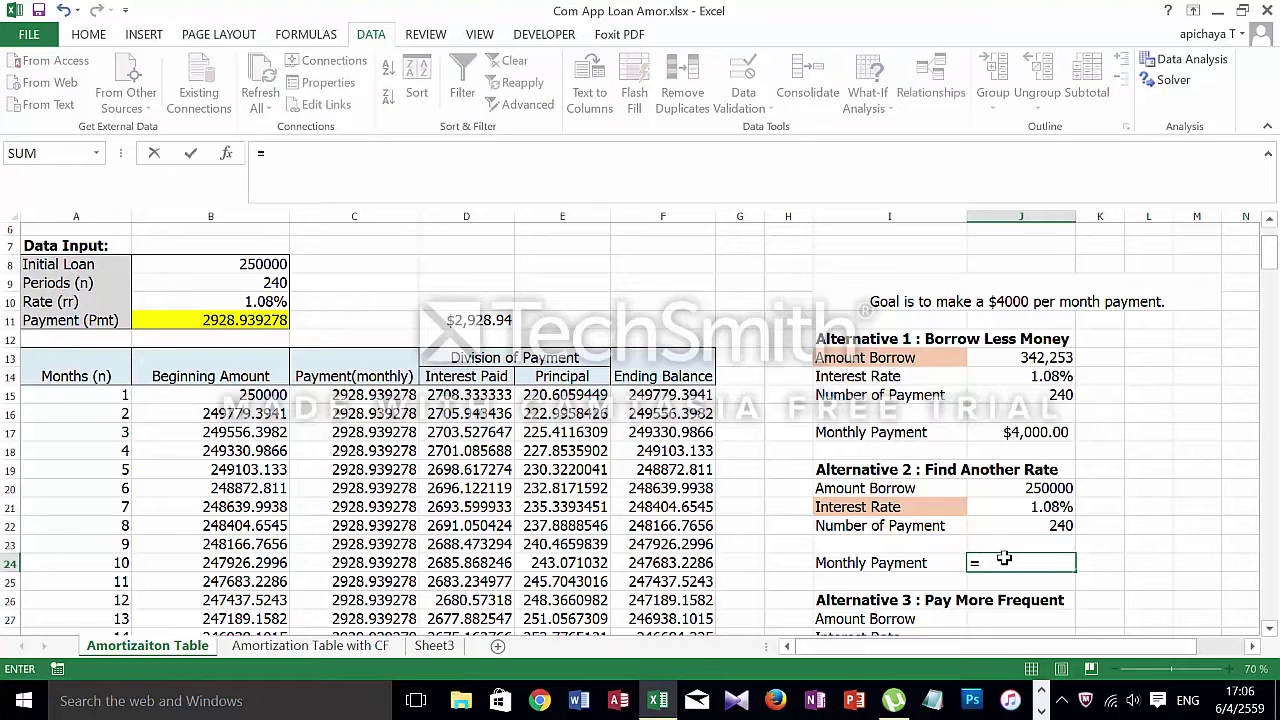
text(pmt)
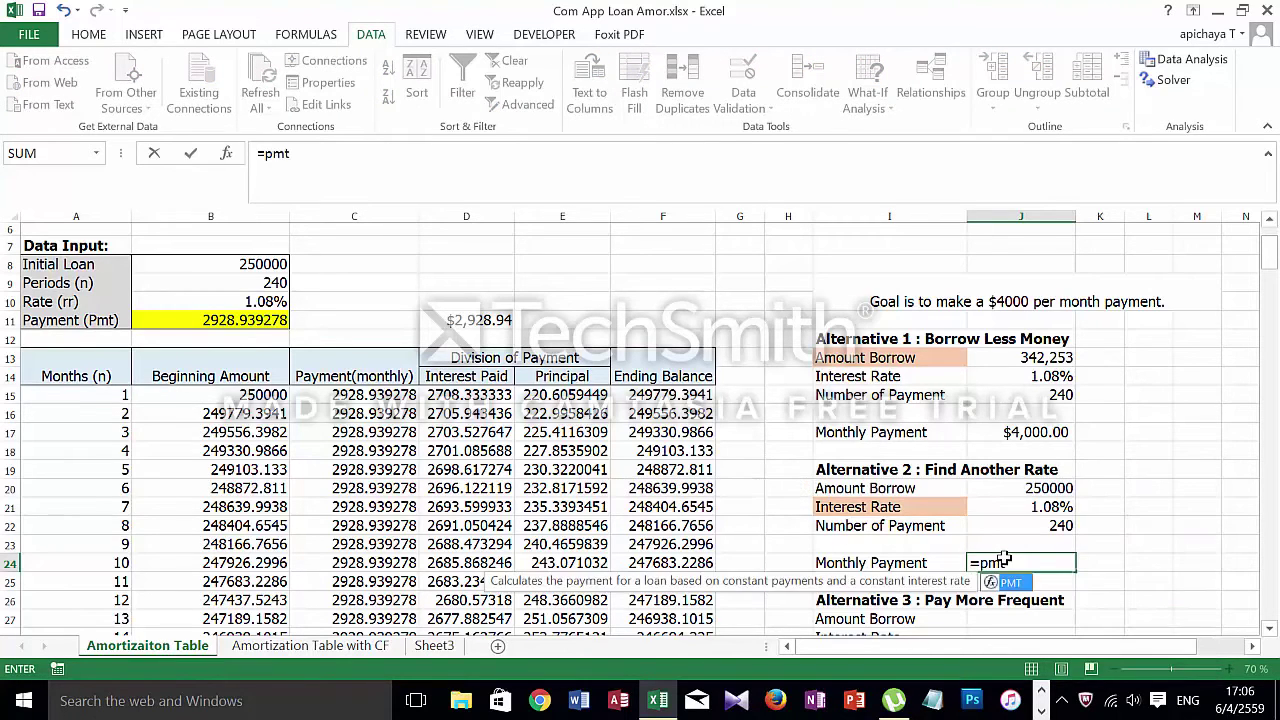
key(Tab)
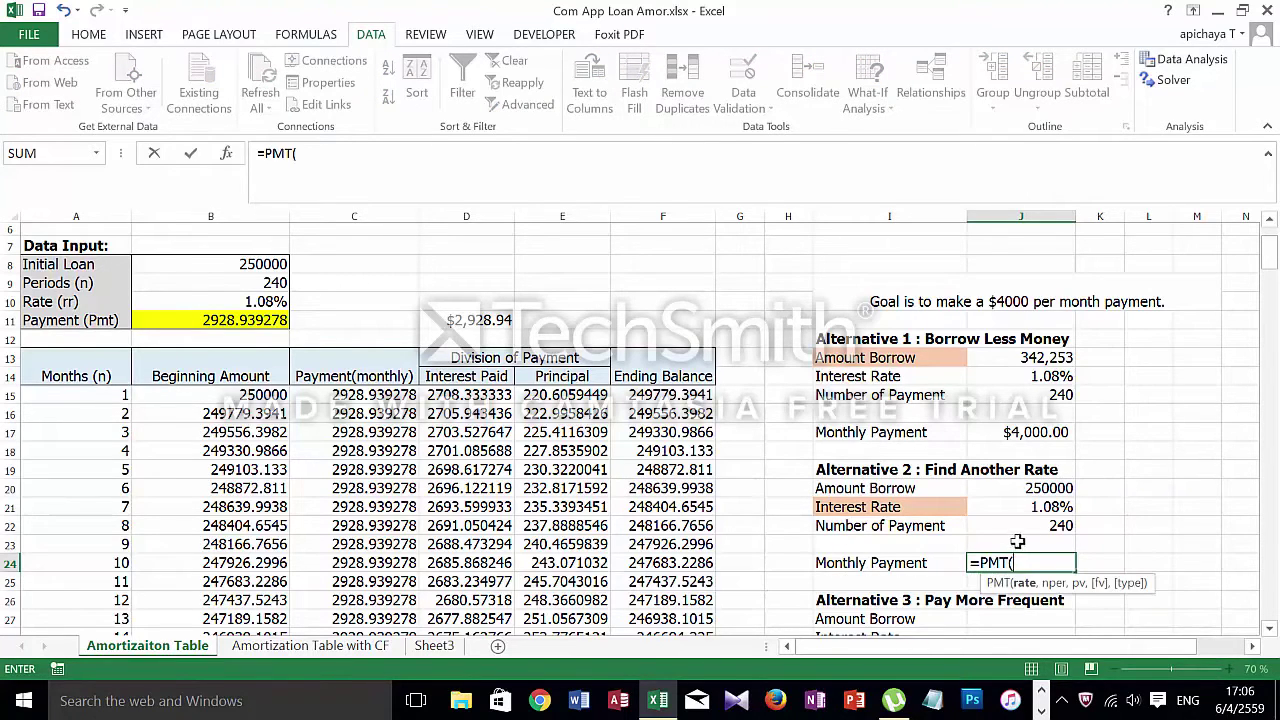
click(1040, 510)
text(,)
click(1032, 521)
text(,)
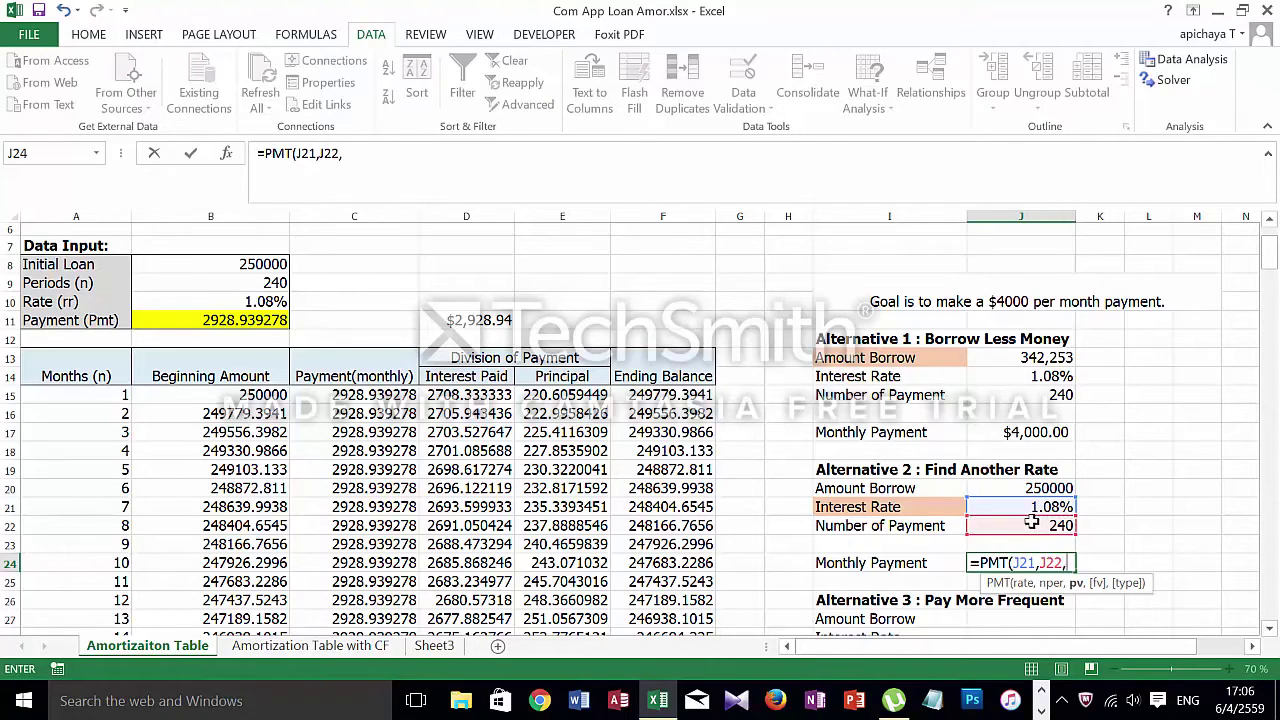
text(-)
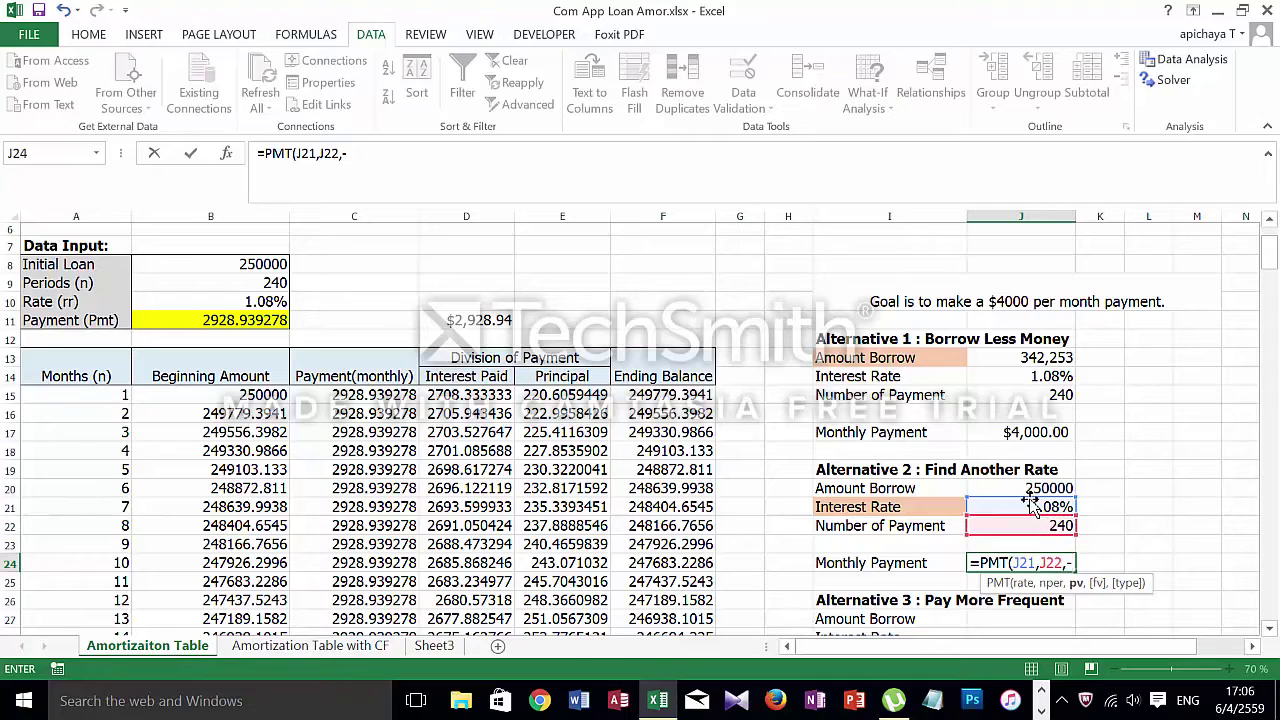
click(1030, 488)
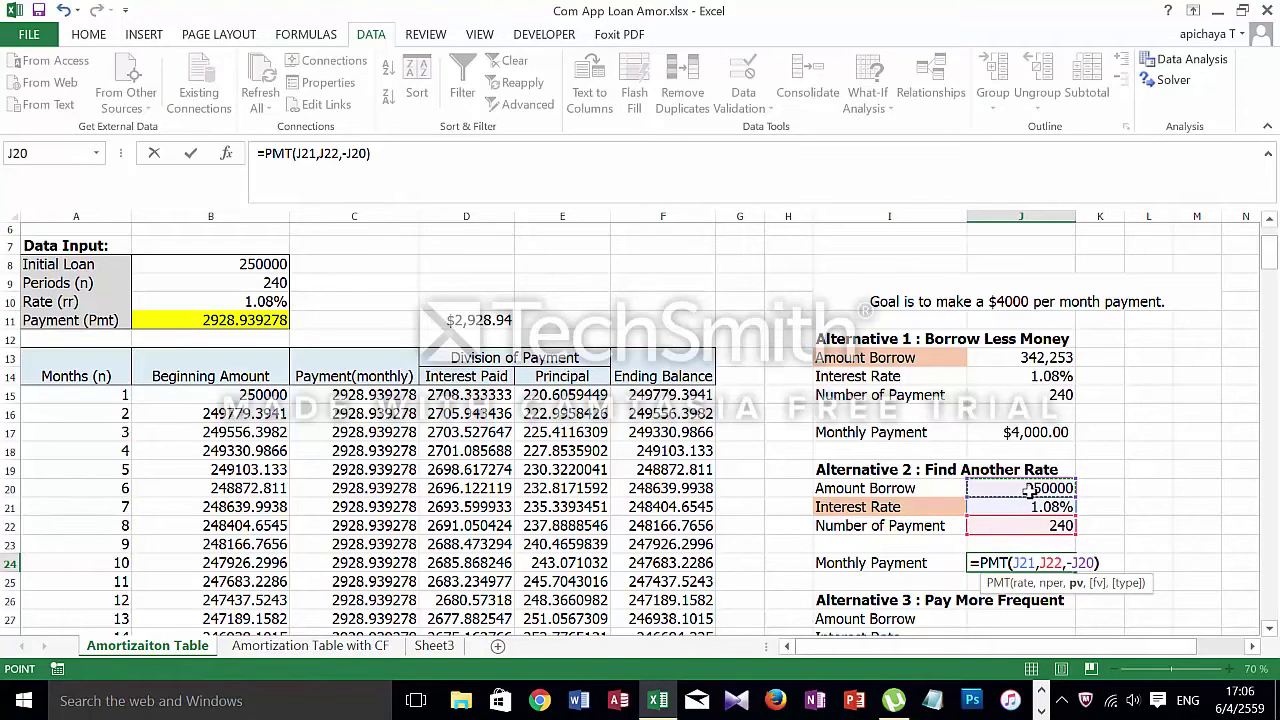
text())
key(Return)
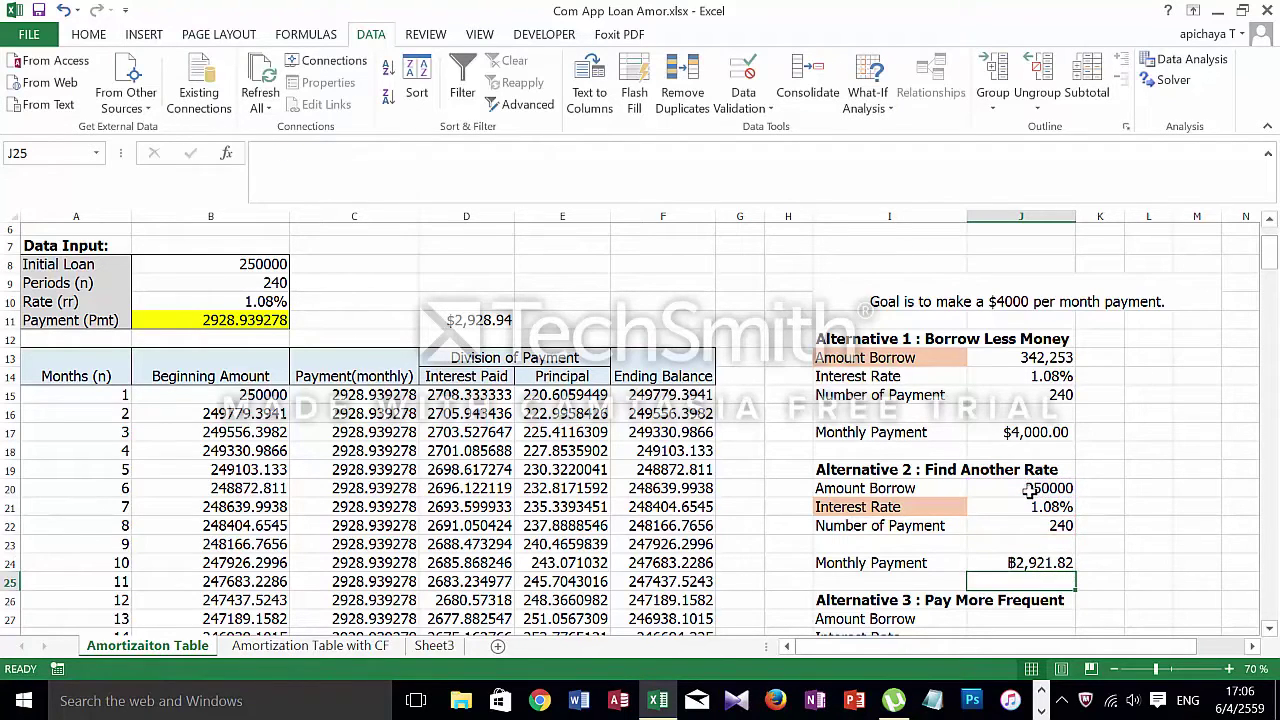
Copy the dollar currency format from Alternative 1's Monthly Payment J17 onto Alternative 2's Monthly Payment J24.
click(1009, 556)
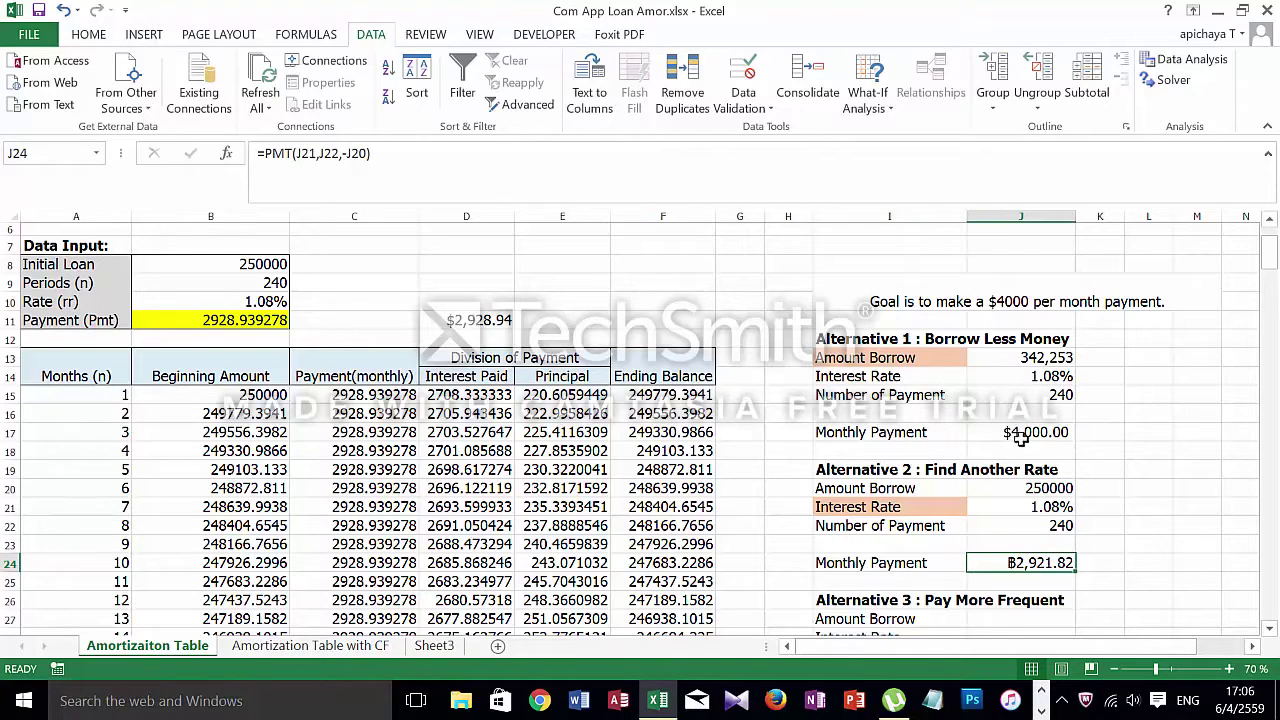
key(Up)
key(Up)
key(Up)
key(Up)
key(Up)
key(Up)
key(Up)
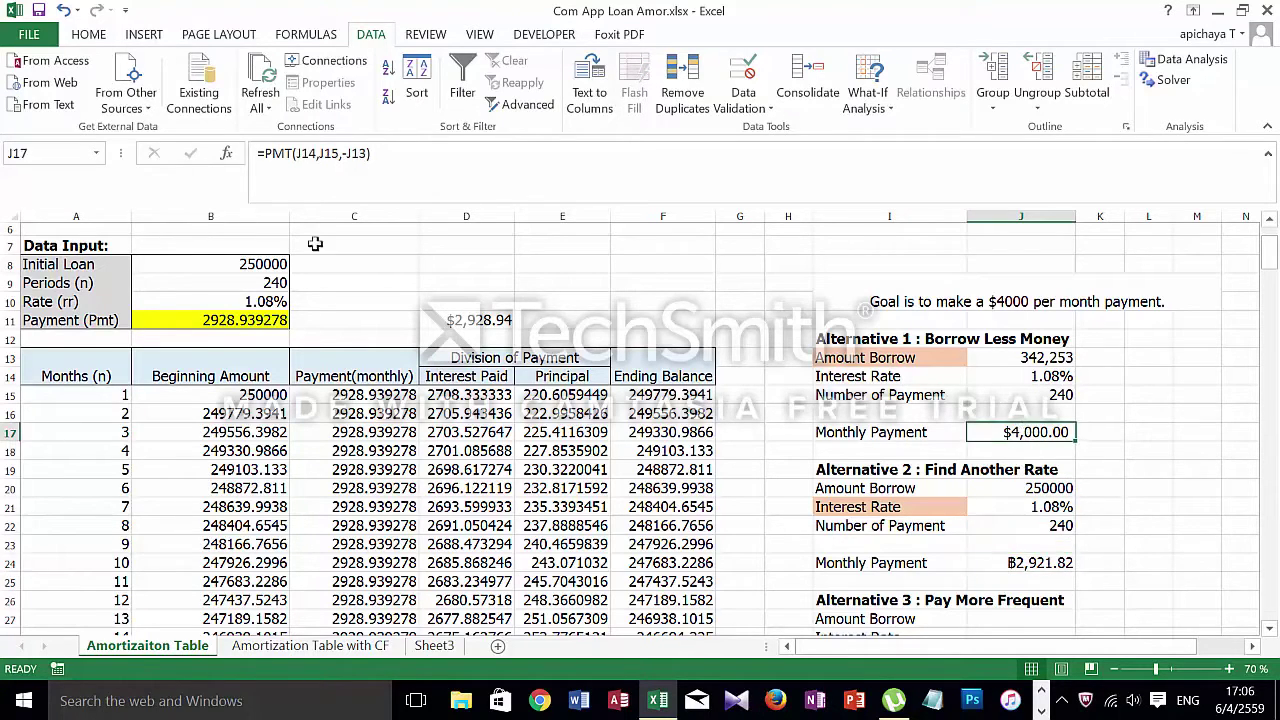
click(88, 34)
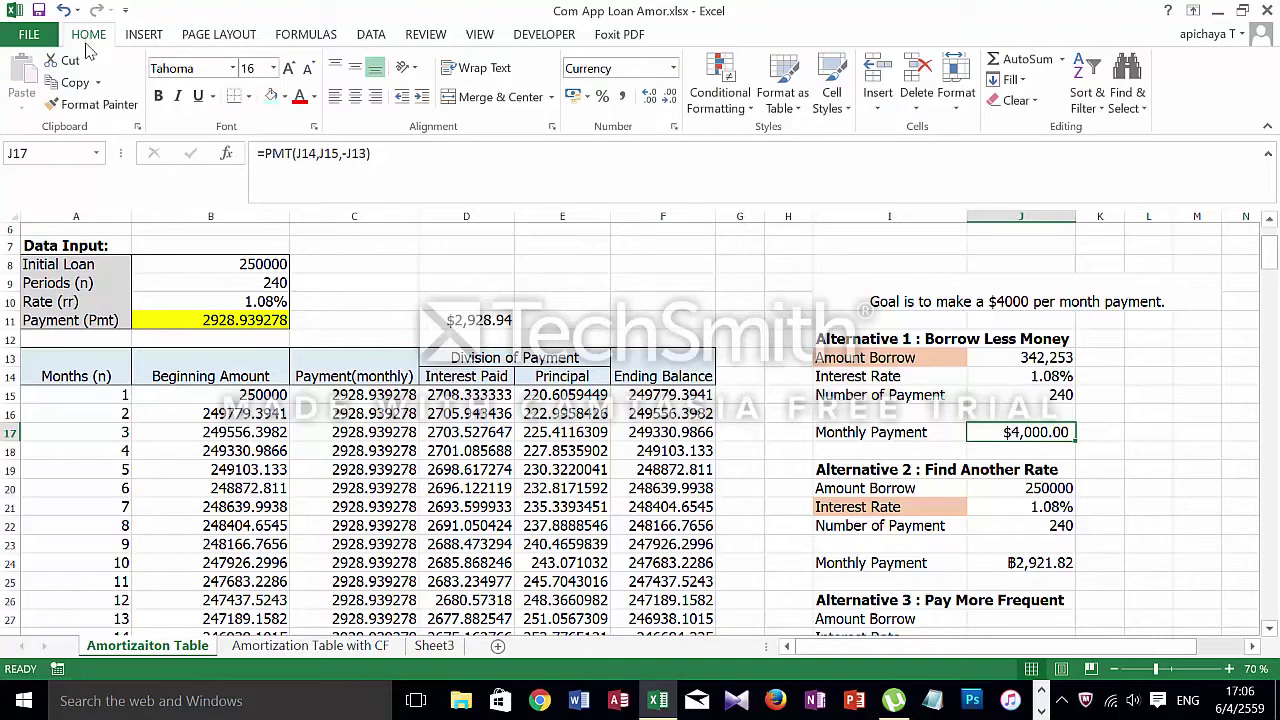
click(84, 112)
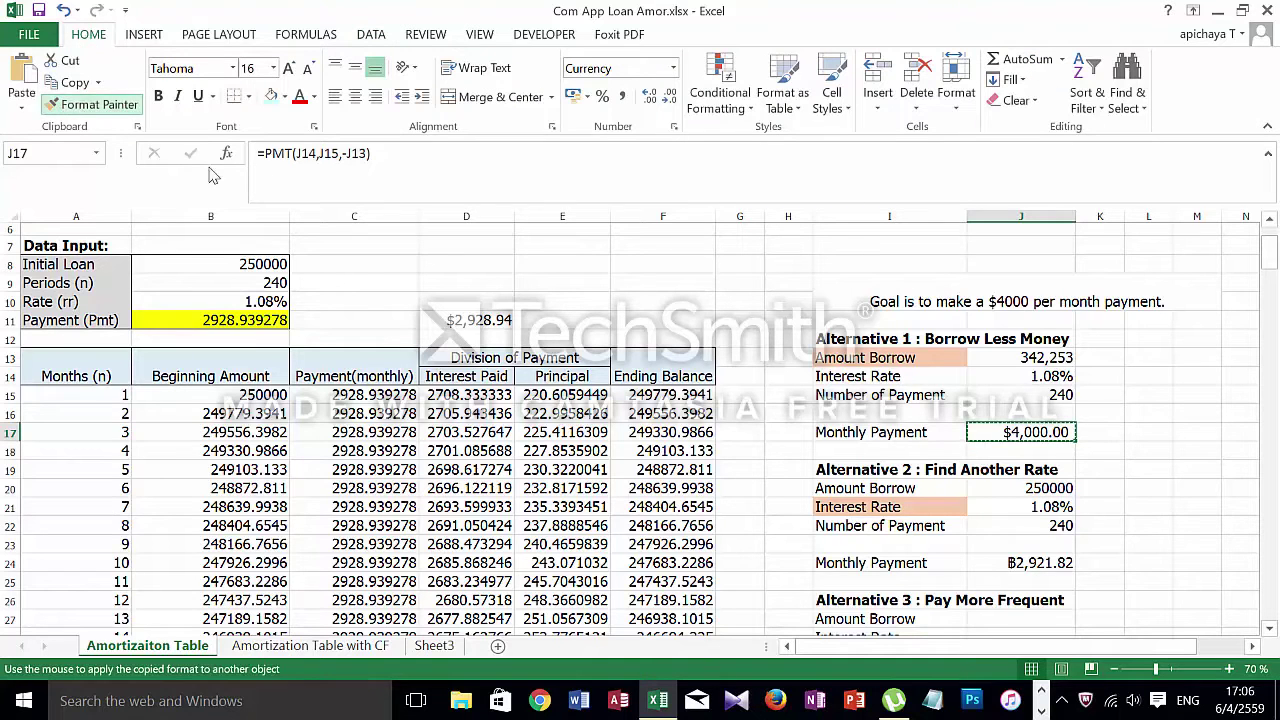
click(1015, 566)
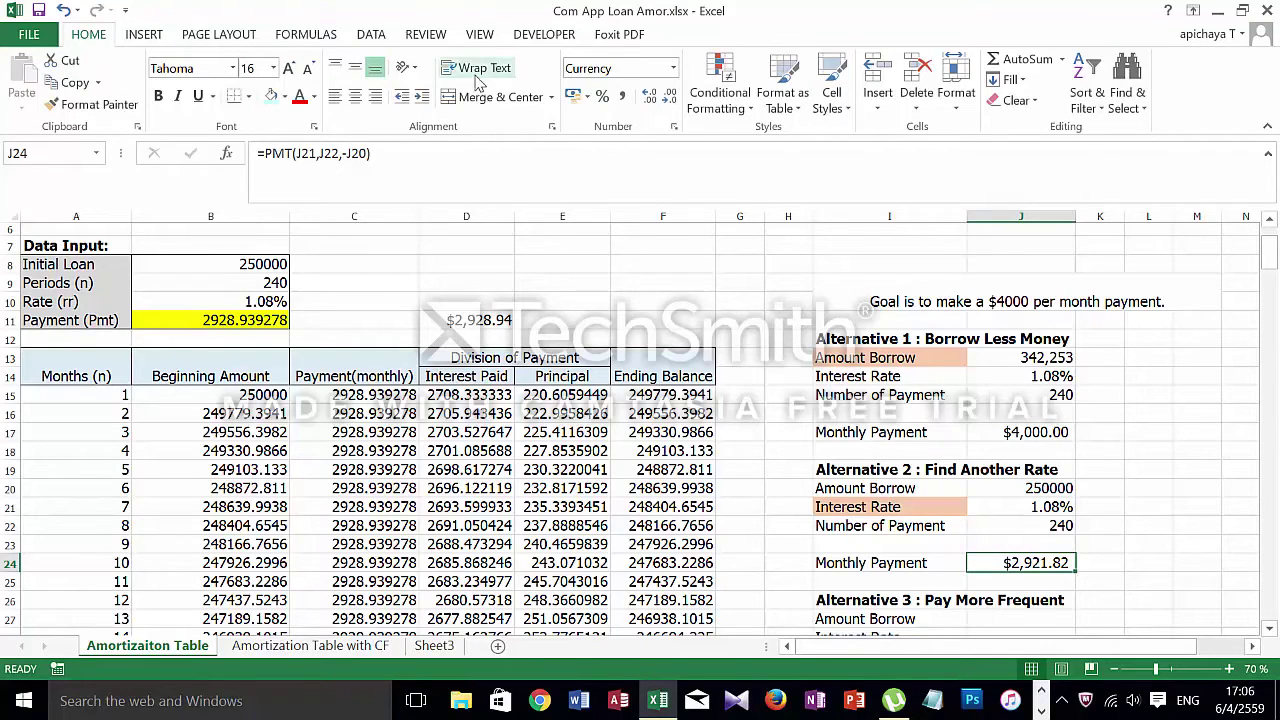
Start Goal Seek with Alternative 2's Monthly Payment J24 as the set cell and a target value of 4000.
click(482, 34)
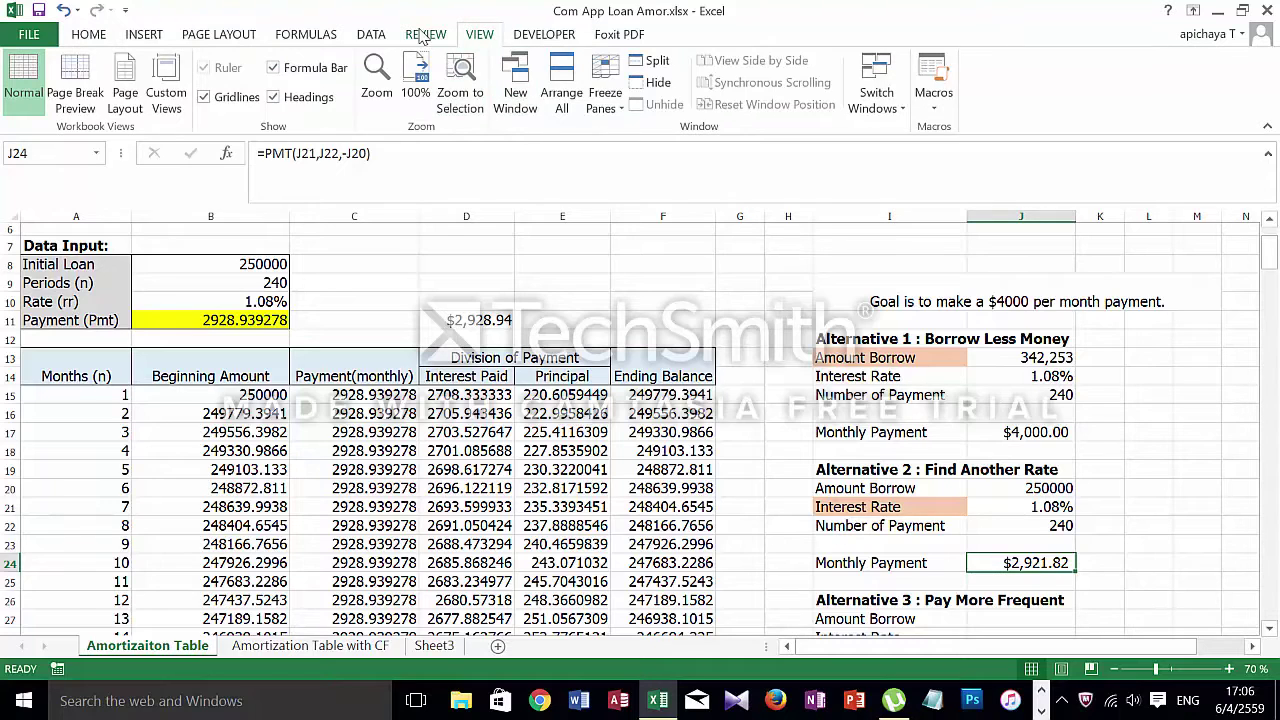
click(370, 34)
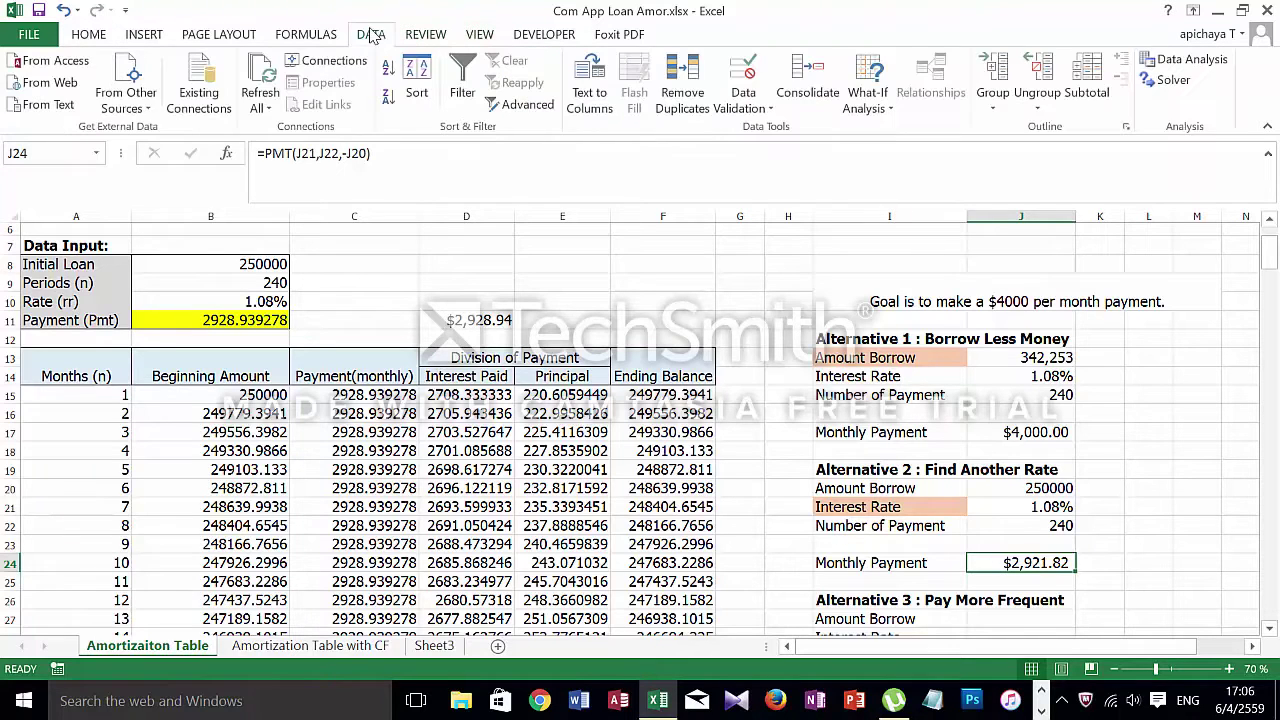
click(868, 100)
click(880, 154)
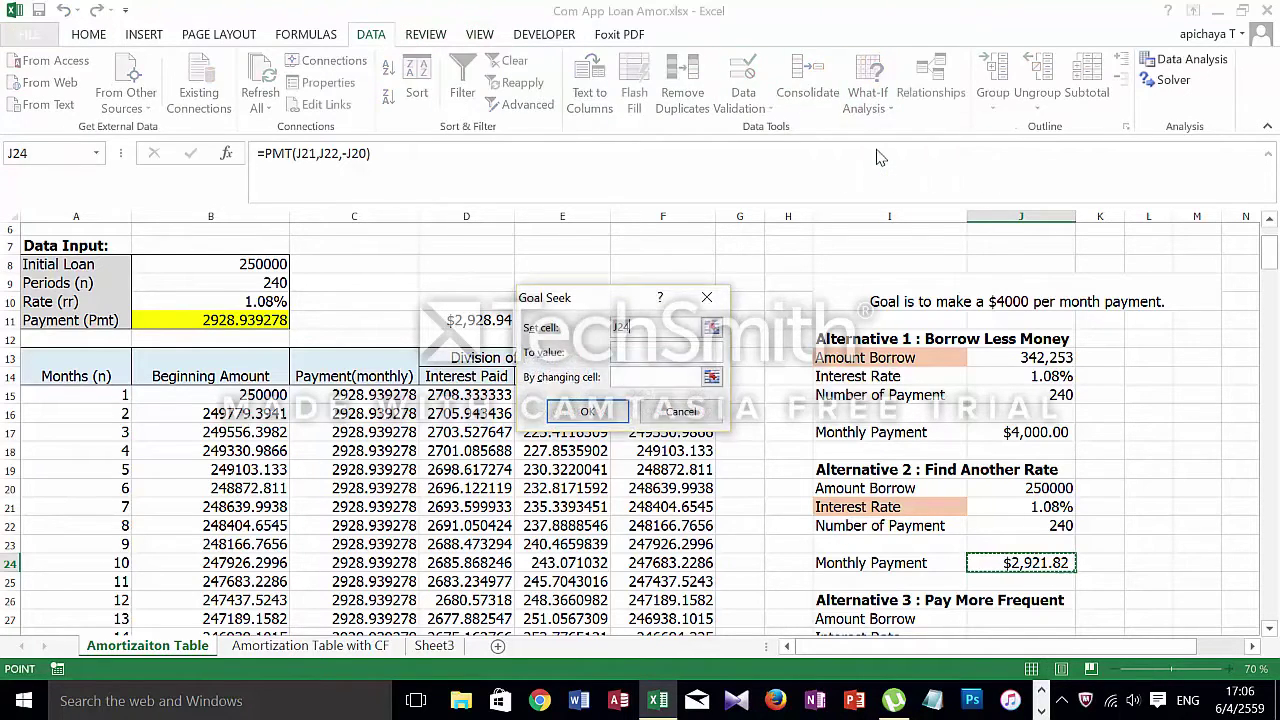
click(707, 355)
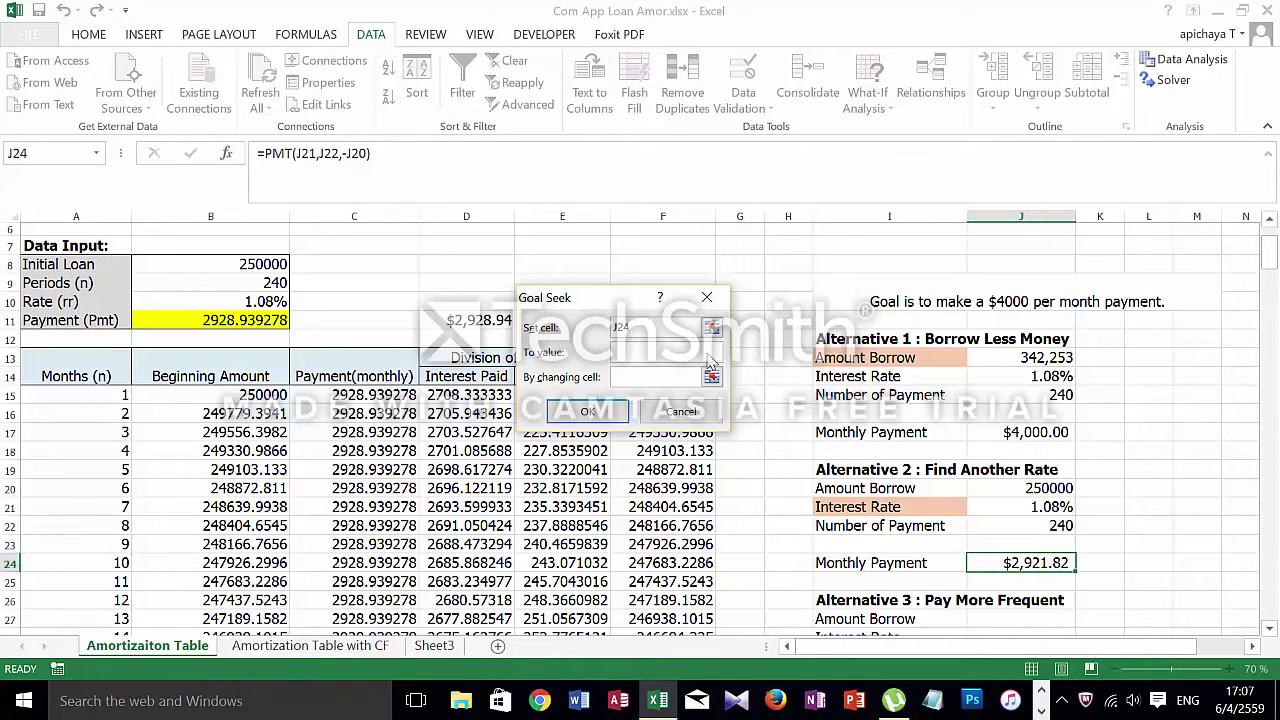
text(4000)
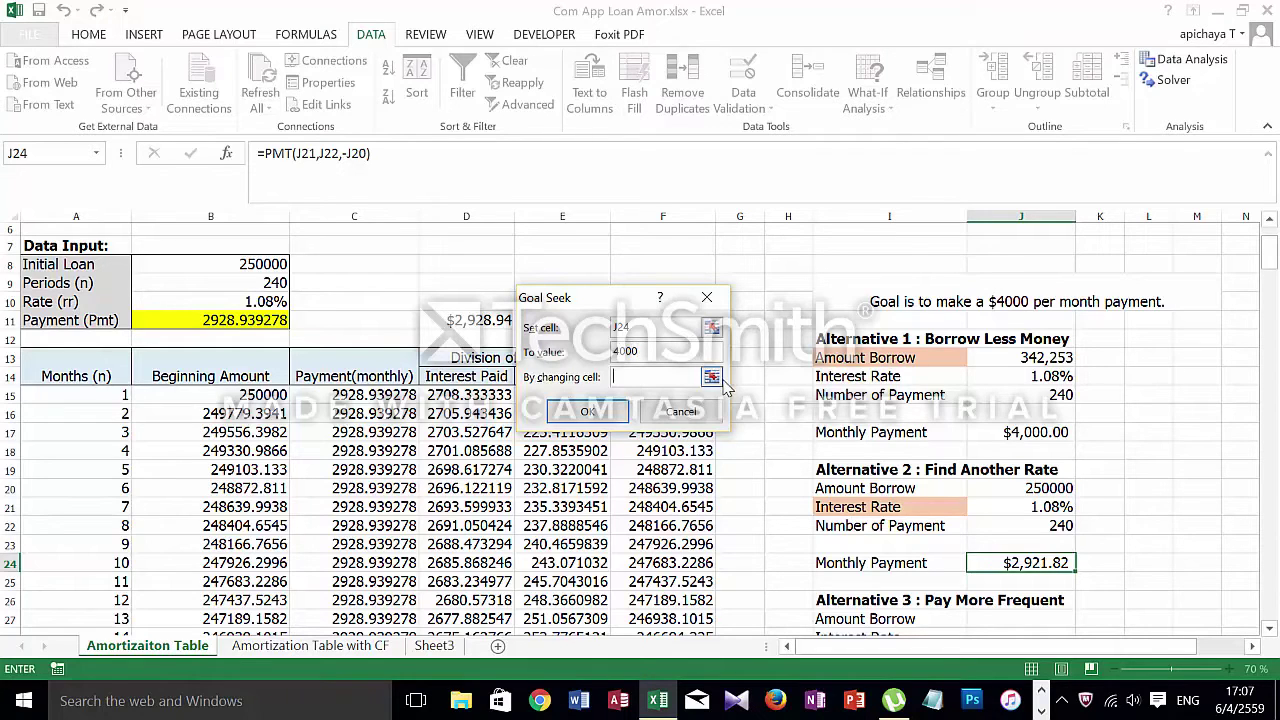
Use Alternative 2's Interest Rate cell J21 as Goal Seek's changing cell, run it and keep the solution.
click(711, 376)
click(975, 506)
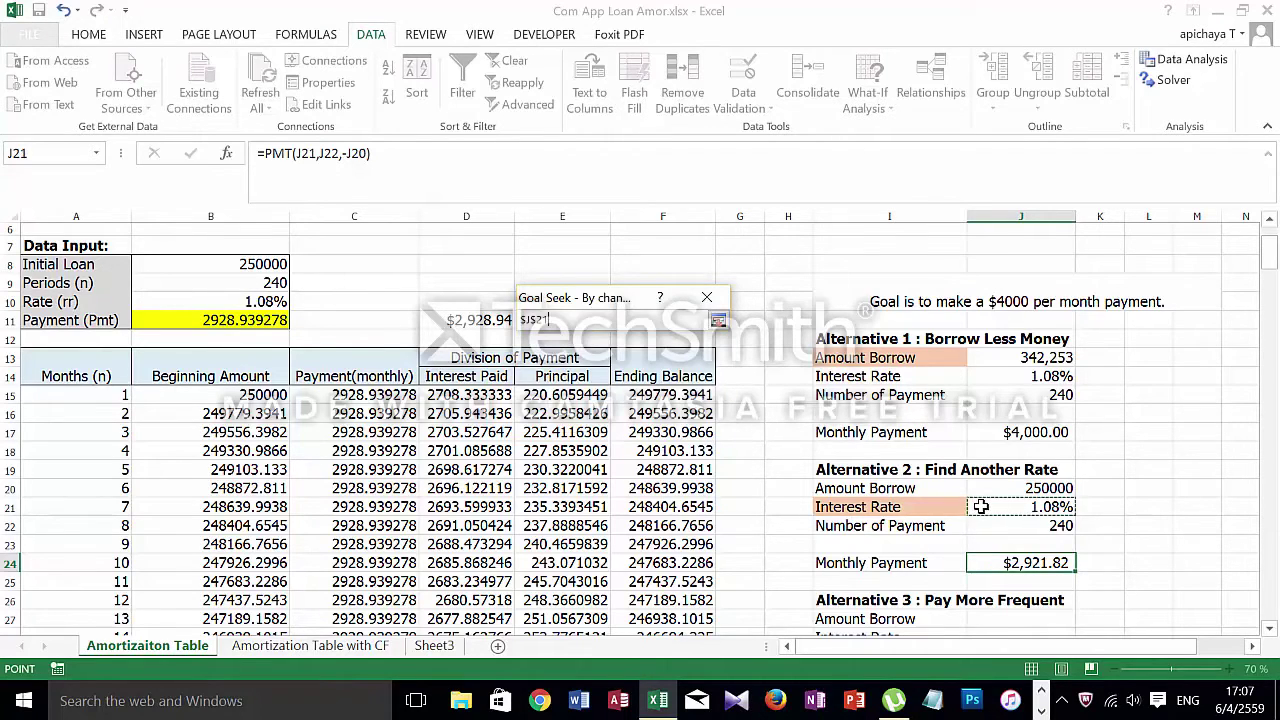
click(718, 320)
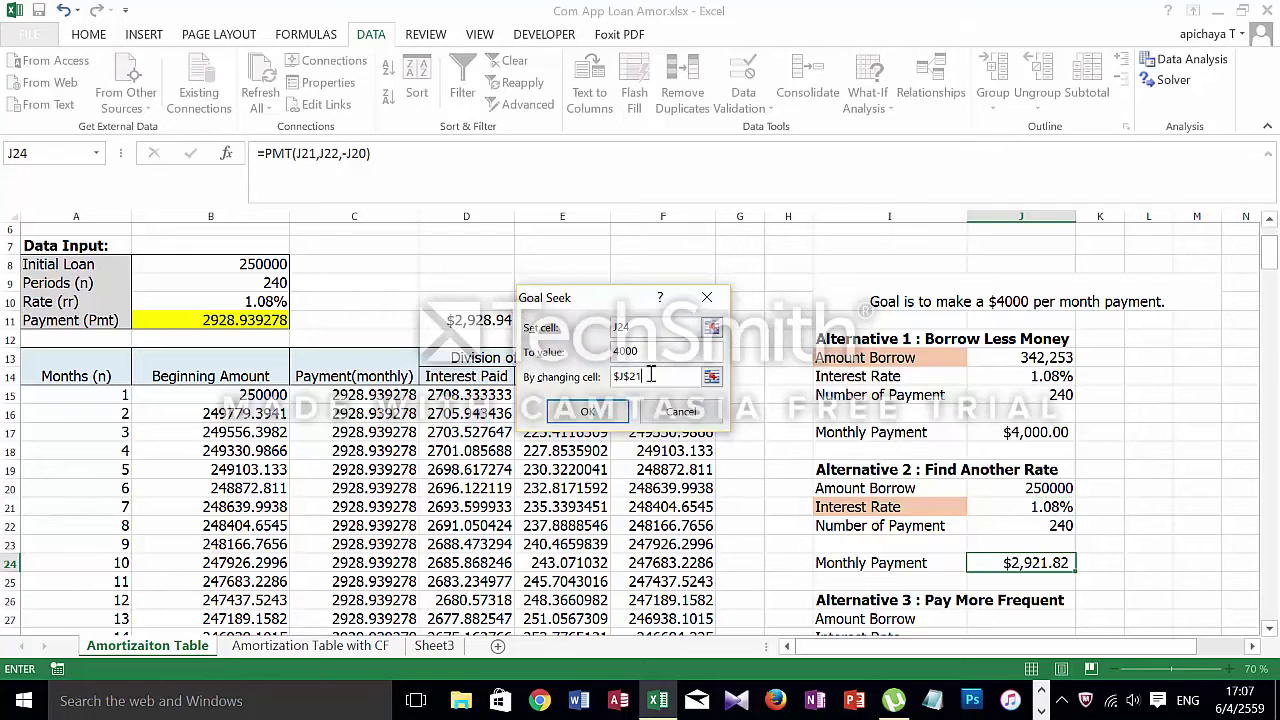
click(598, 416)
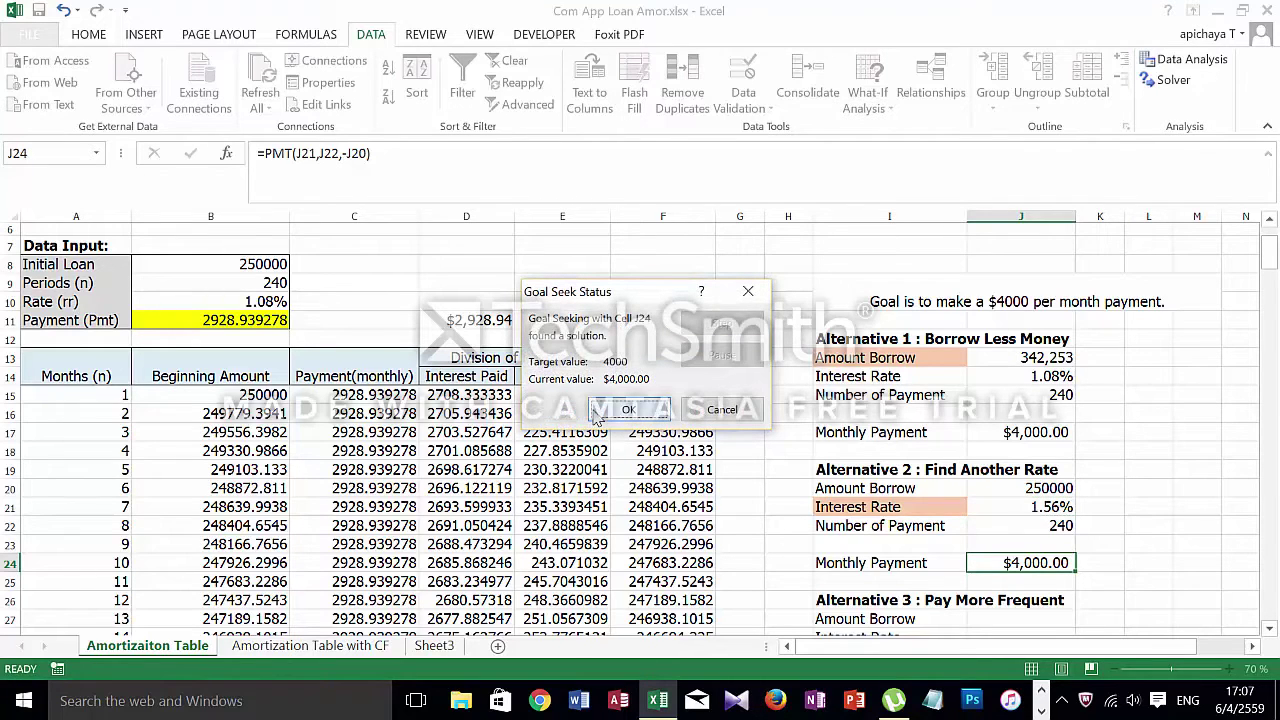
click(612, 410)
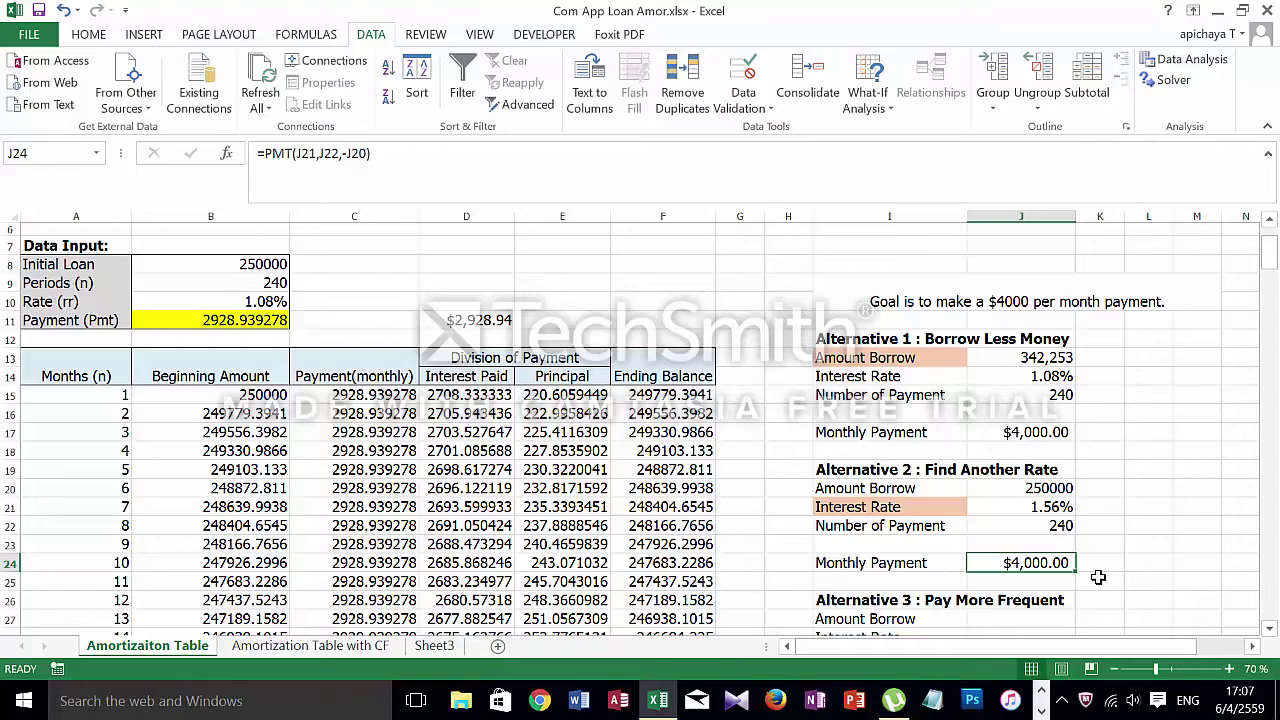
Change the Alternative 3 heading in I26 to read "Alternative 3 : Pay Less Frequent".
scroll(1098, 577, down, 3)
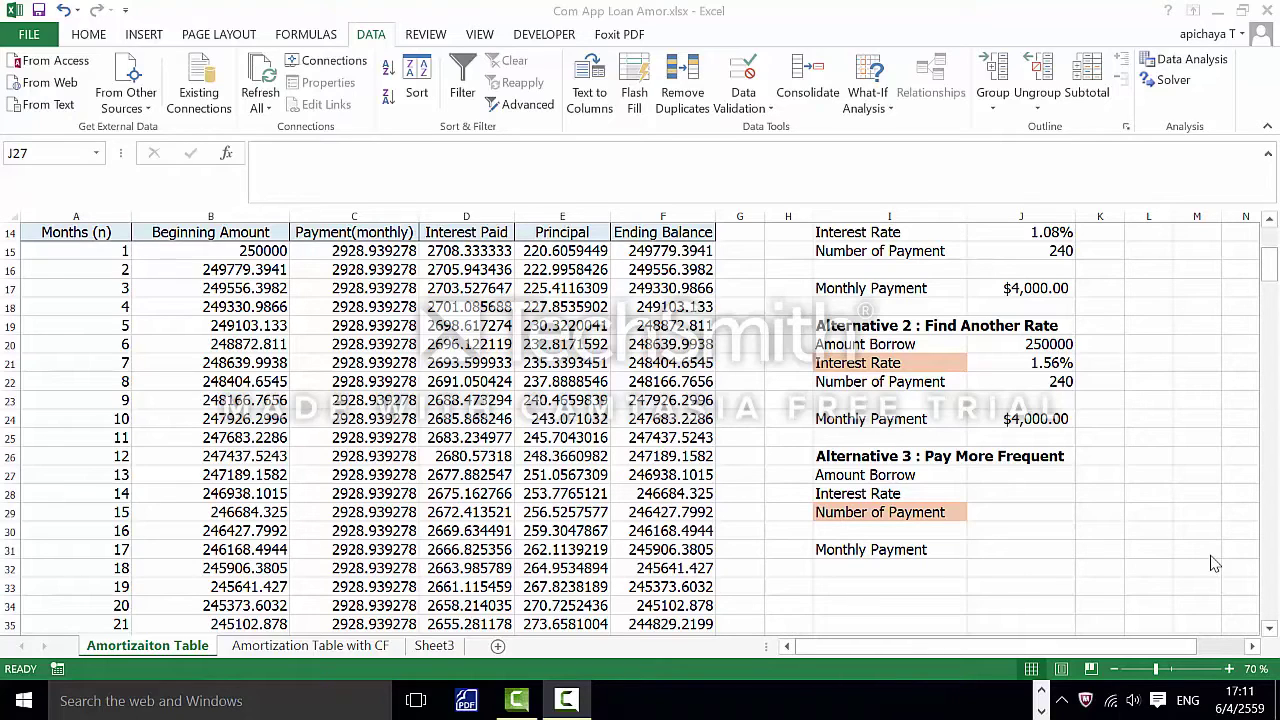
click(950, 456)
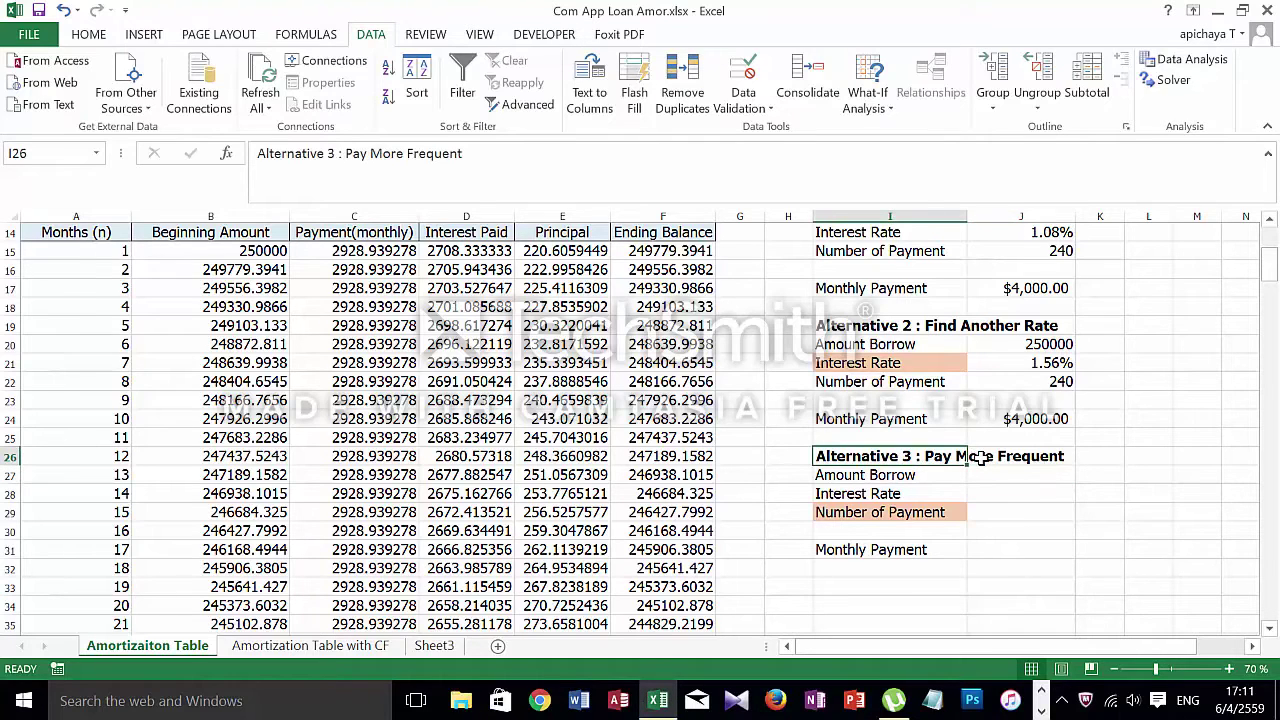
double_click(975, 456)
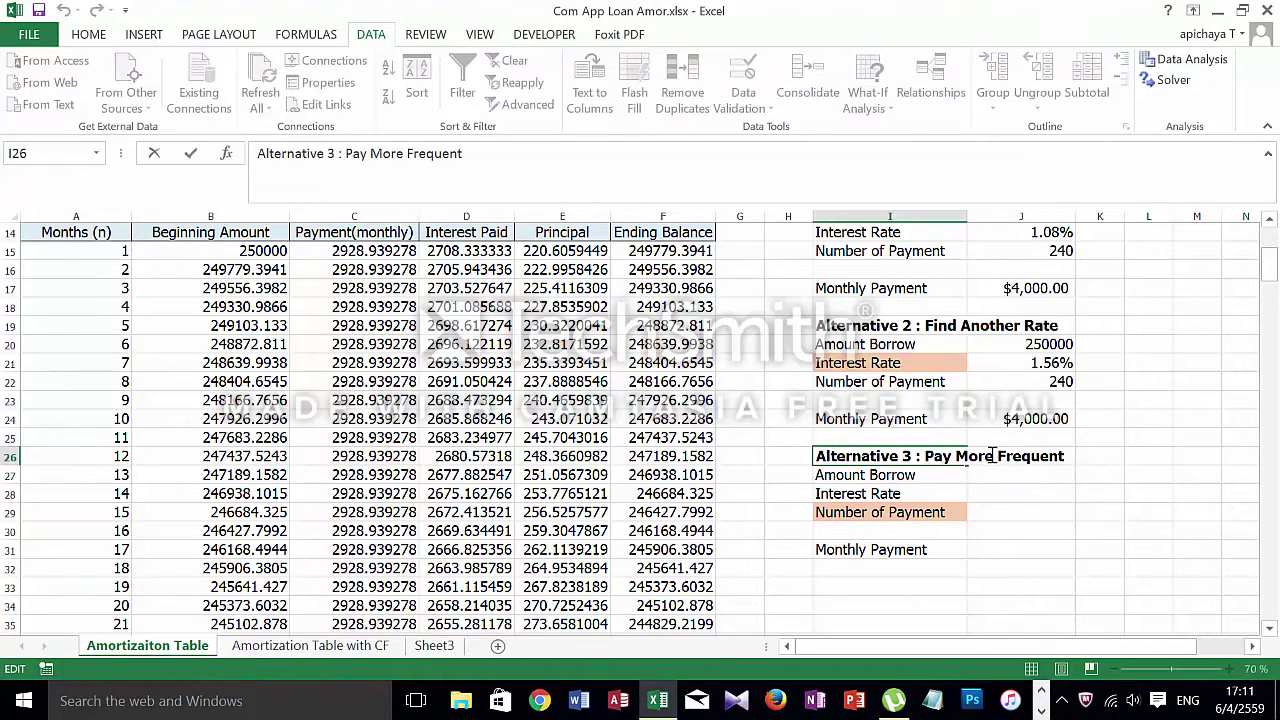
key(BackSpace)
key(BackSpace)
key(BackSpace)
key(BackSpace)
text(Less)
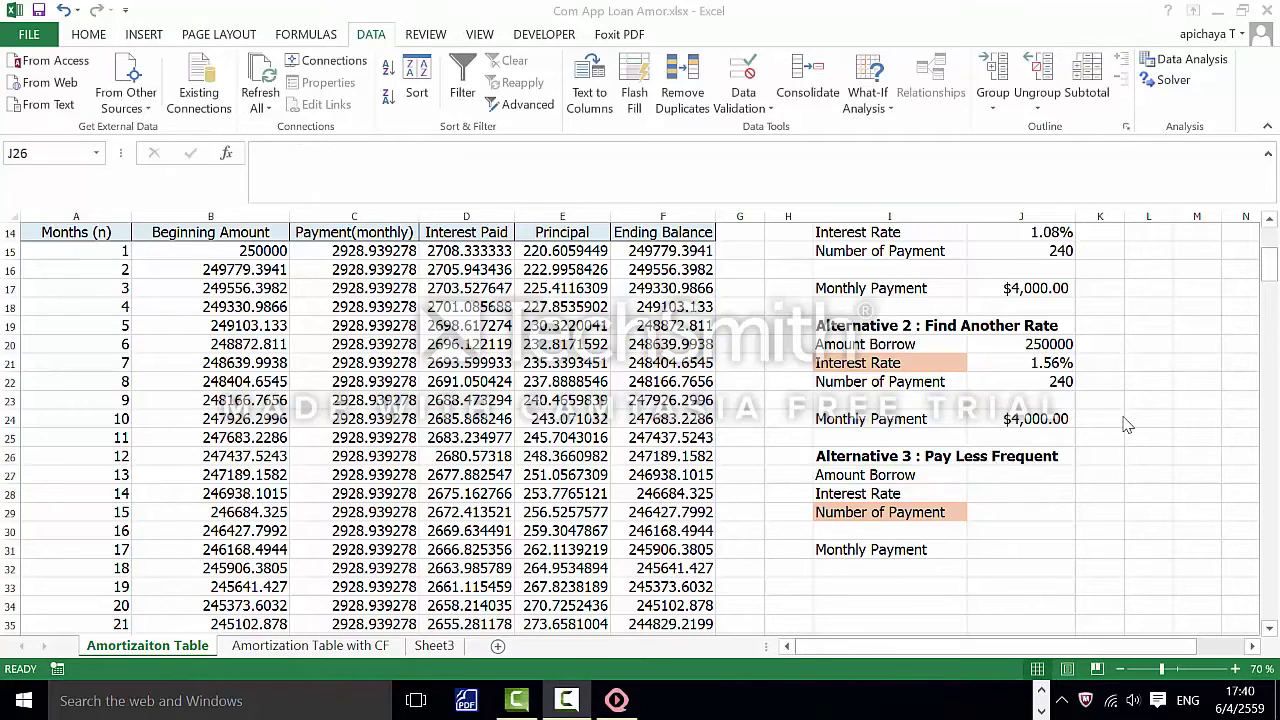
Change the Alternative 1 heading in I12 to read "Alternative 1 : Borrow More Money".
scroll(1127, 424, up, 3)
click(990, 360)
double_click(946, 360)
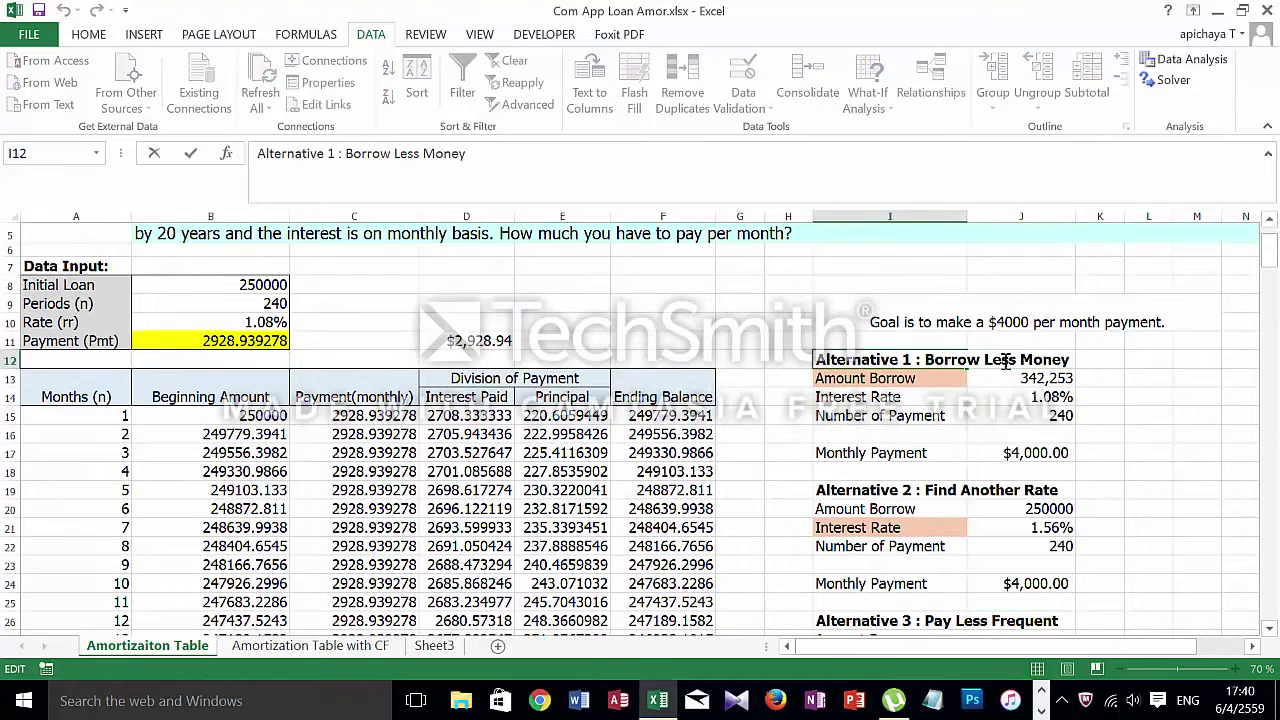
key(BackSpace)
key(BackSpace)
key(BackSpace)
key(BackSpace)
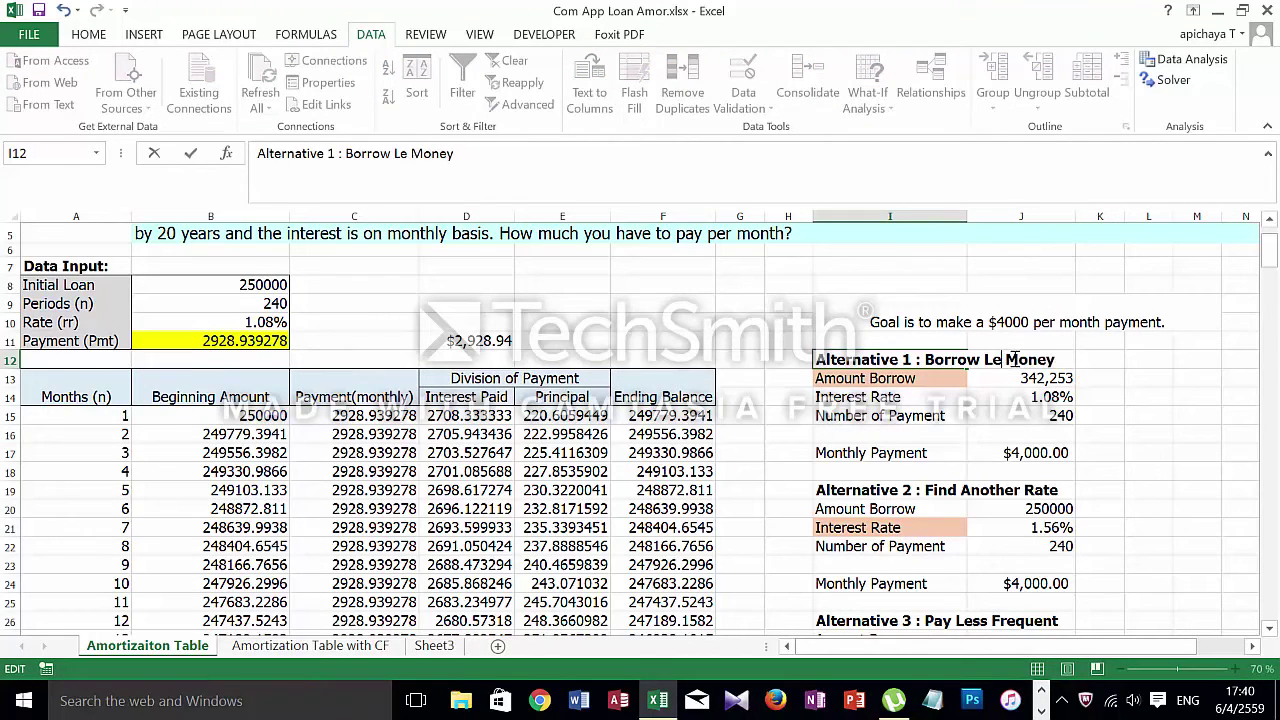
text(More)
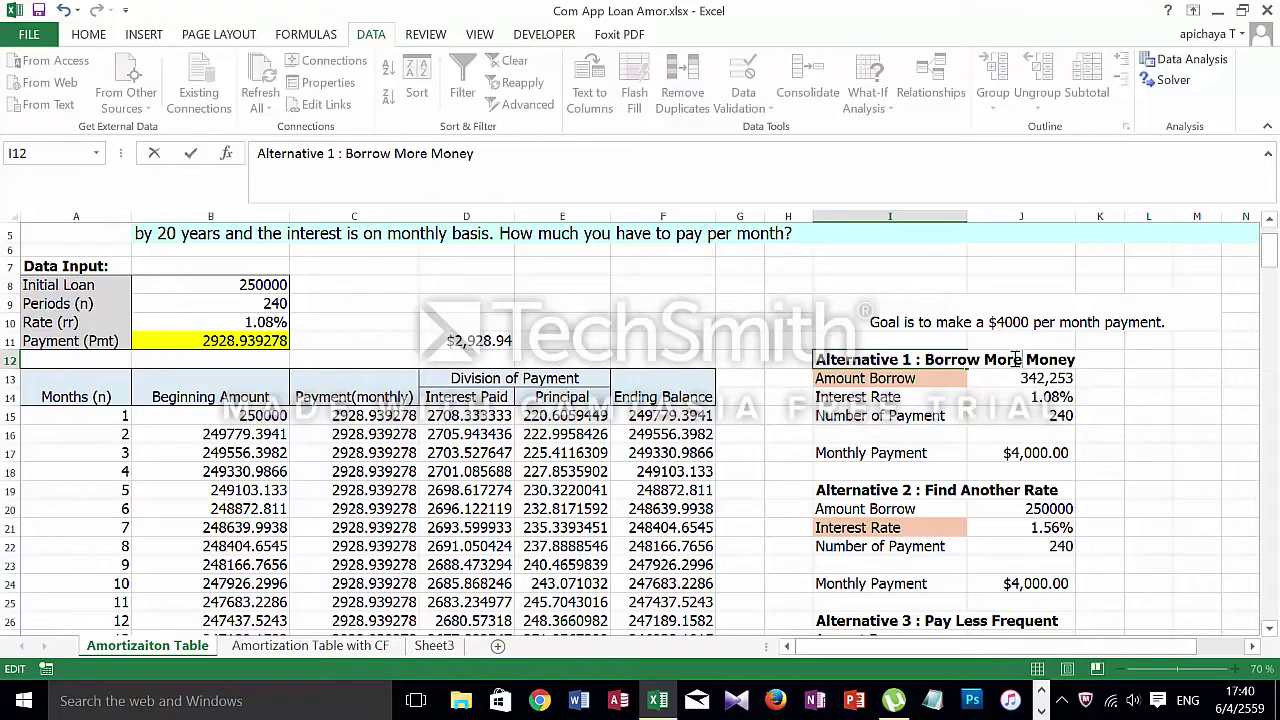
key(Return)
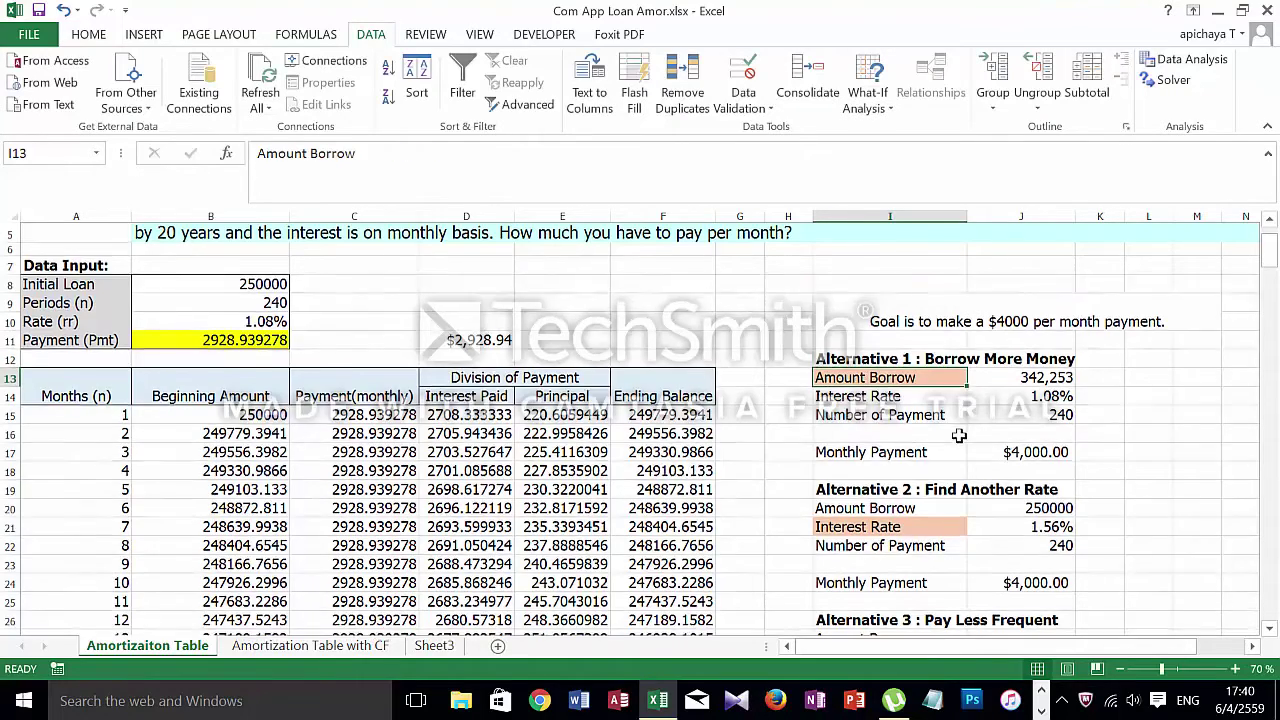
Fill in Alternative 3 with an Amount Borrow of 250000, Interest Rate of 1.08% and Number of Payment of 240 in J27:J29.
scroll(970, 445, down, 3)
click(982, 455)
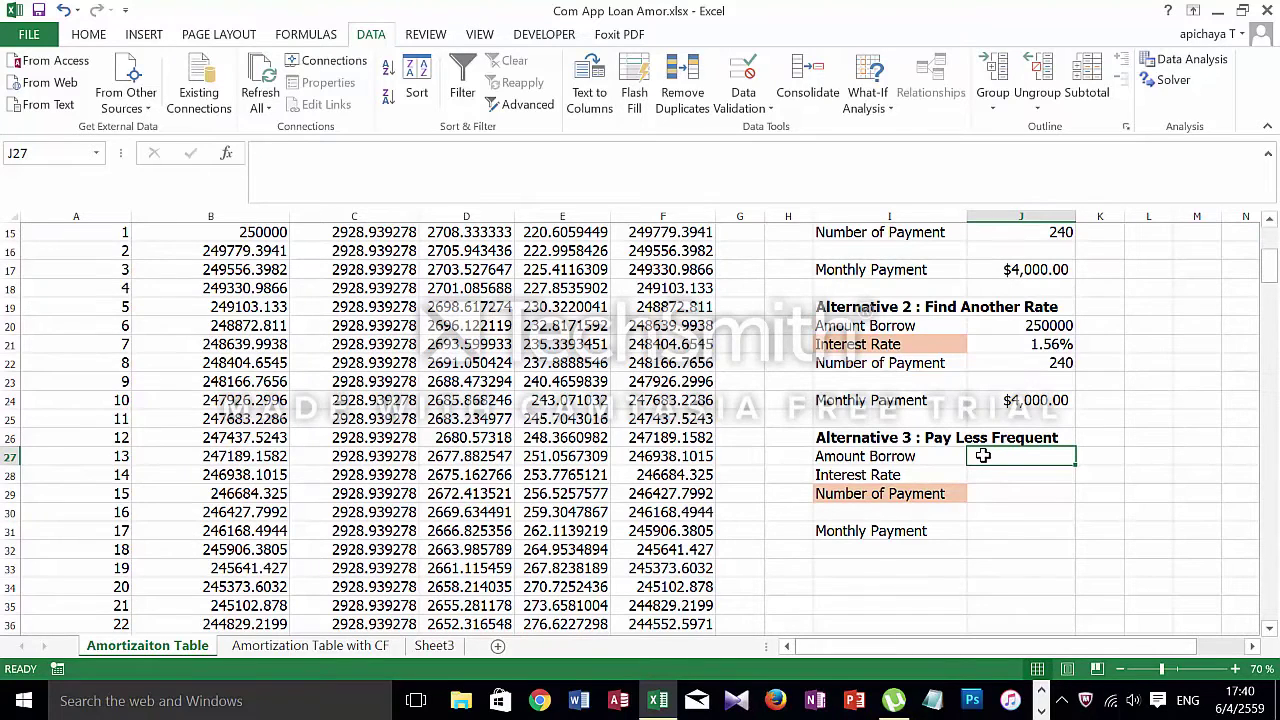
text(=)
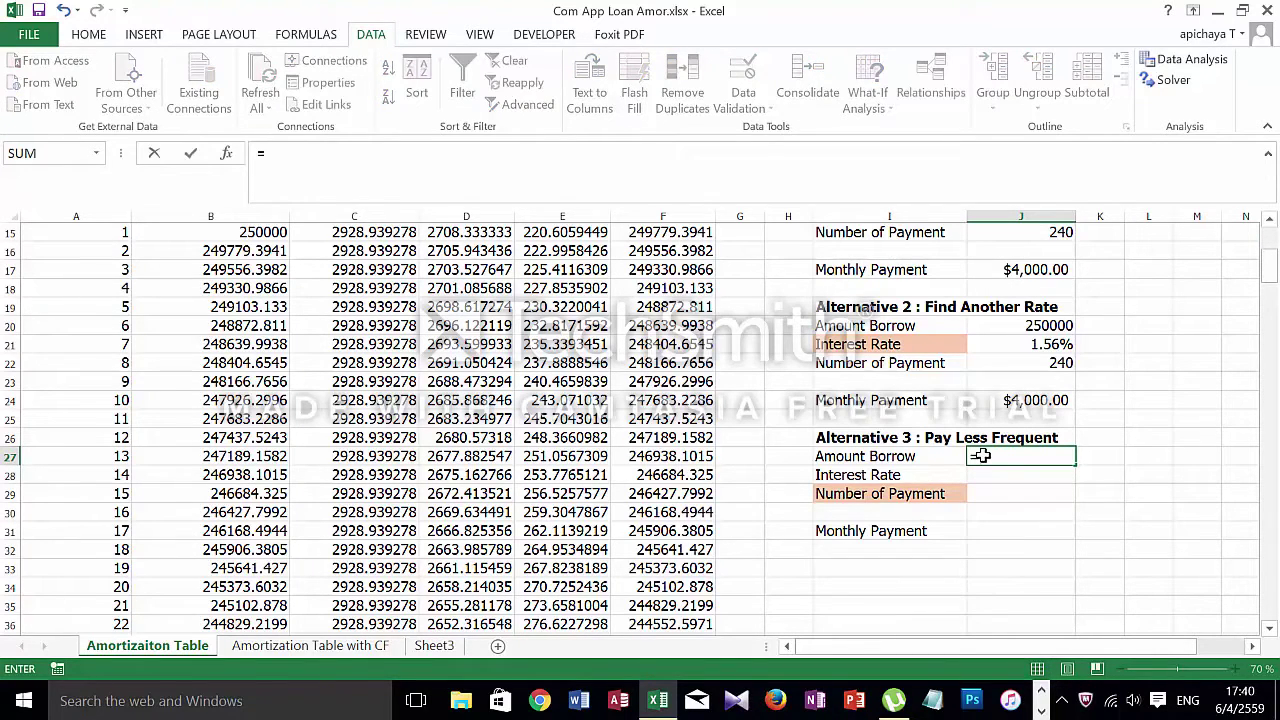
key(BackSpace)
text(250000)
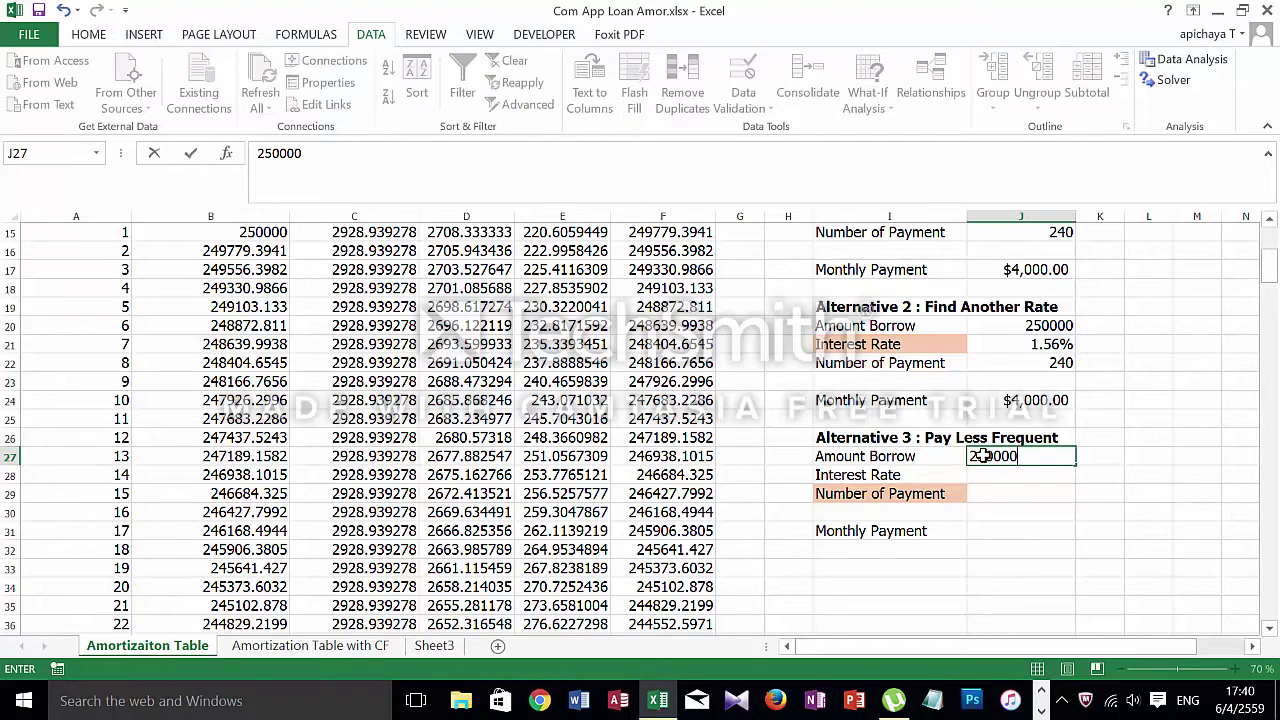
key(Return)
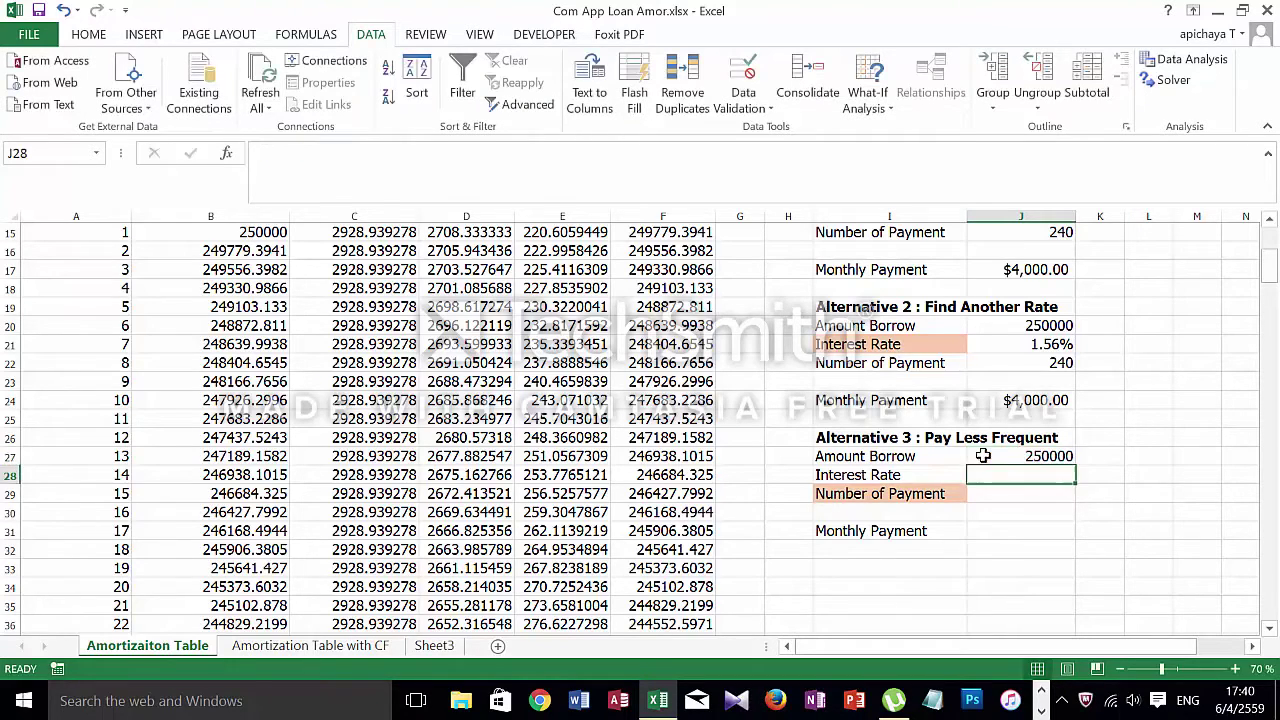
text(1.08)
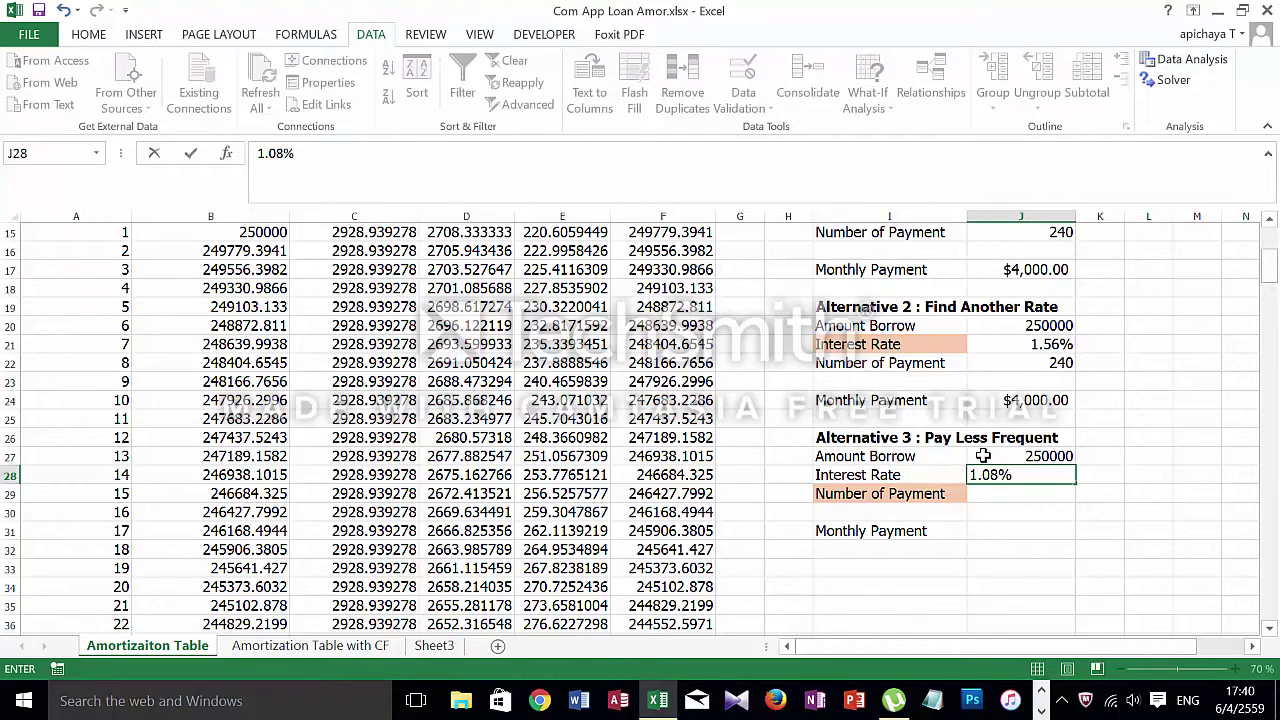
key(Return)
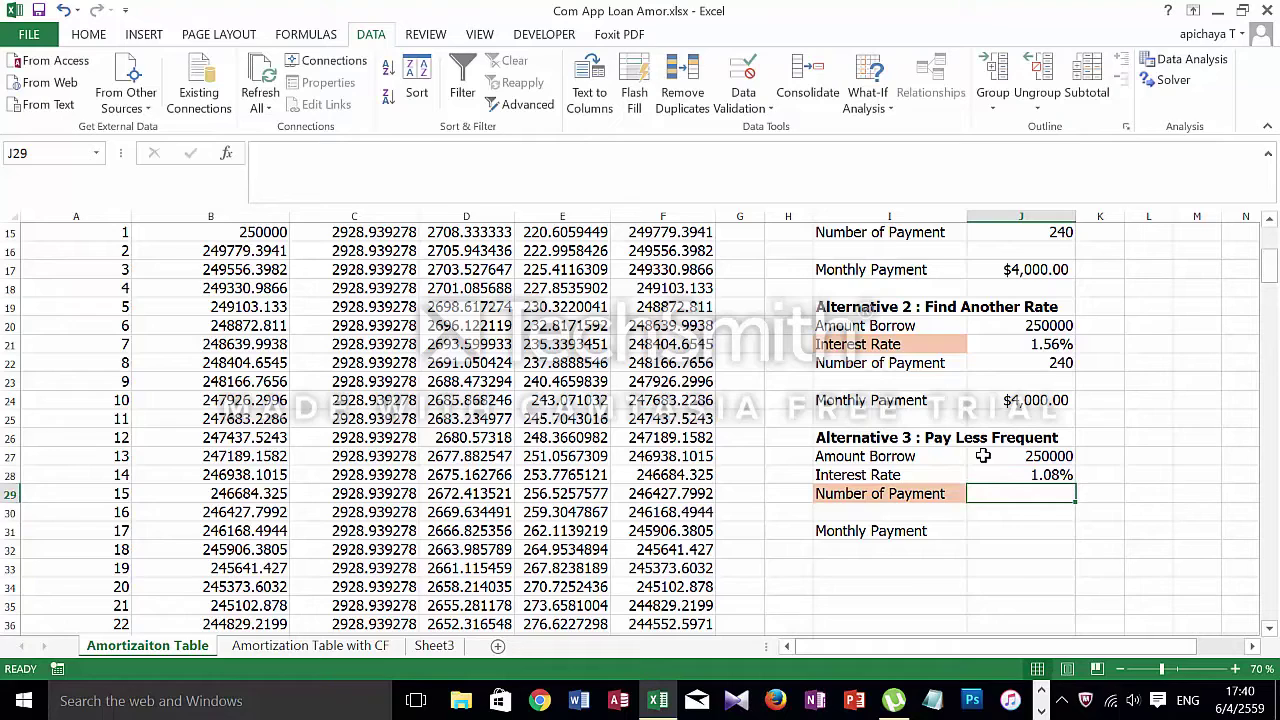
text(240)
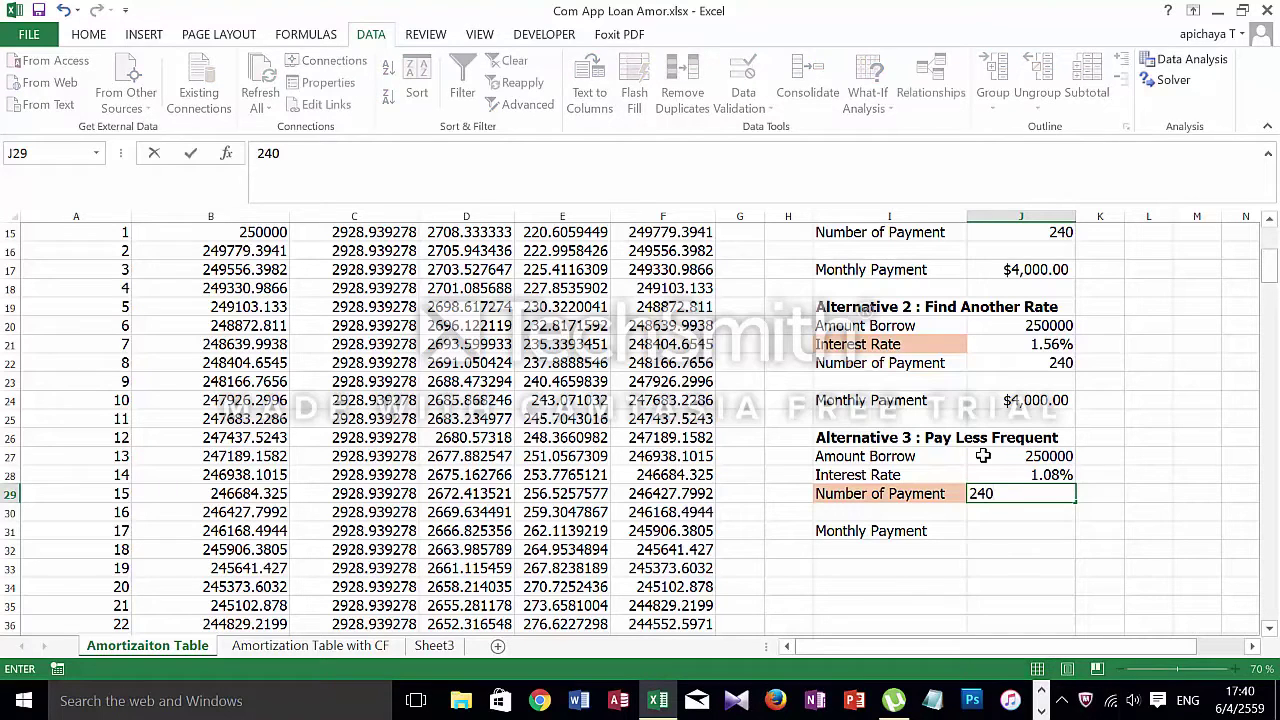
key(Return)
Calculate Alternative 3's Monthly Payment in J31 with the formula =PMT(J28,J29,-J27).
click(981, 528)
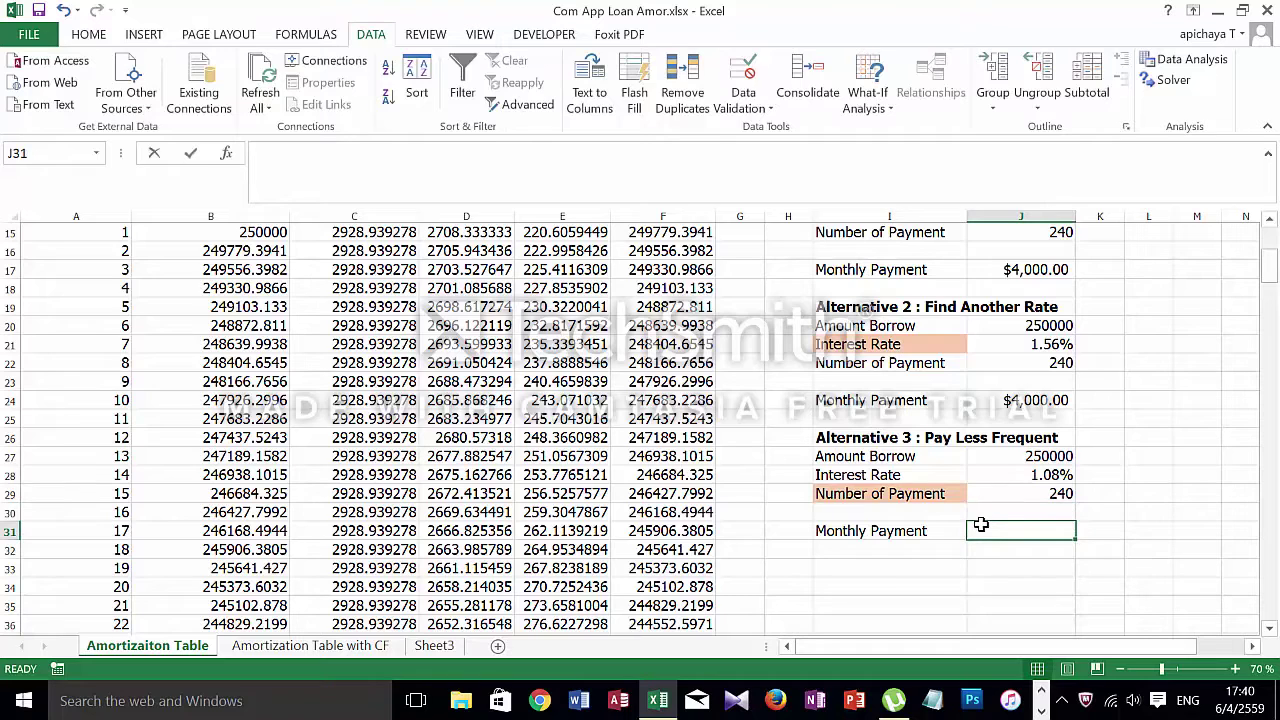
text(=pmt)
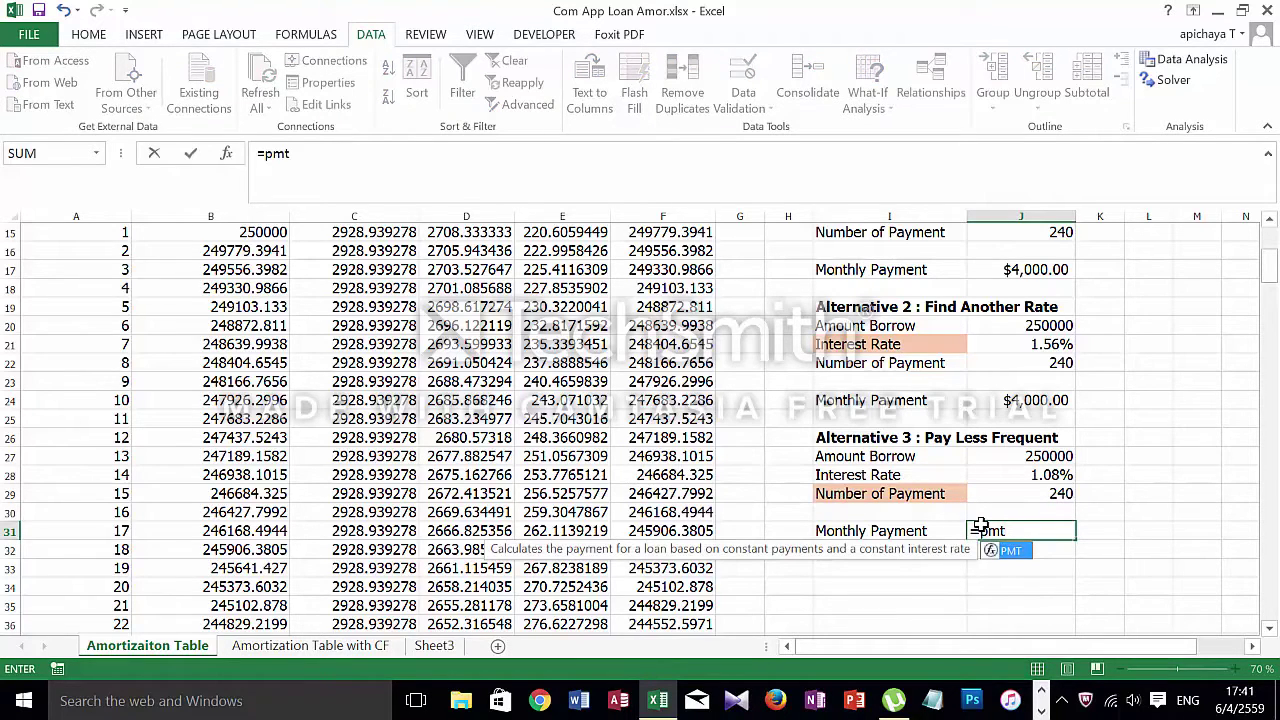
key(Tab)
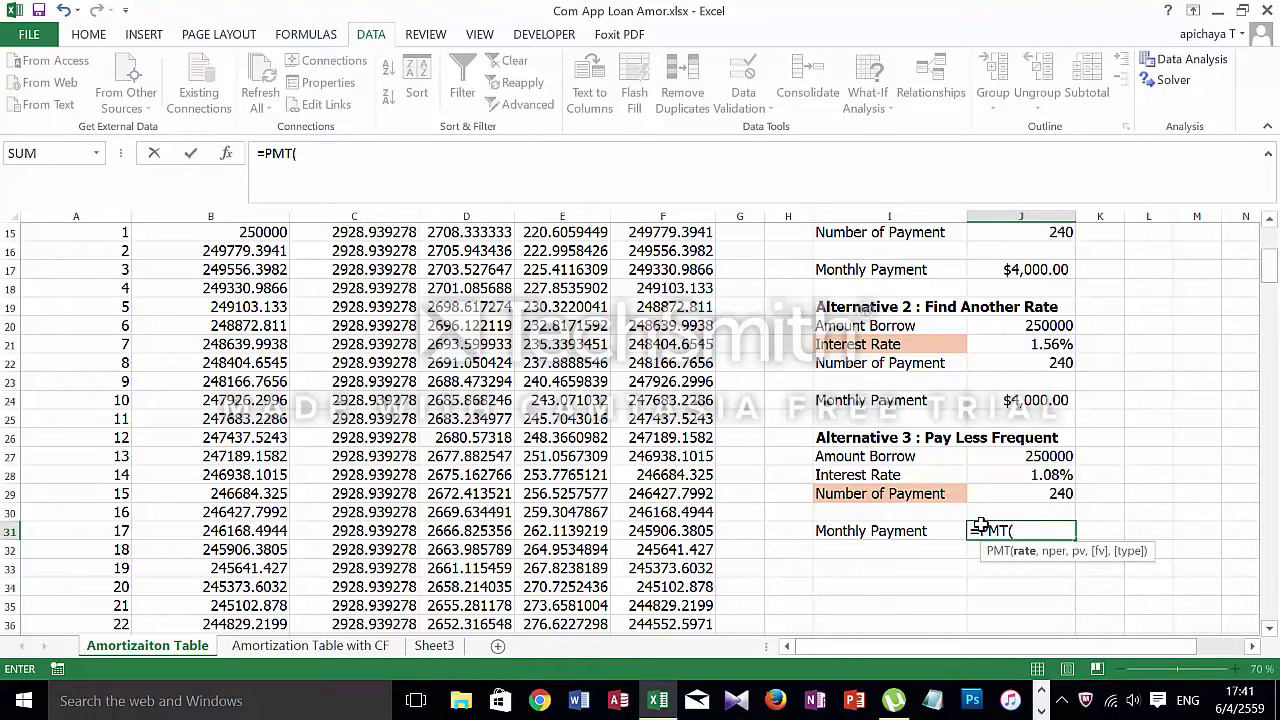
click(1004, 480)
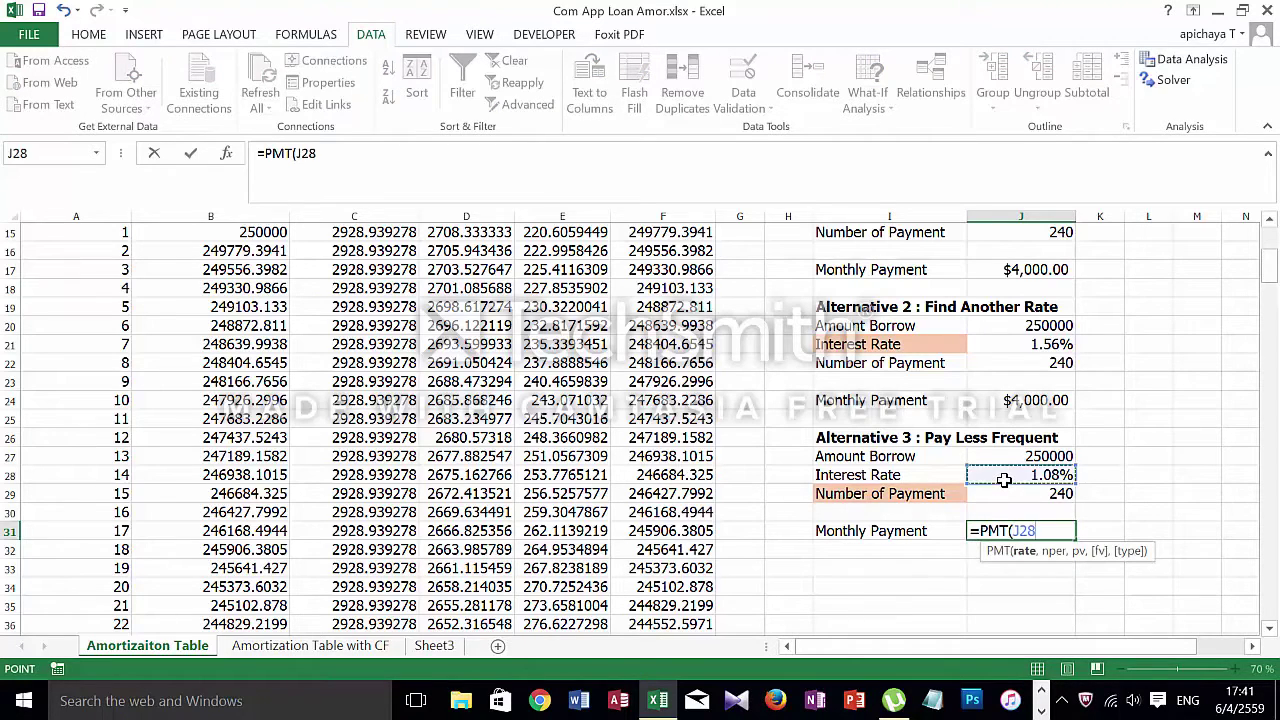
text(,)
click(1004, 494)
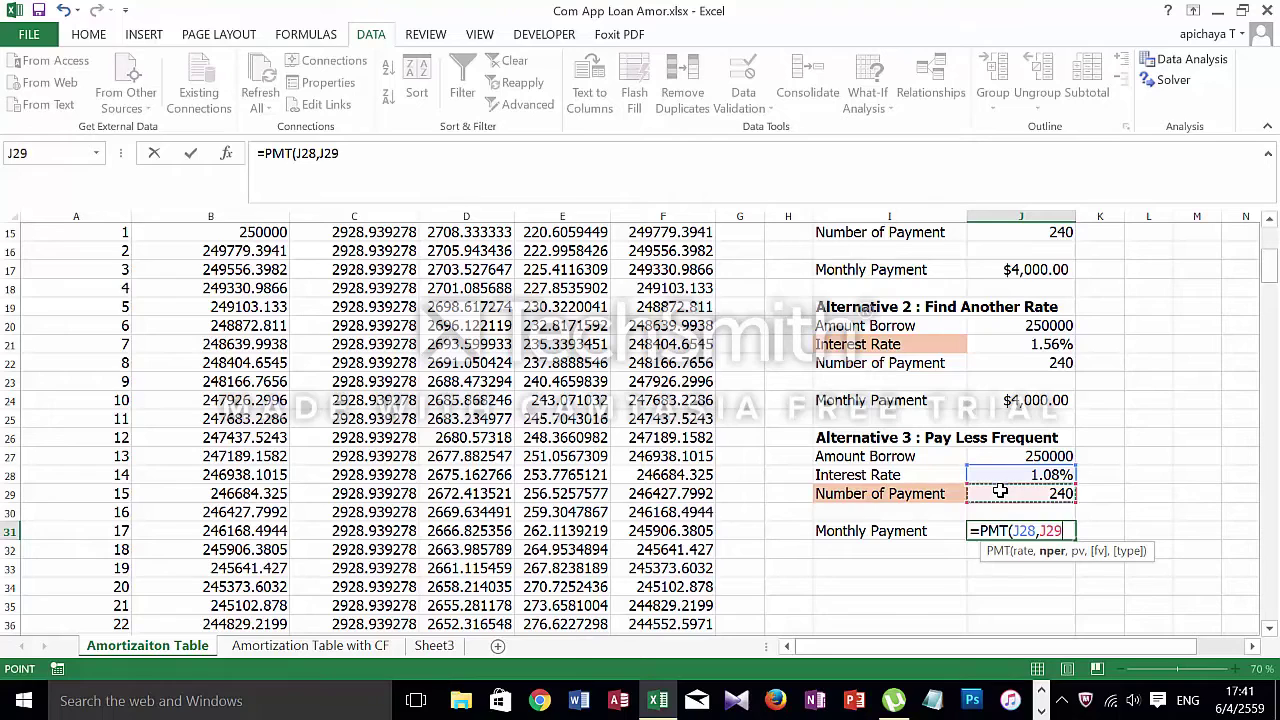
text(,)
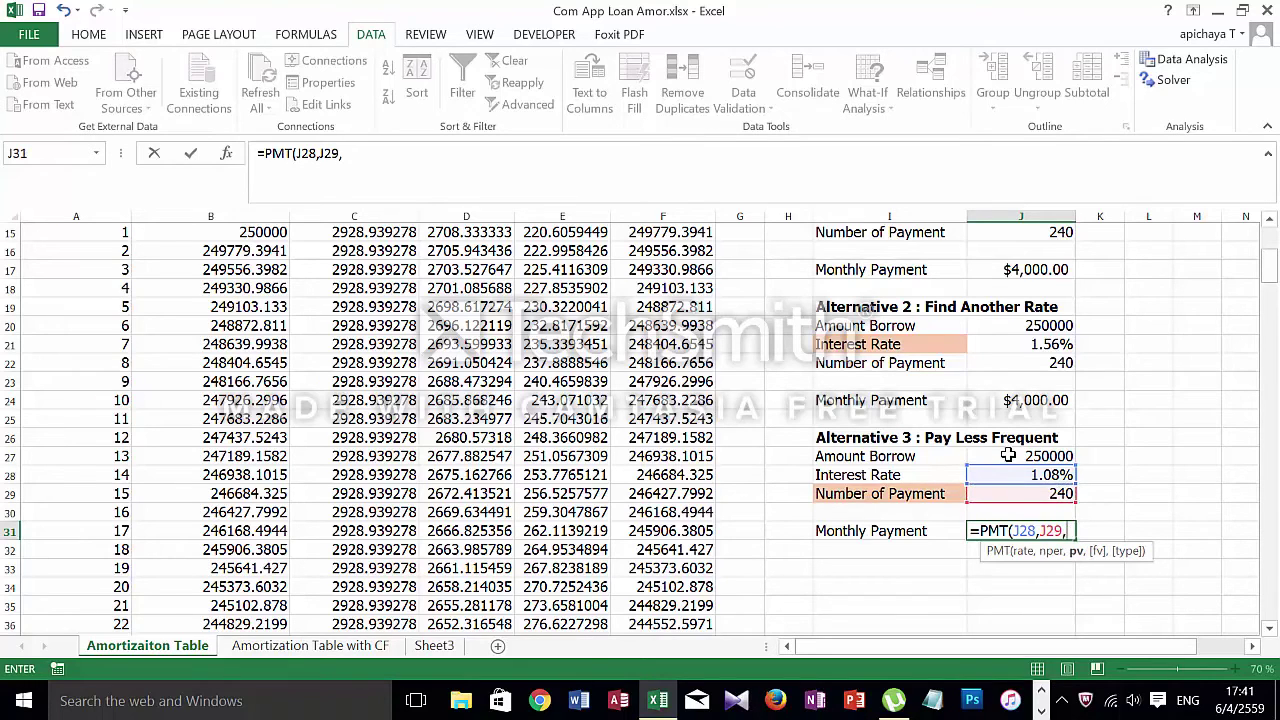
text(-)
click(1008, 455)
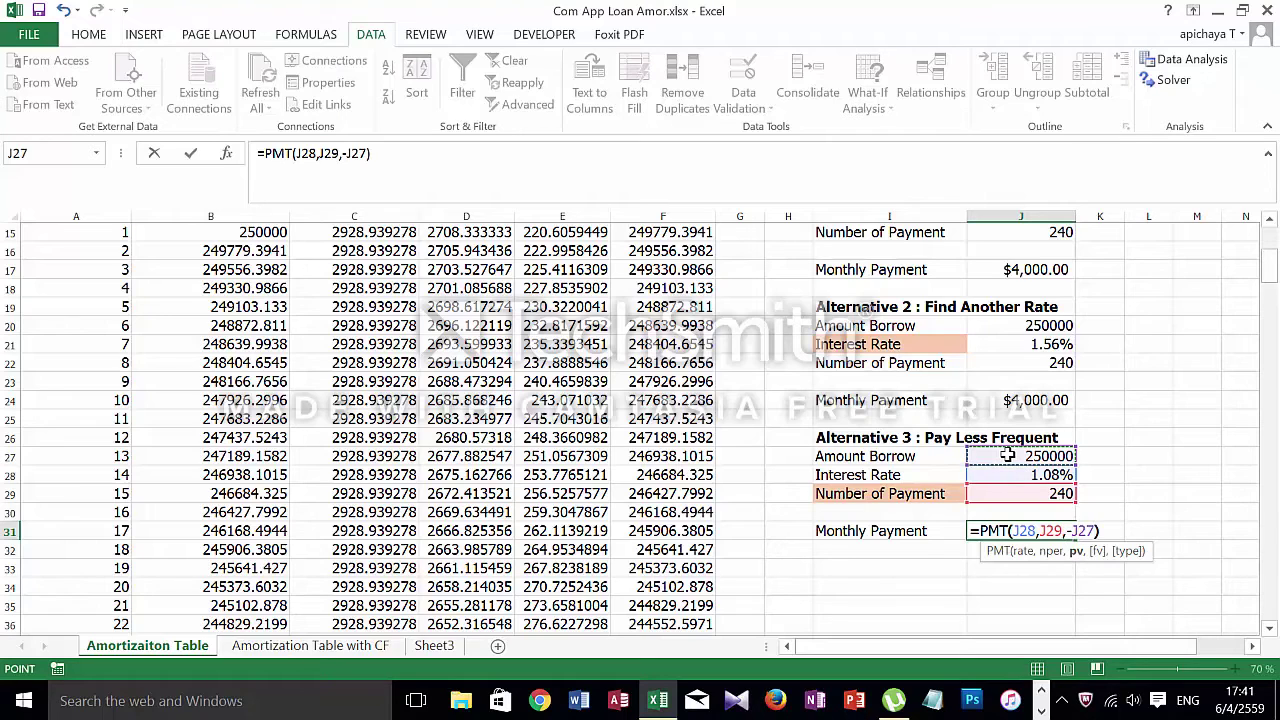
text())
key(Return)
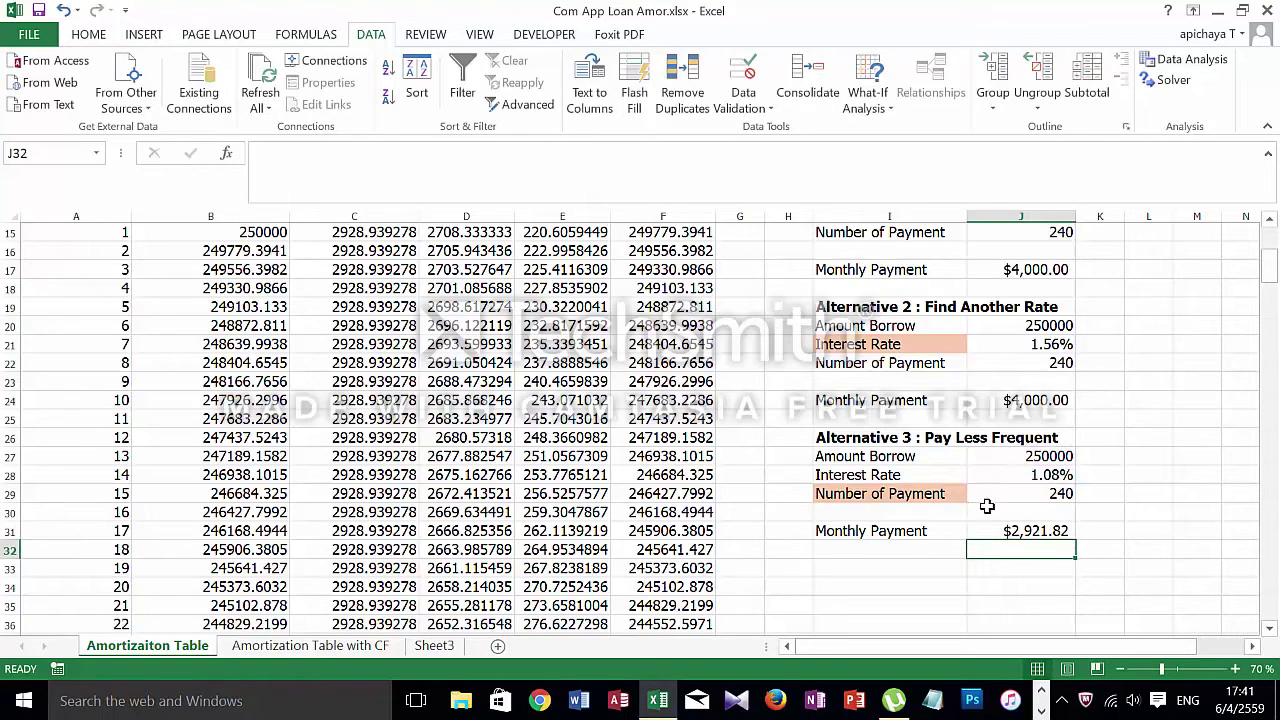
Start Goal Seek with Alternative 3's Monthly Payment J31 as the set cell and a target value of 4000.
click(1002, 533)
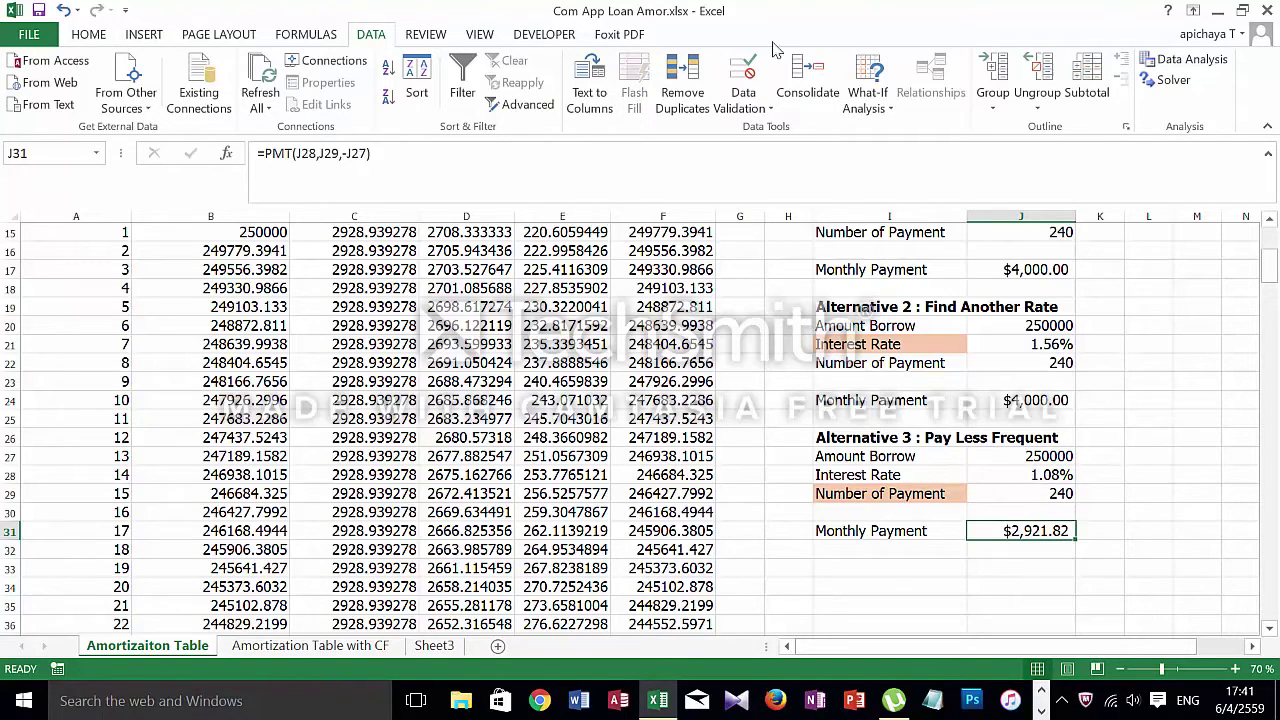
click(866, 96)
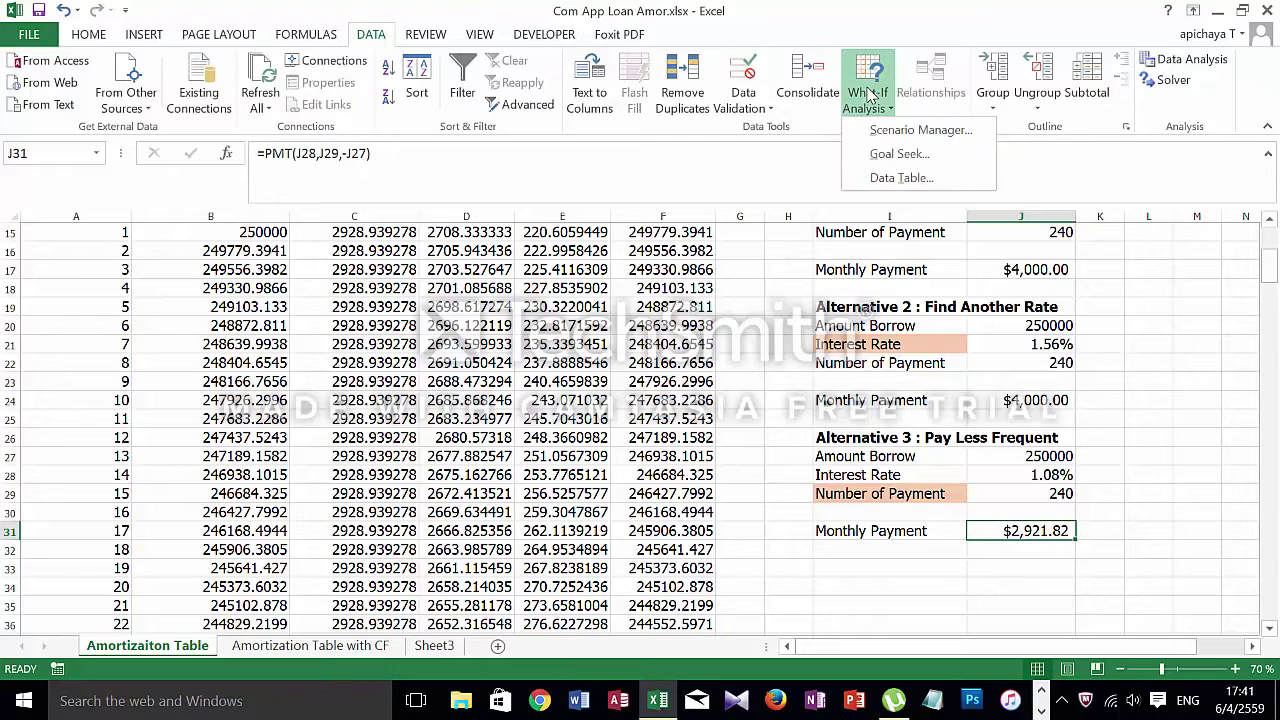
click(897, 154)
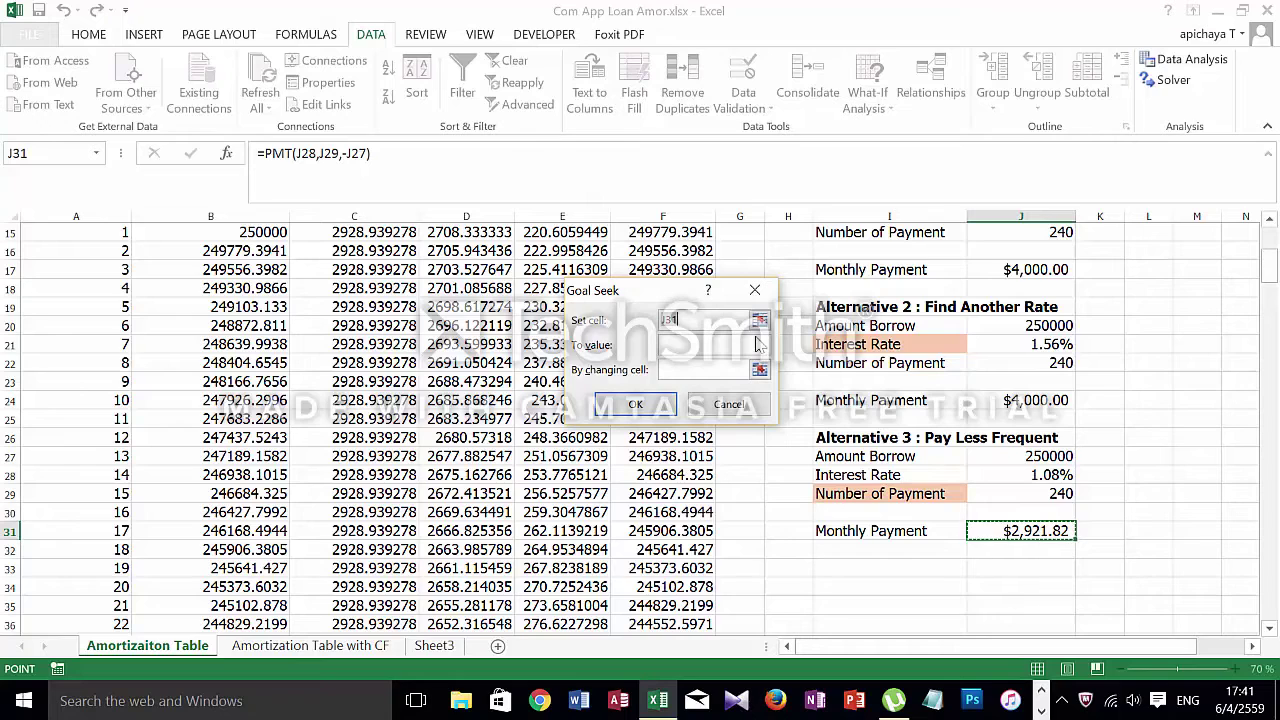
click(750, 349)
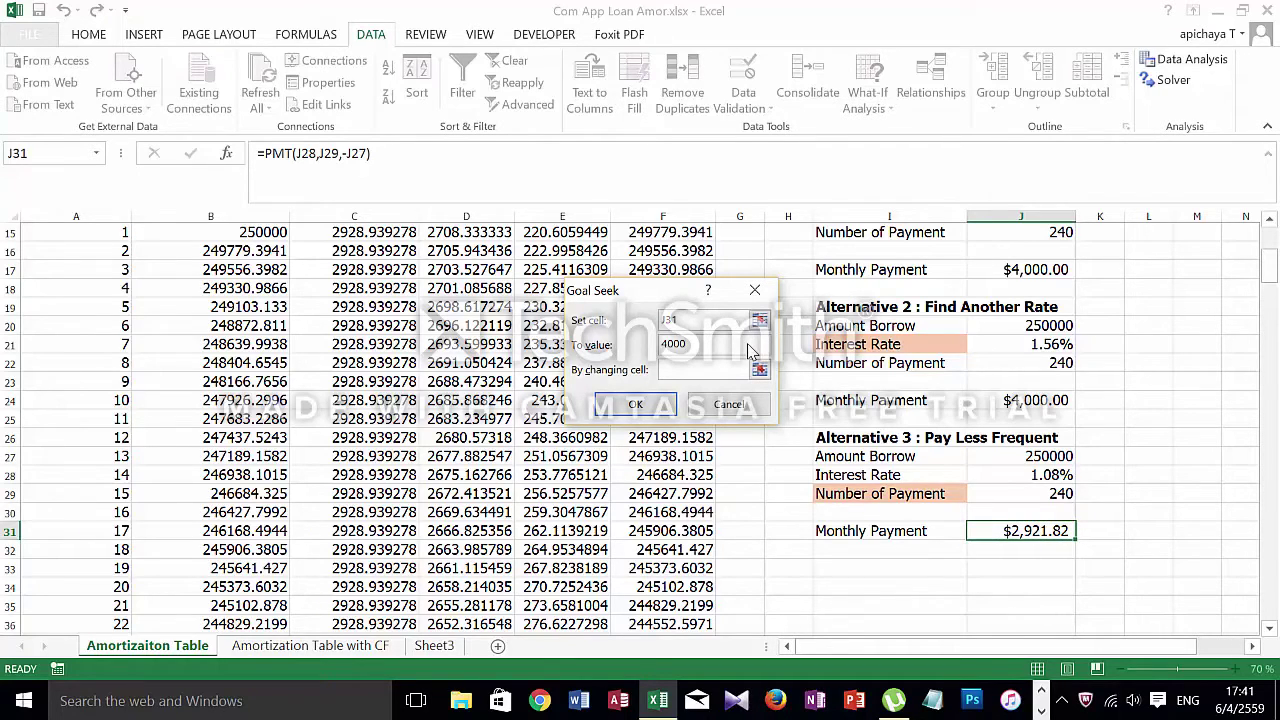
Use Alternative 3's Number of Payment cell J29 as Goal Seek's changing cell, run it, keep the solution and check that cell.
click(760, 369)
click(984, 492)
key(Return)
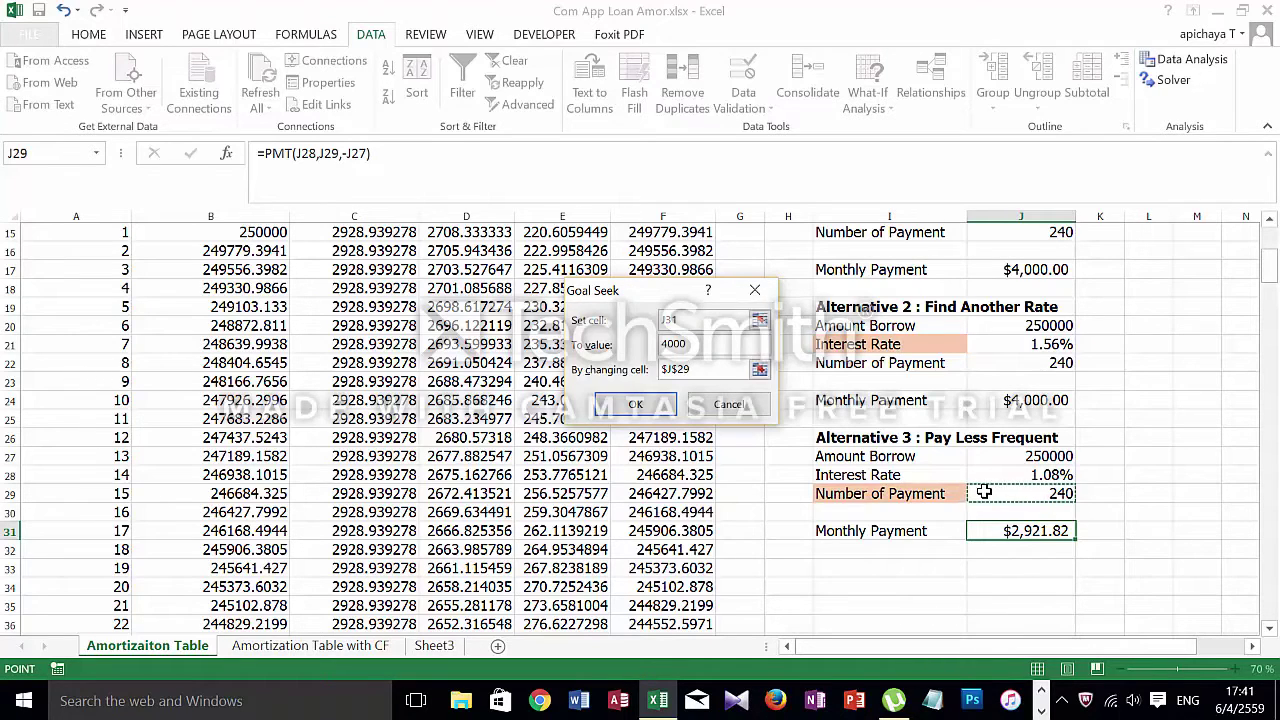
key(Return)
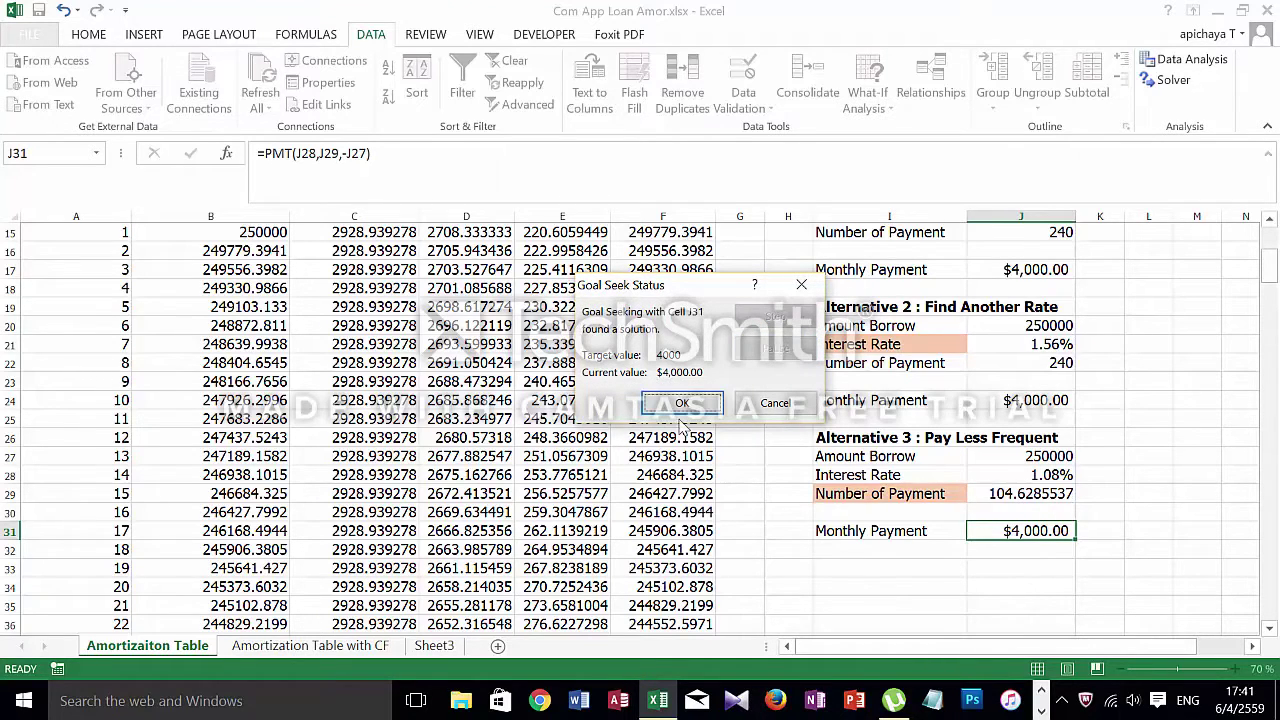
click(682, 403)
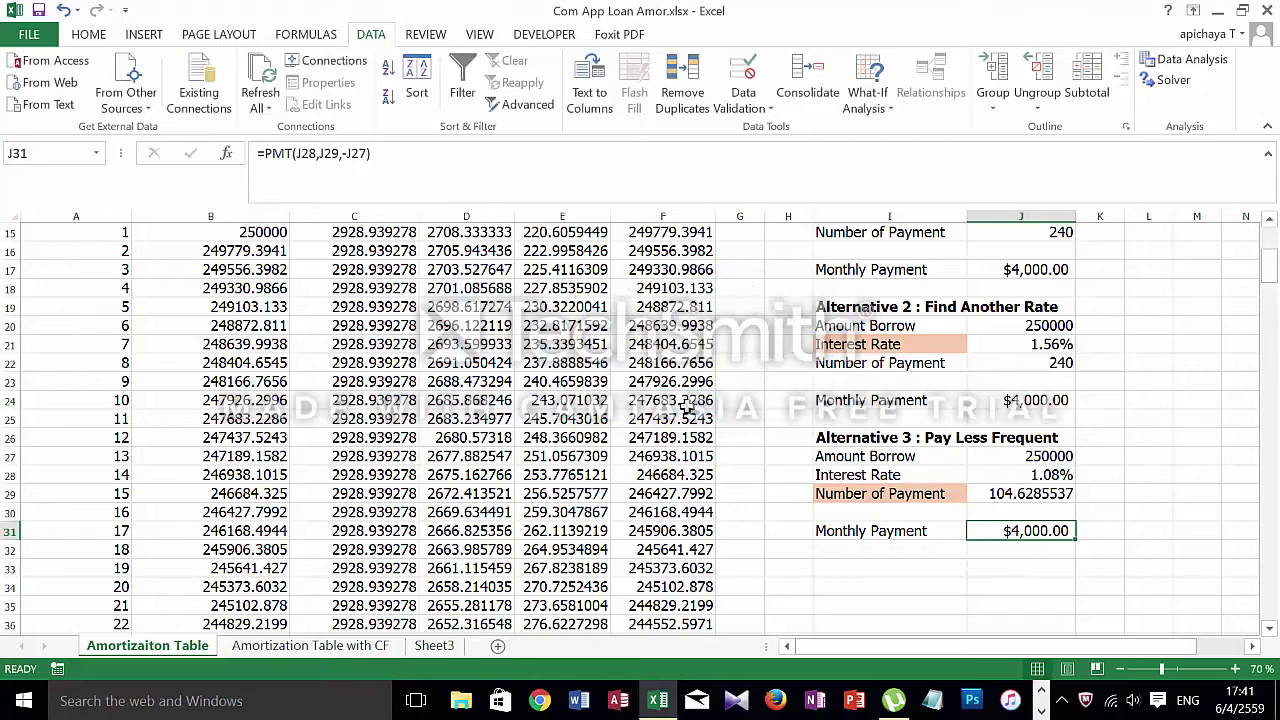
click(1005, 497)
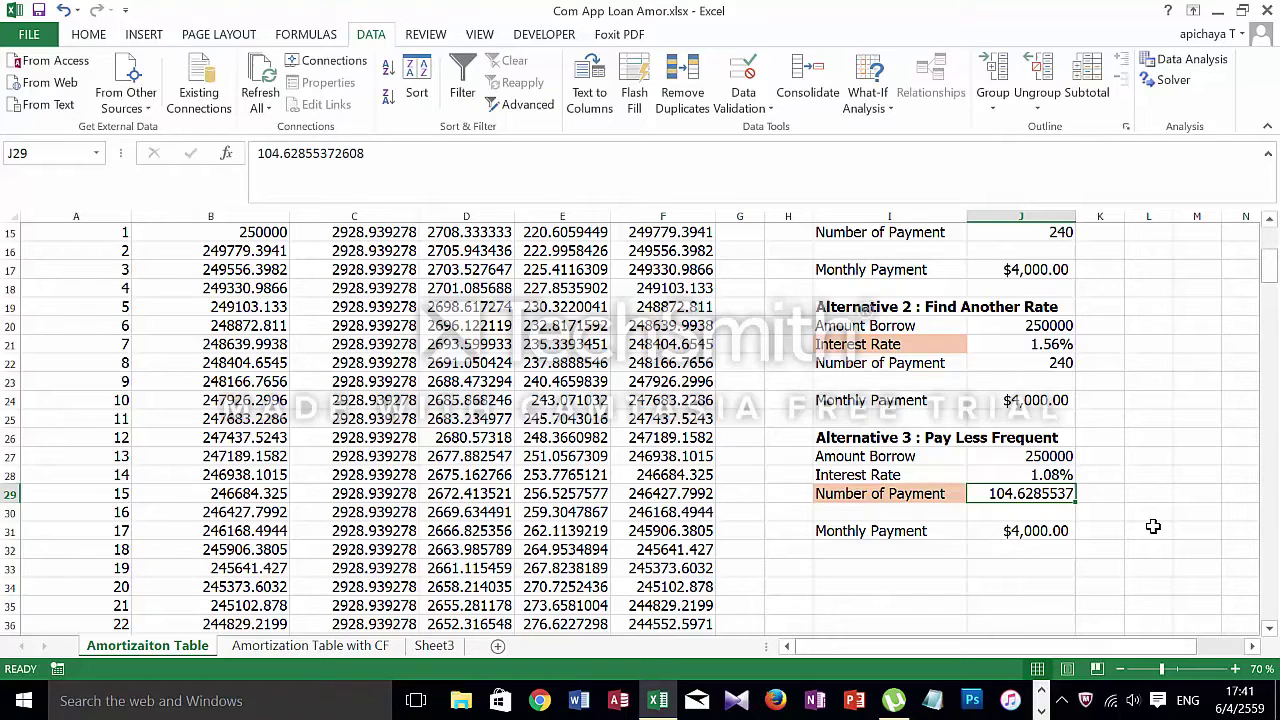
scroll(1153, 526, up, 4)
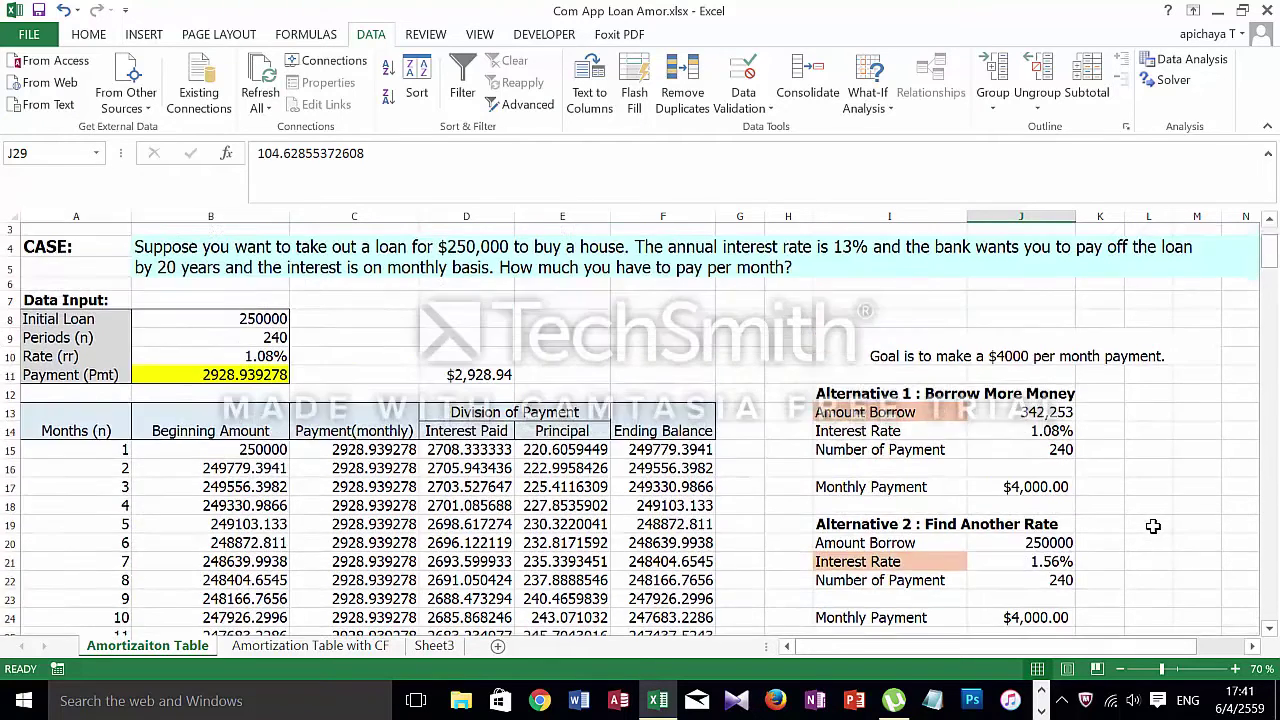